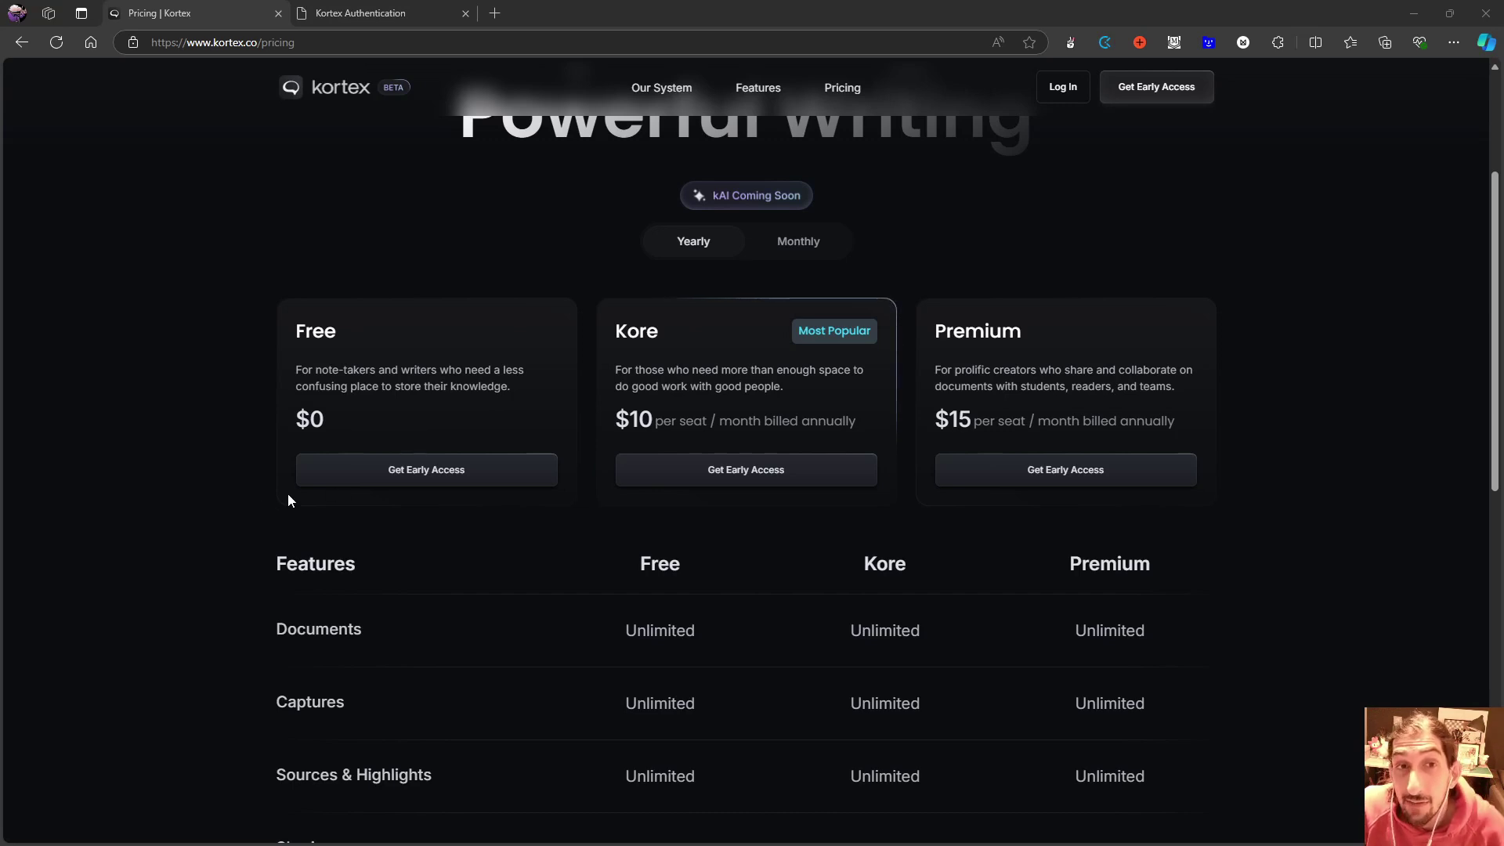
Step: Review the yearly plan prices and read the feature comparison table down to the Custom plan
{"action": "scroll", "coordinate": [288, 493], "scroll_direction": "up", "scroll_amount": 2}
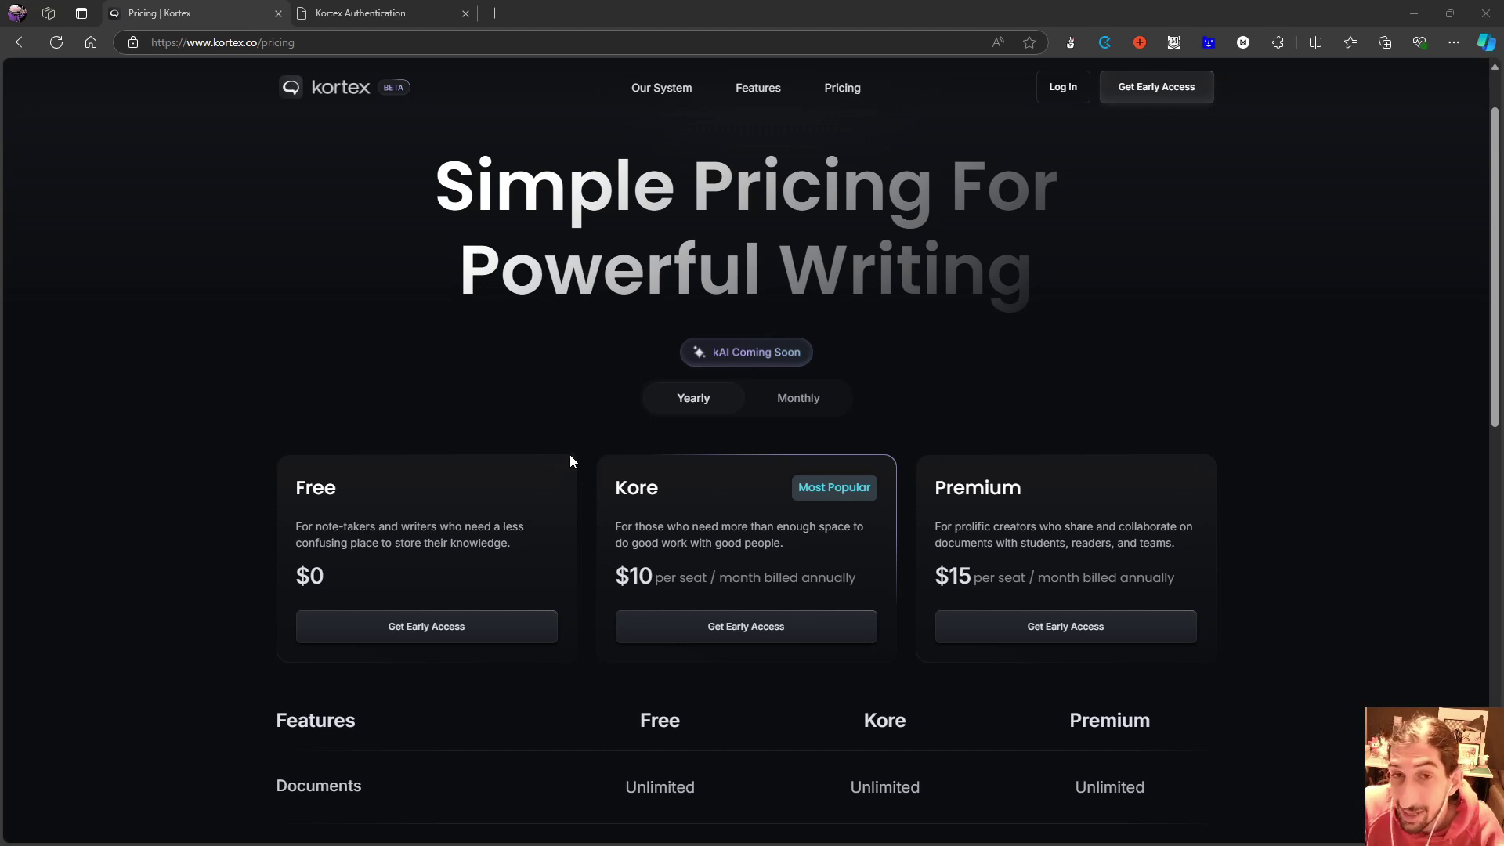
{"action": "scroll", "coordinate": [570, 455], "scroll_direction": "down", "scroll_amount": 1}
{"action": "scroll", "coordinate": [547, 421], "scroll_direction": "down", "scroll_amount": 1}
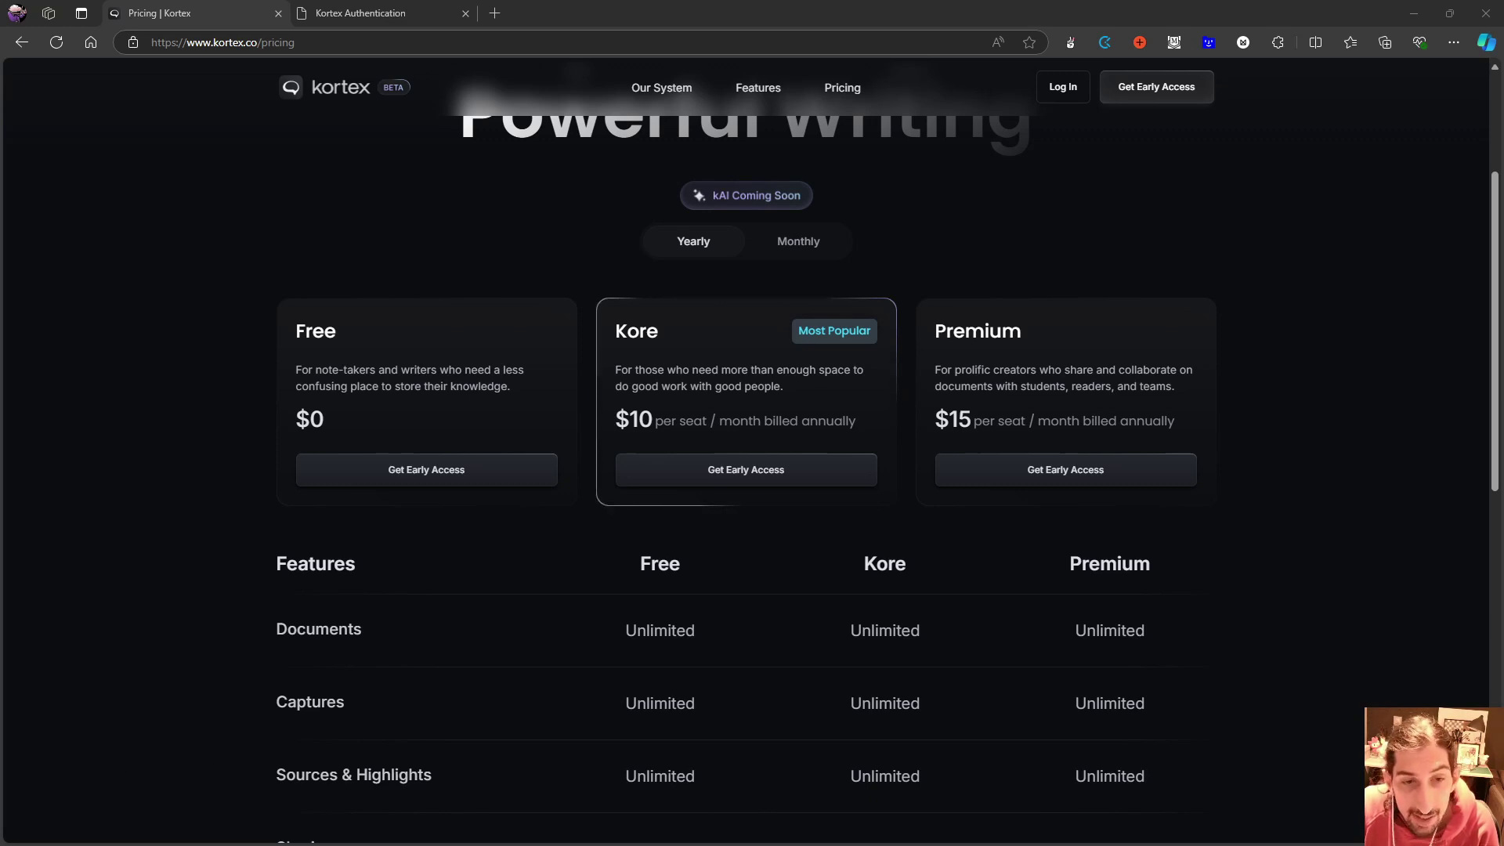
{"action": "scroll", "coordinate": [462, 618], "scroll_direction": "down", "scroll_amount": 2}
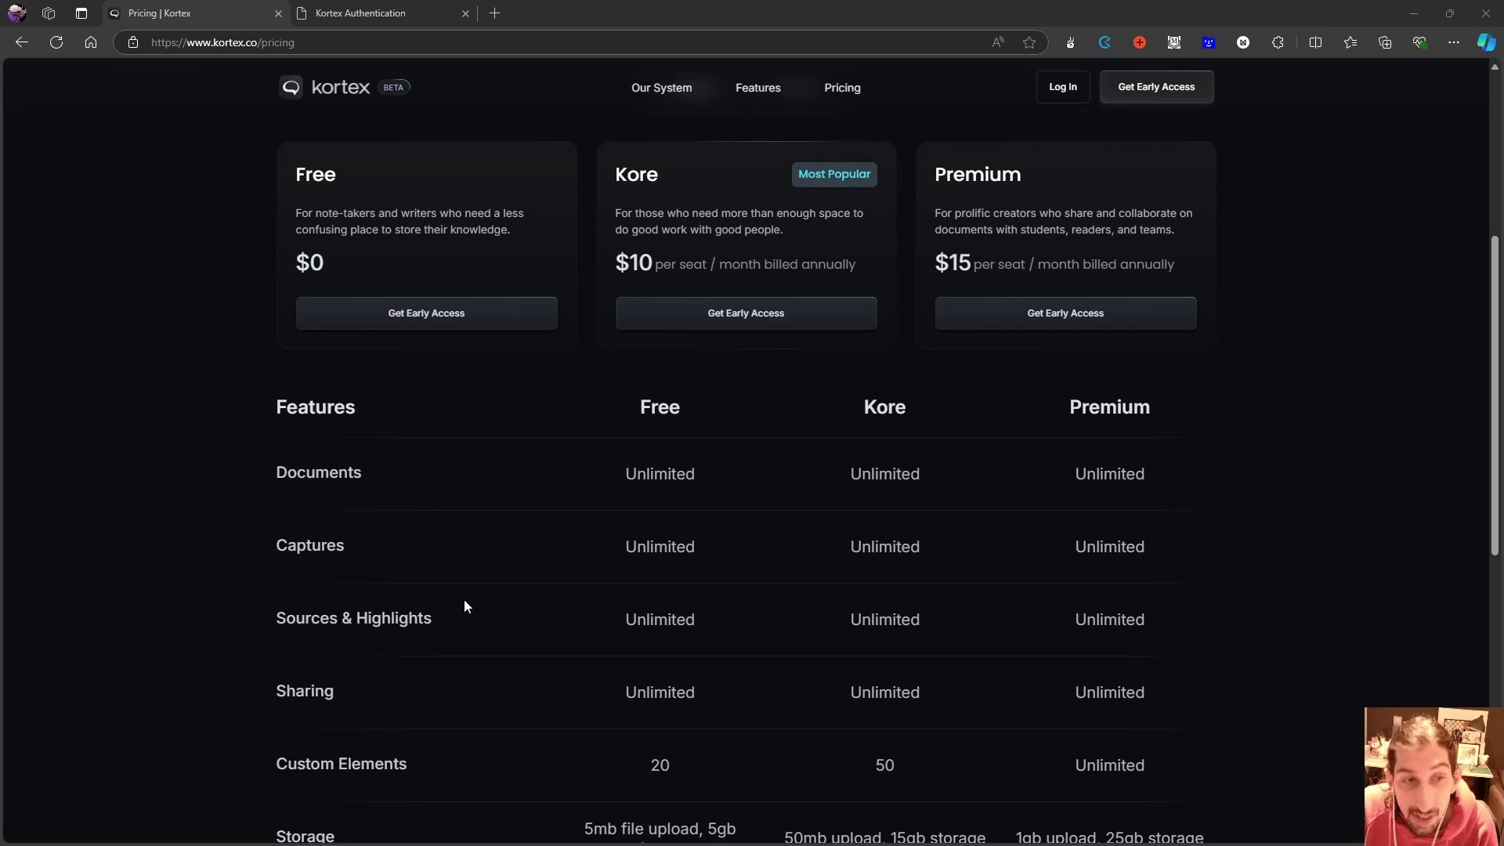
{"action": "scroll", "coordinate": [450, 546], "scroll_direction": "down", "scroll_amount": 1}
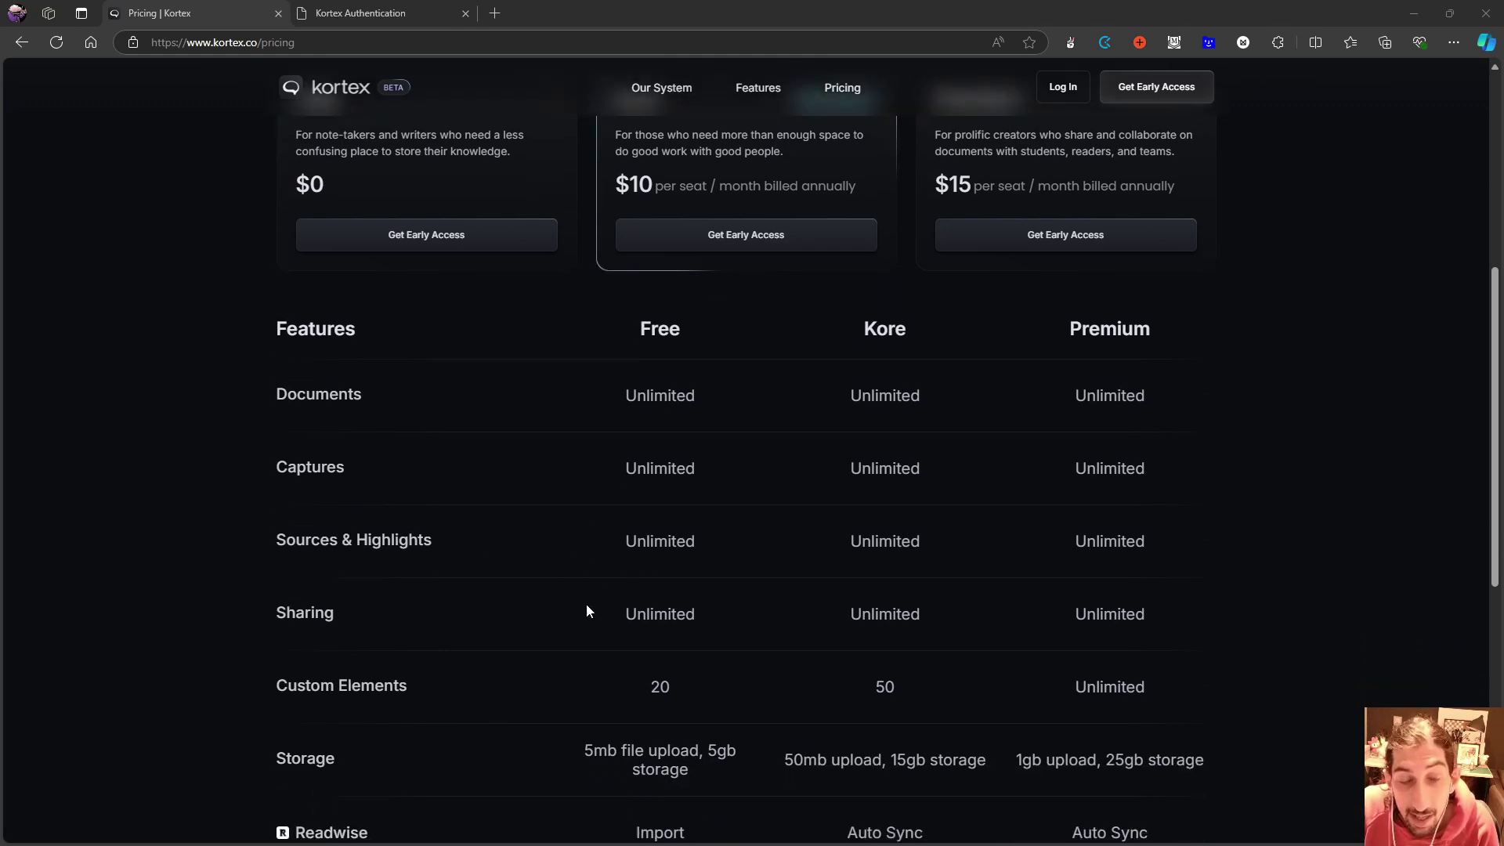
{"action": "scroll", "coordinate": [587, 629], "scroll_direction": "down", "scroll_amount": 1}
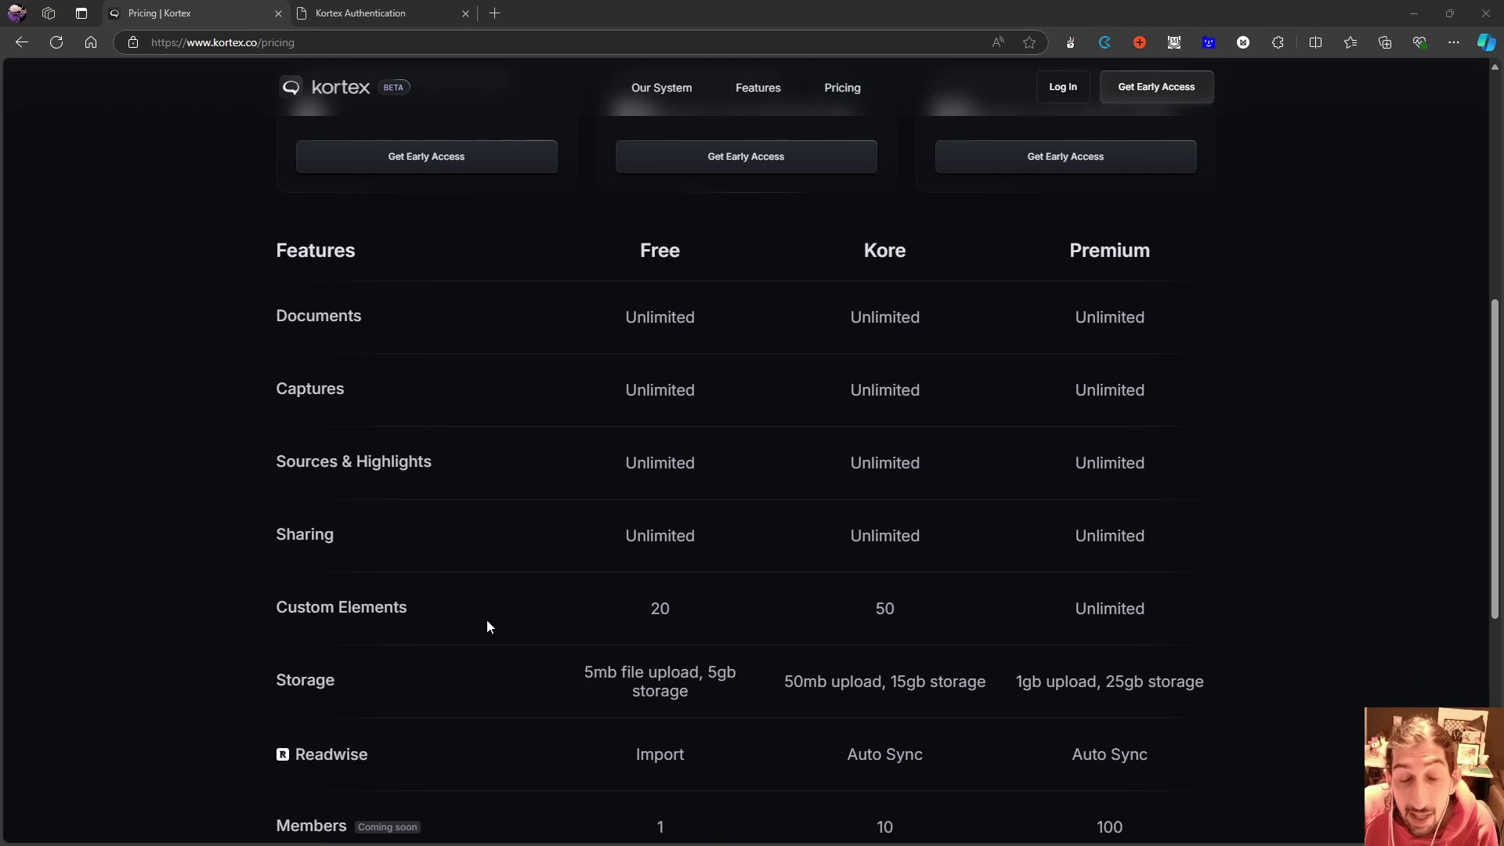
{"action": "scroll", "coordinate": [829, 611], "scroll_direction": "down", "scroll_amount": 1}
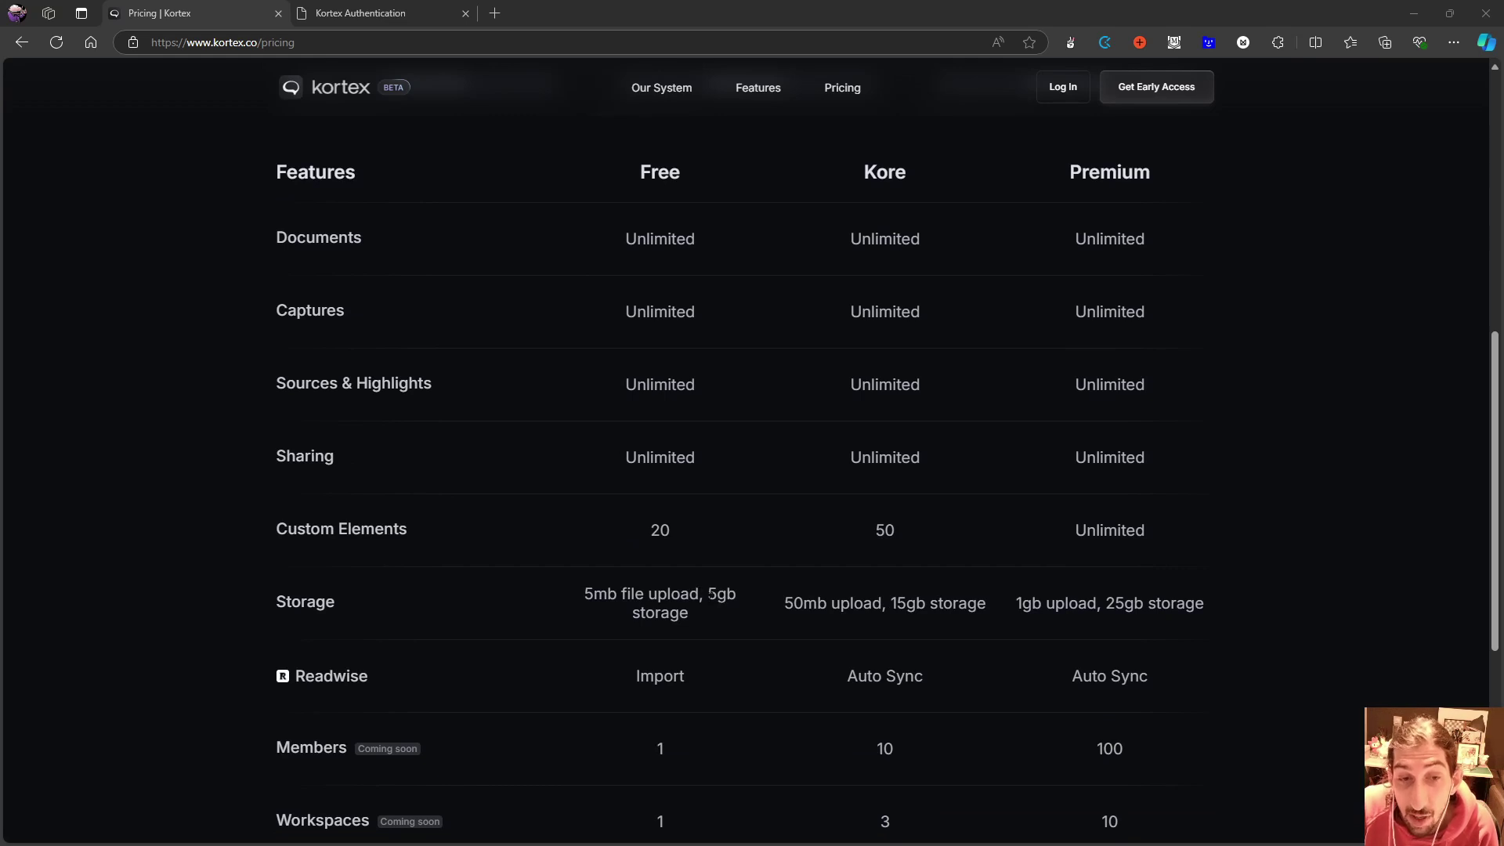
{"action": "scroll", "coordinate": [690, 615], "scroll_direction": "down", "scroll_amount": 1}
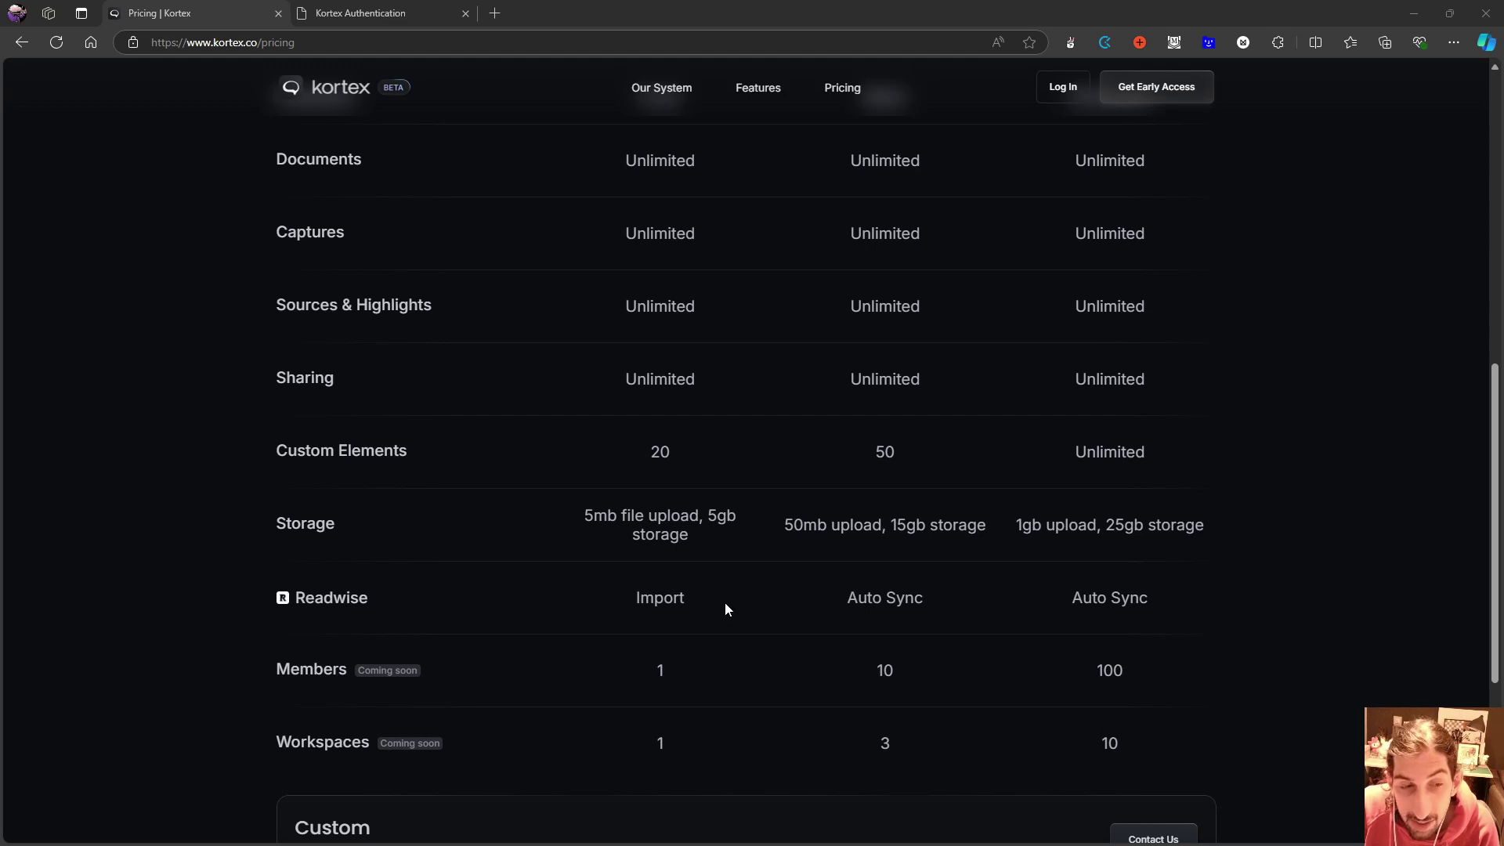
{"action": "scroll", "coordinate": [725, 607], "scroll_direction": "down", "scroll_amount": 1}
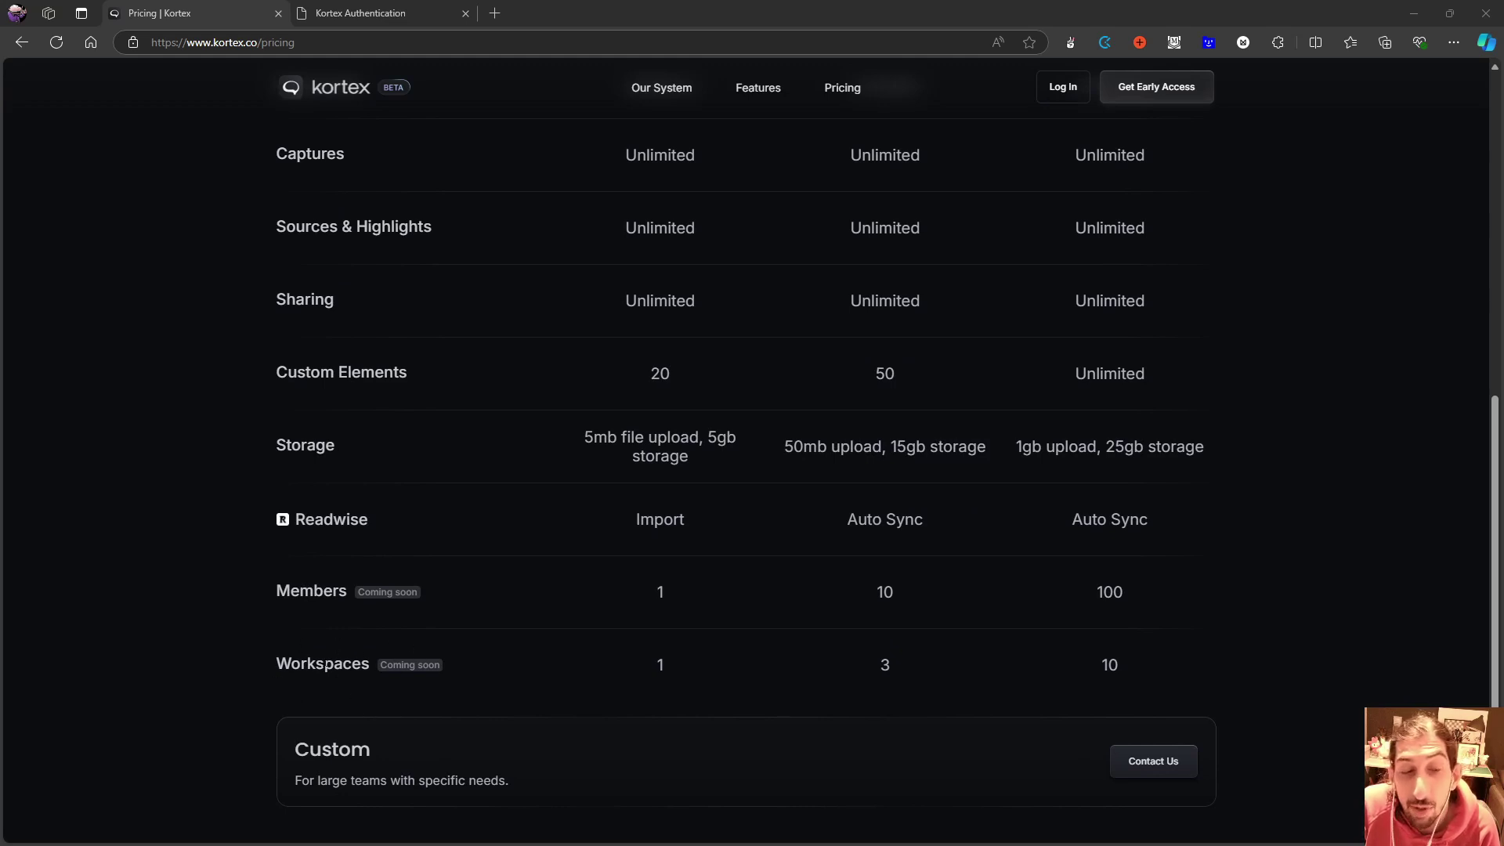
Step: Compare the Free, Kore and Premium feature limits again and display the plan prices with monthly billing
{"action": "scroll", "coordinate": [771, 675], "scroll_direction": "up", "scroll_amount": 1}
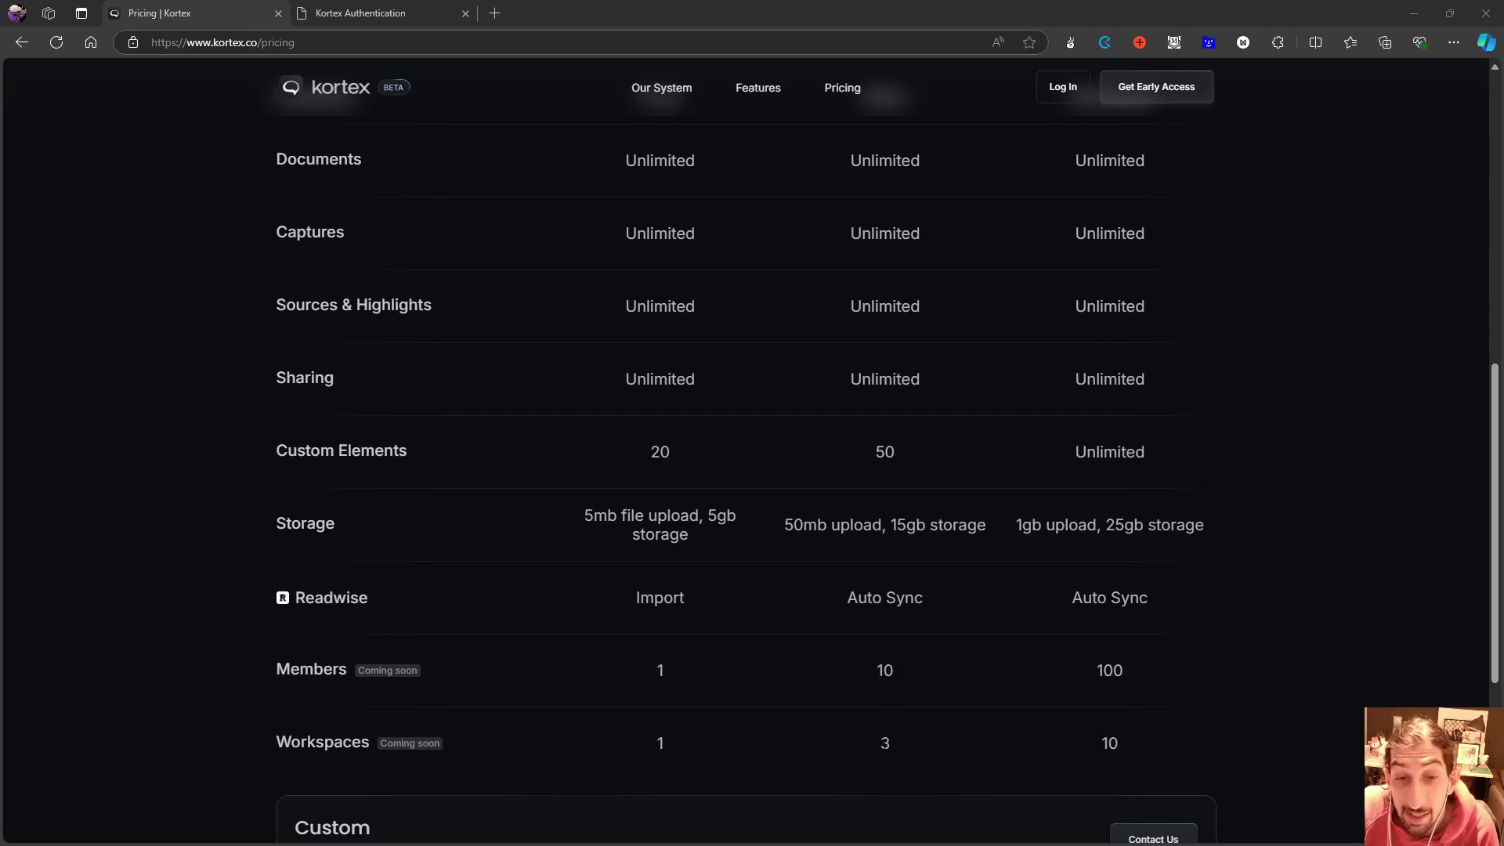
{"action": "scroll", "coordinate": [890, 722], "scroll_direction": "up", "scroll_amount": 1}
{"action": "scroll", "coordinate": [890, 722], "scroll_direction": "down", "scroll_amount": 1}
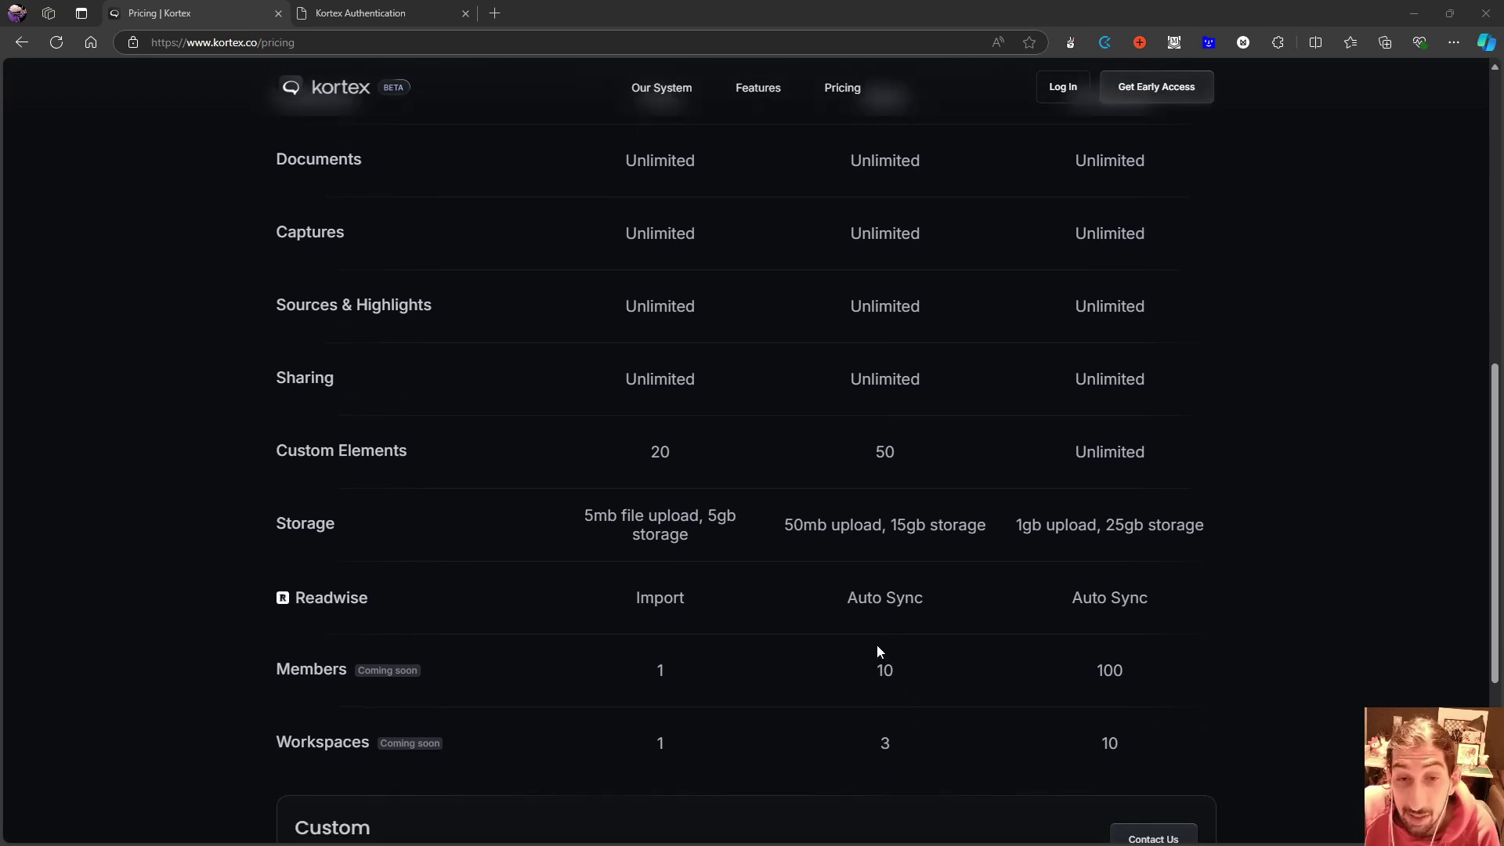
{"action": "scroll", "coordinate": [877, 651], "scroll_direction": "up", "scroll_amount": 1}
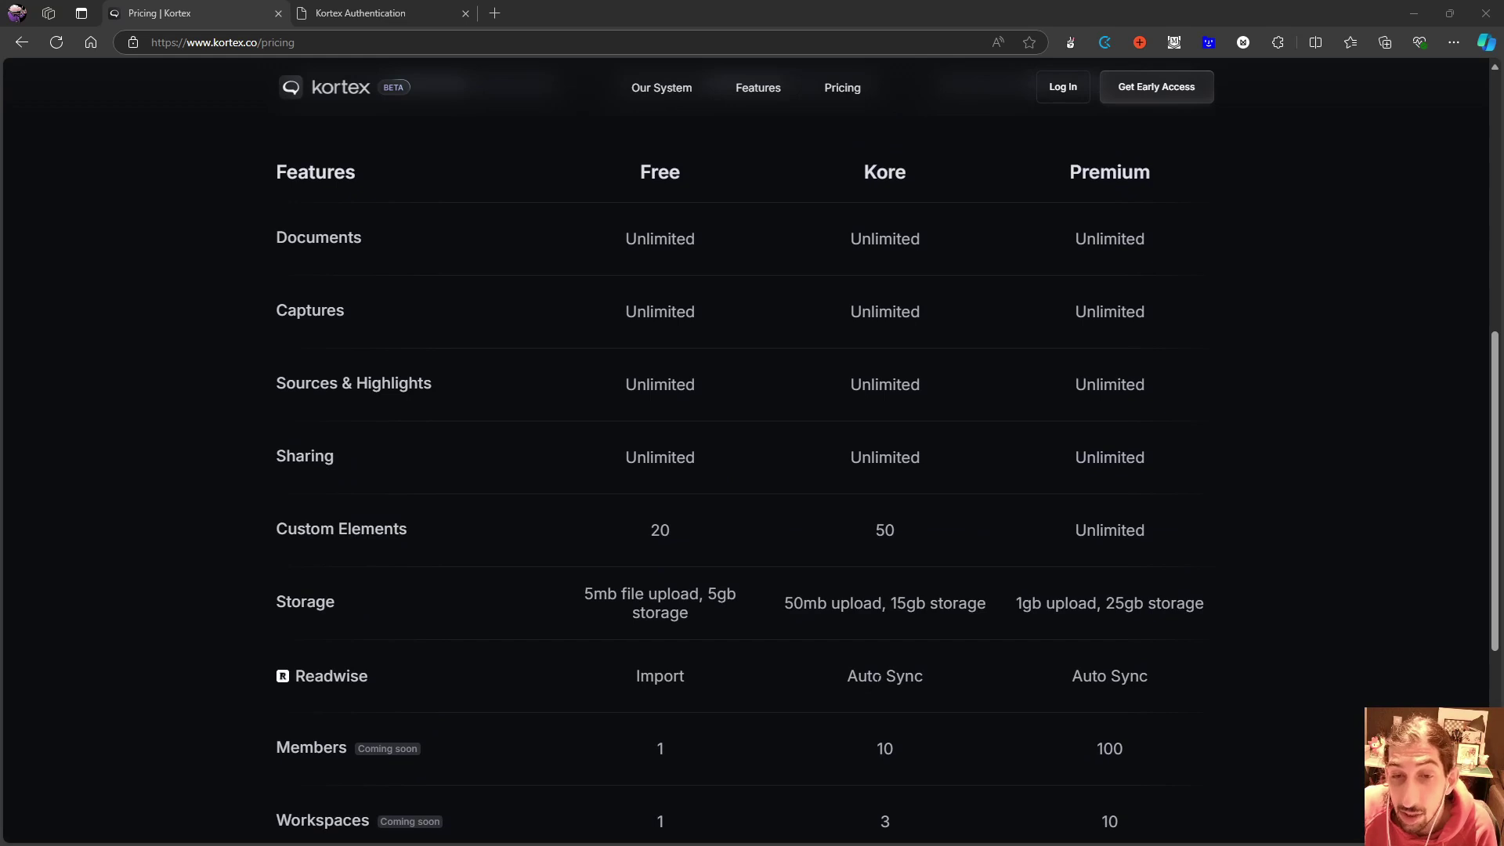
{"action": "scroll", "coordinate": [872, 657], "scroll_direction": "up", "scroll_amount": 1}
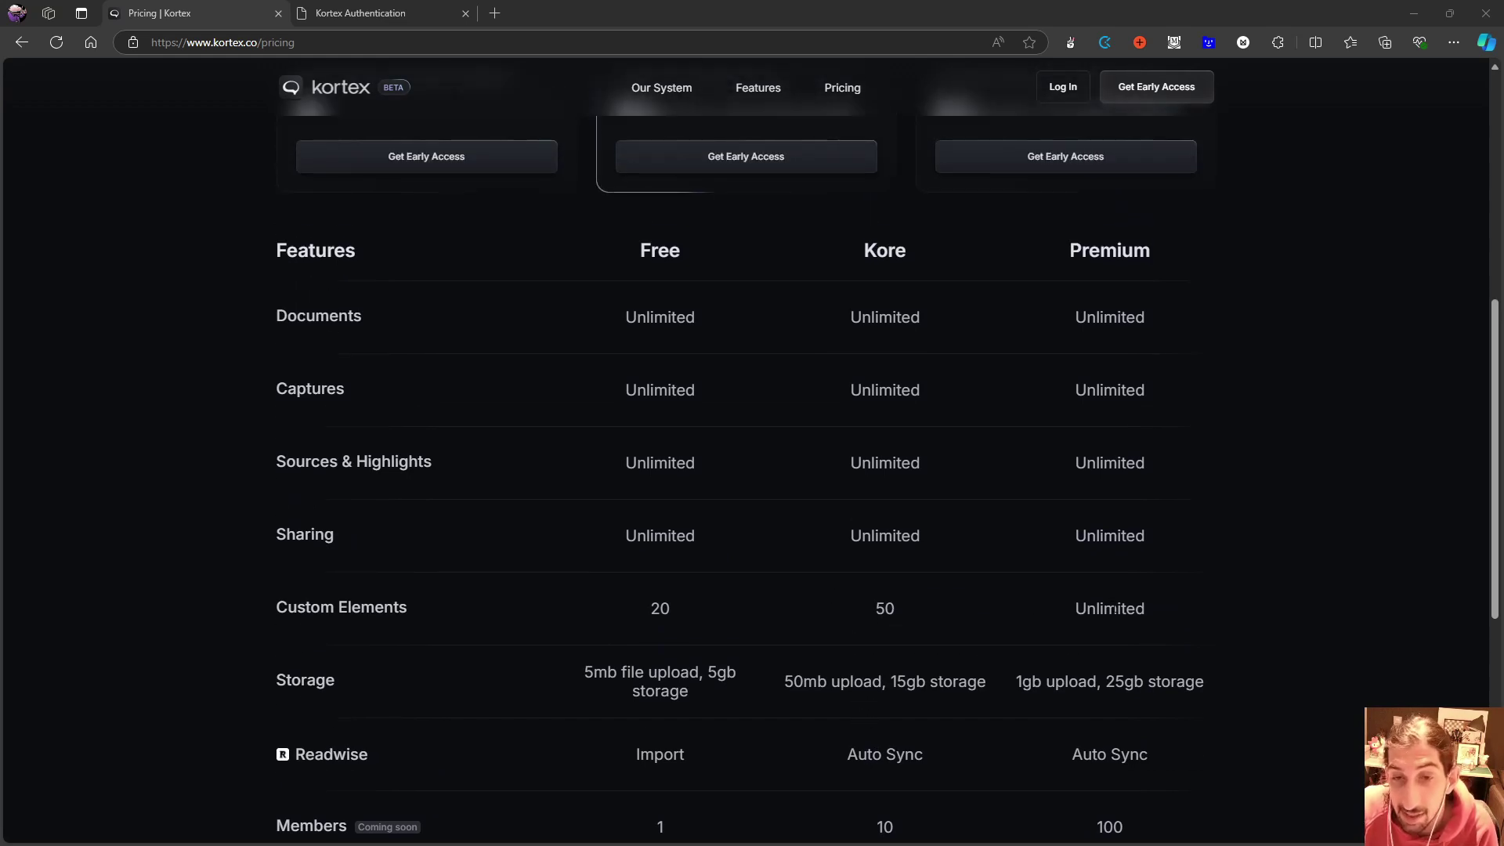
{"action": "scroll", "coordinate": [1124, 620], "scroll_direction": "up", "scroll_amount": 2}
{"action": "scroll", "coordinate": [1108, 625], "scroll_direction": "up", "scroll_amount": 2}
{"action": "scroll", "coordinate": [1075, 658], "scroll_direction": "down", "scroll_amount": 4}
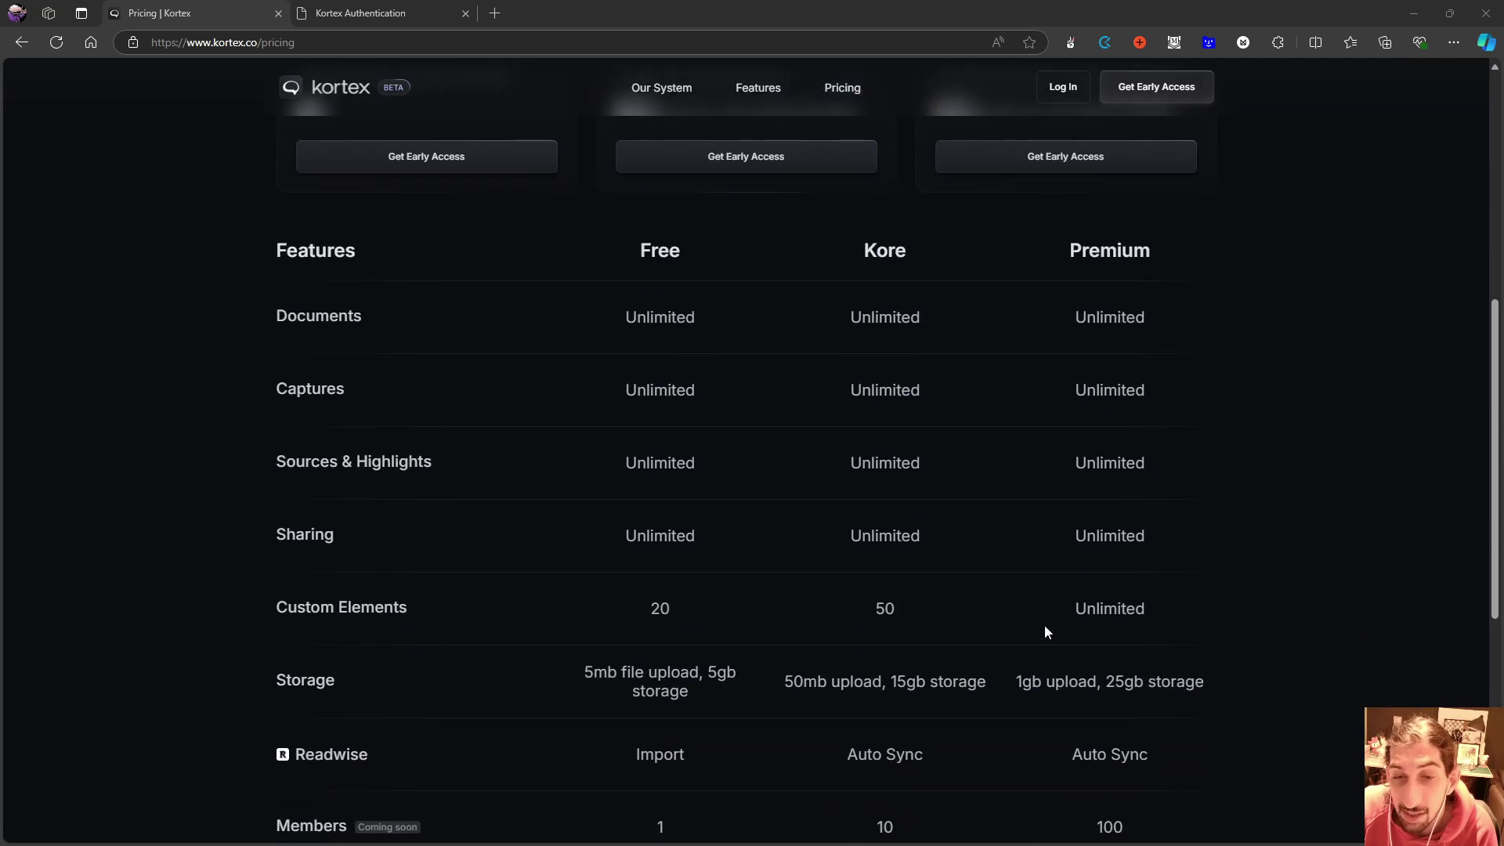
{"action": "scroll", "coordinate": [1072, 612], "scroll_direction": "up", "scroll_amount": 5}
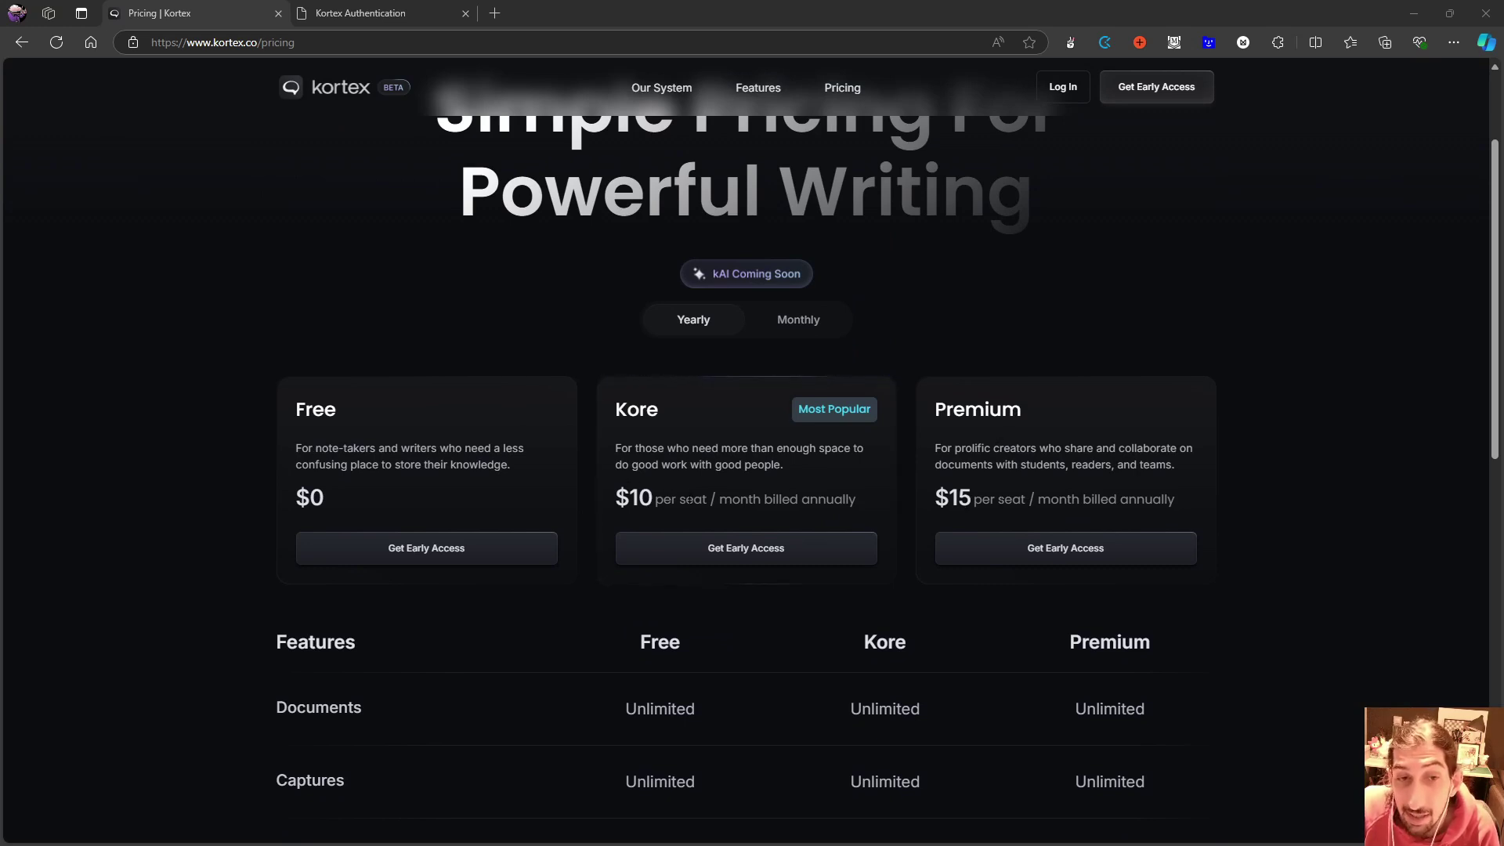
{"action": "left_click", "coordinate": [793, 328]}
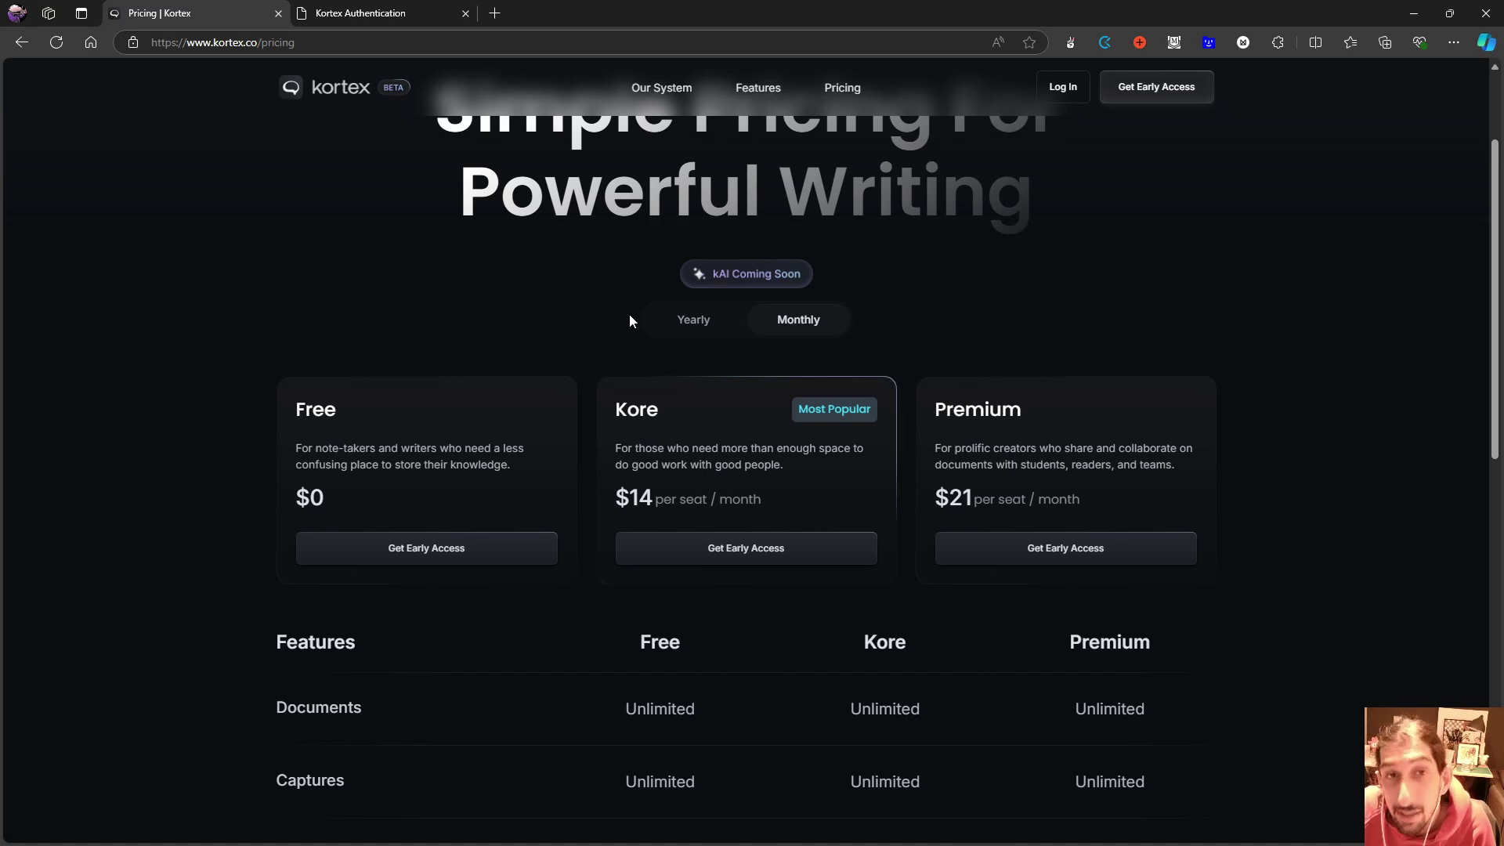
Step: Switch to the Kortex login page and log in to the account
{"action": "left_click", "coordinate": [417, 11]}
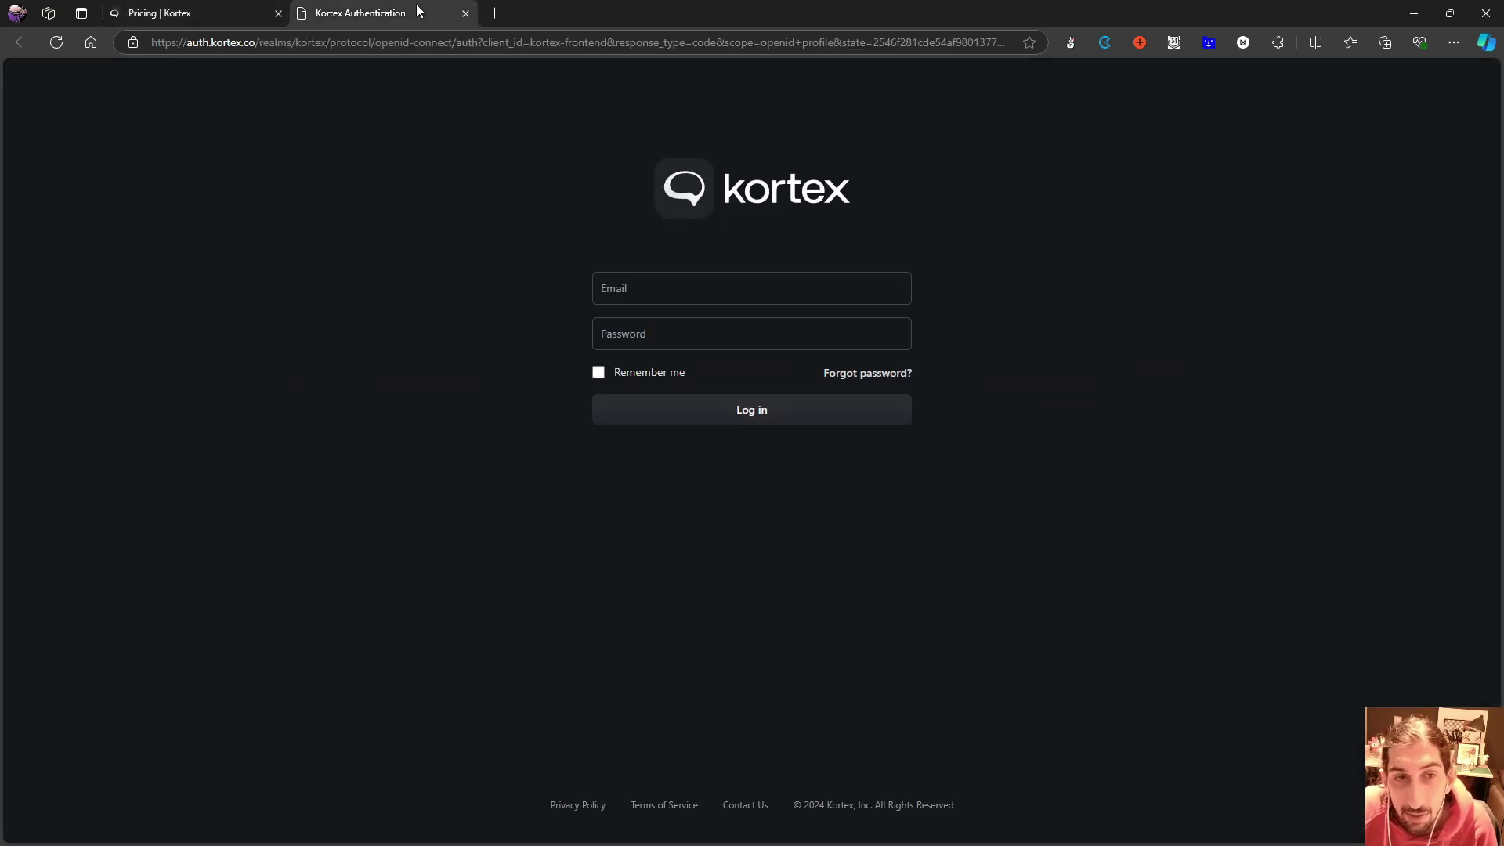
{"action": "left_click", "coordinate": [743, 281]}
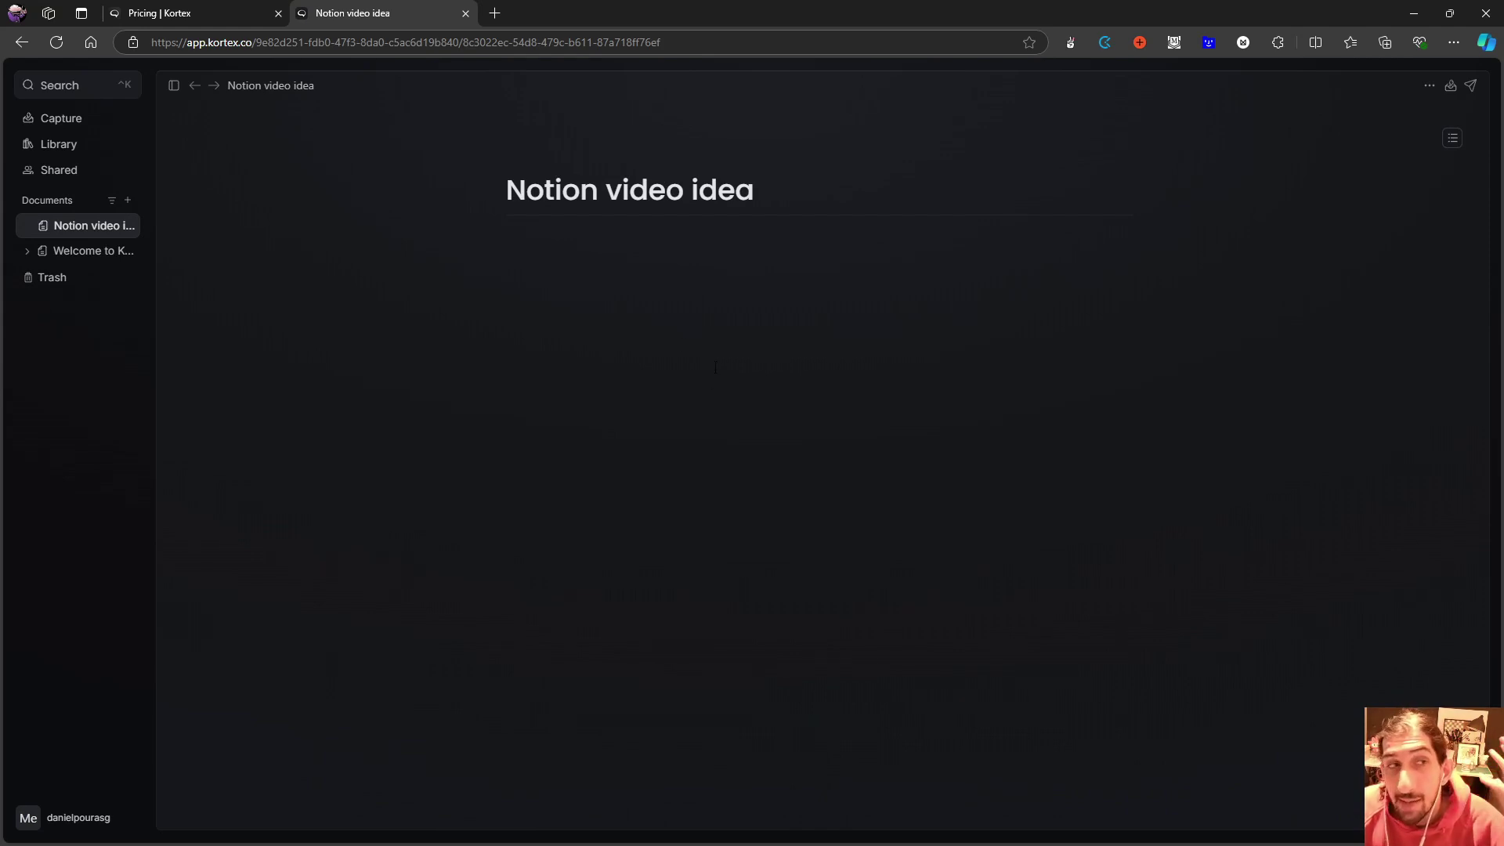
Step: Expand and open the Welcome to Kortex document and look through its instructions and feature lists
{"action": "left_click", "coordinate": [27, 251]}
{"action": "left_click", "coordinate": [74, 254]}
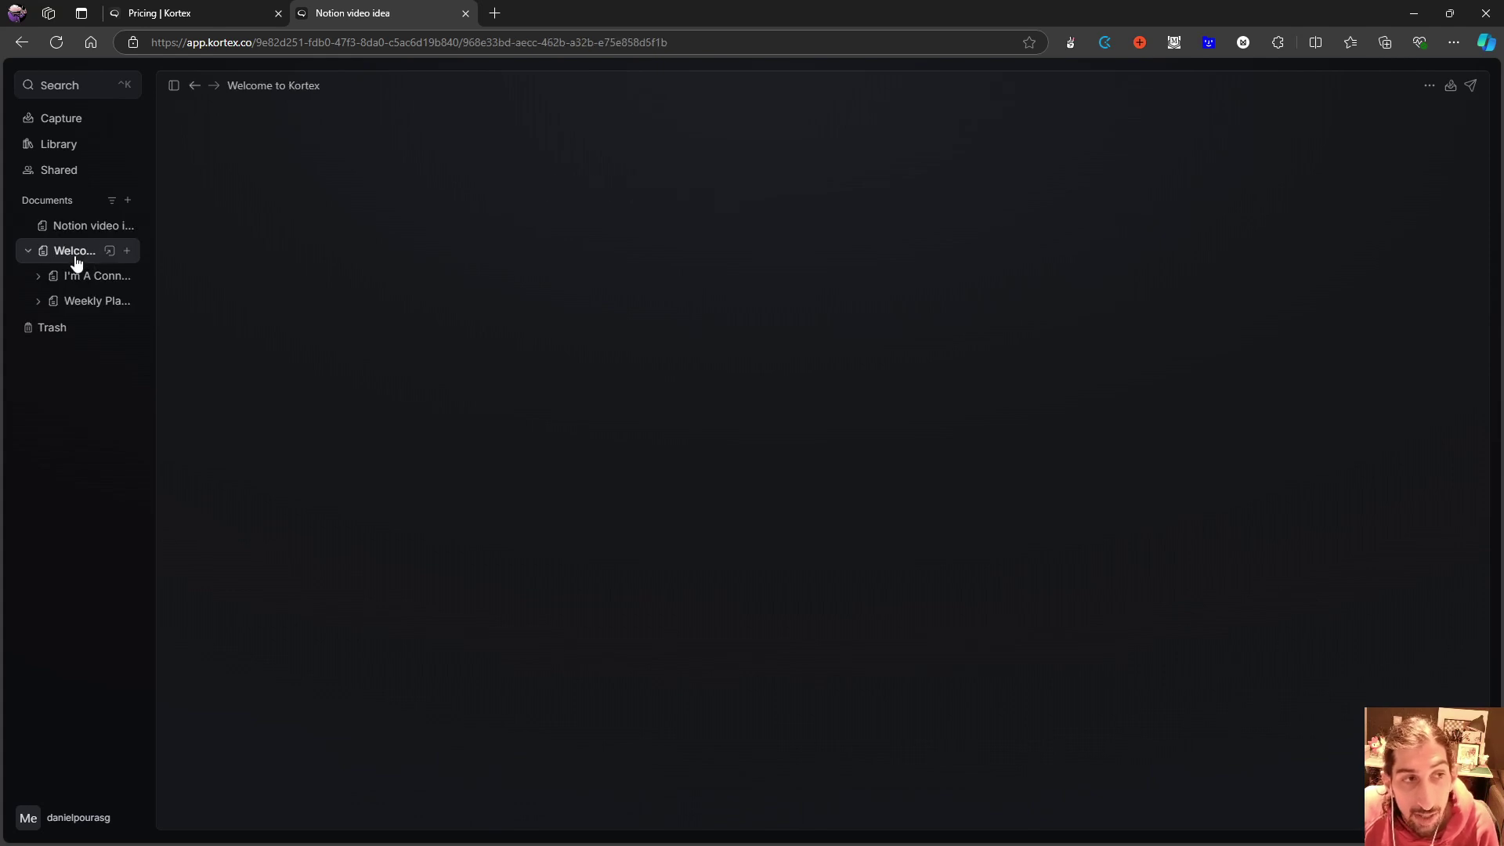
{"action": "scroll", "coordinate": [647, 286], "scroll_direction": "down", "scroll_amount": 1}
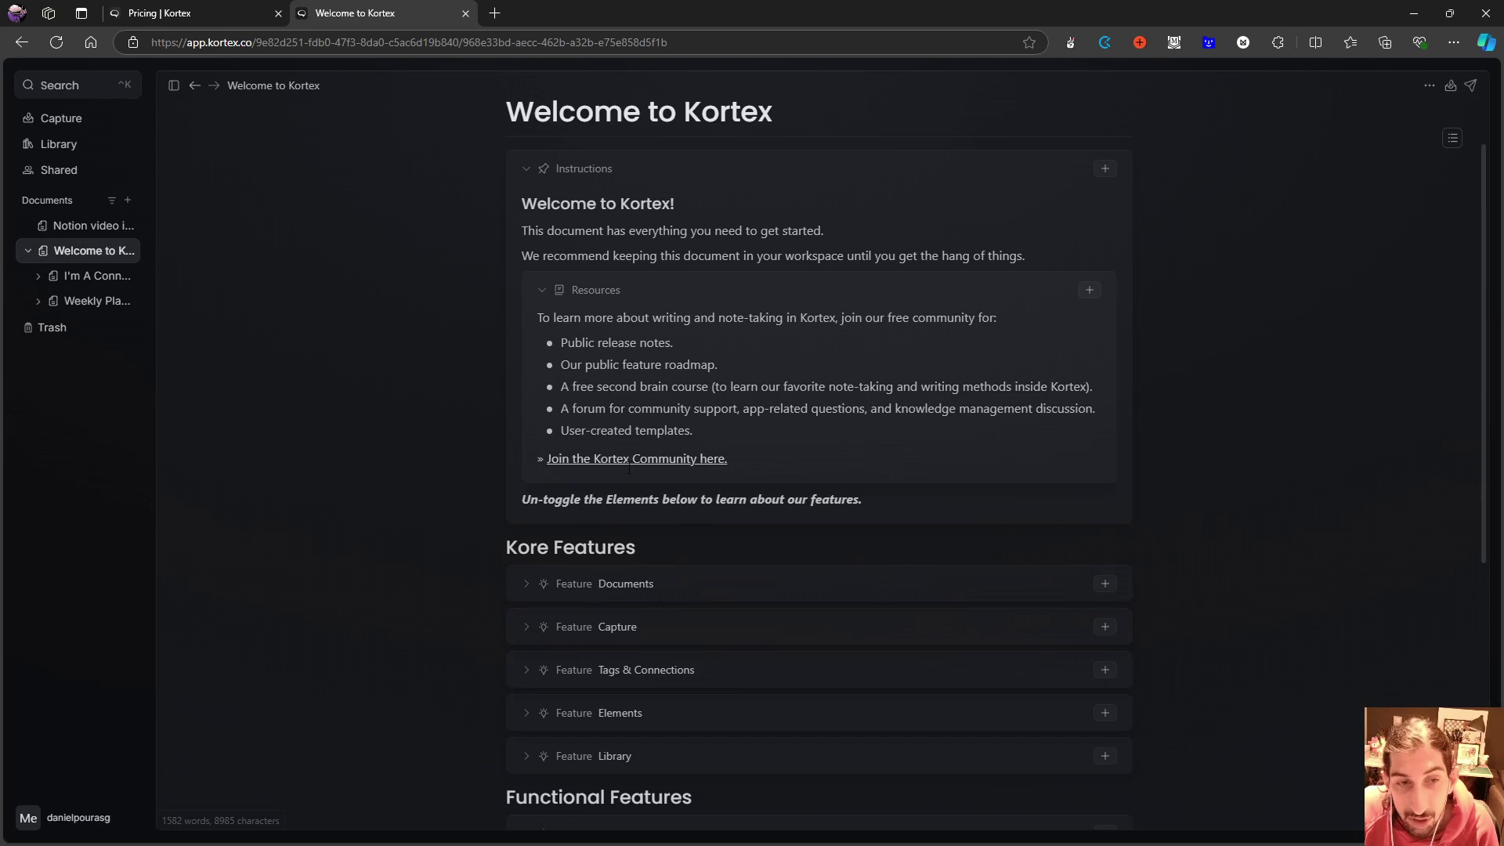
{"action": "scroll", "coordinate": [597, 470], "scroll_direction": "down", "scroll_amount": 2}
{"action": "scroll", "coordinate": [533, 525], "scroll_direction": "down", "scroll_amount": 2}
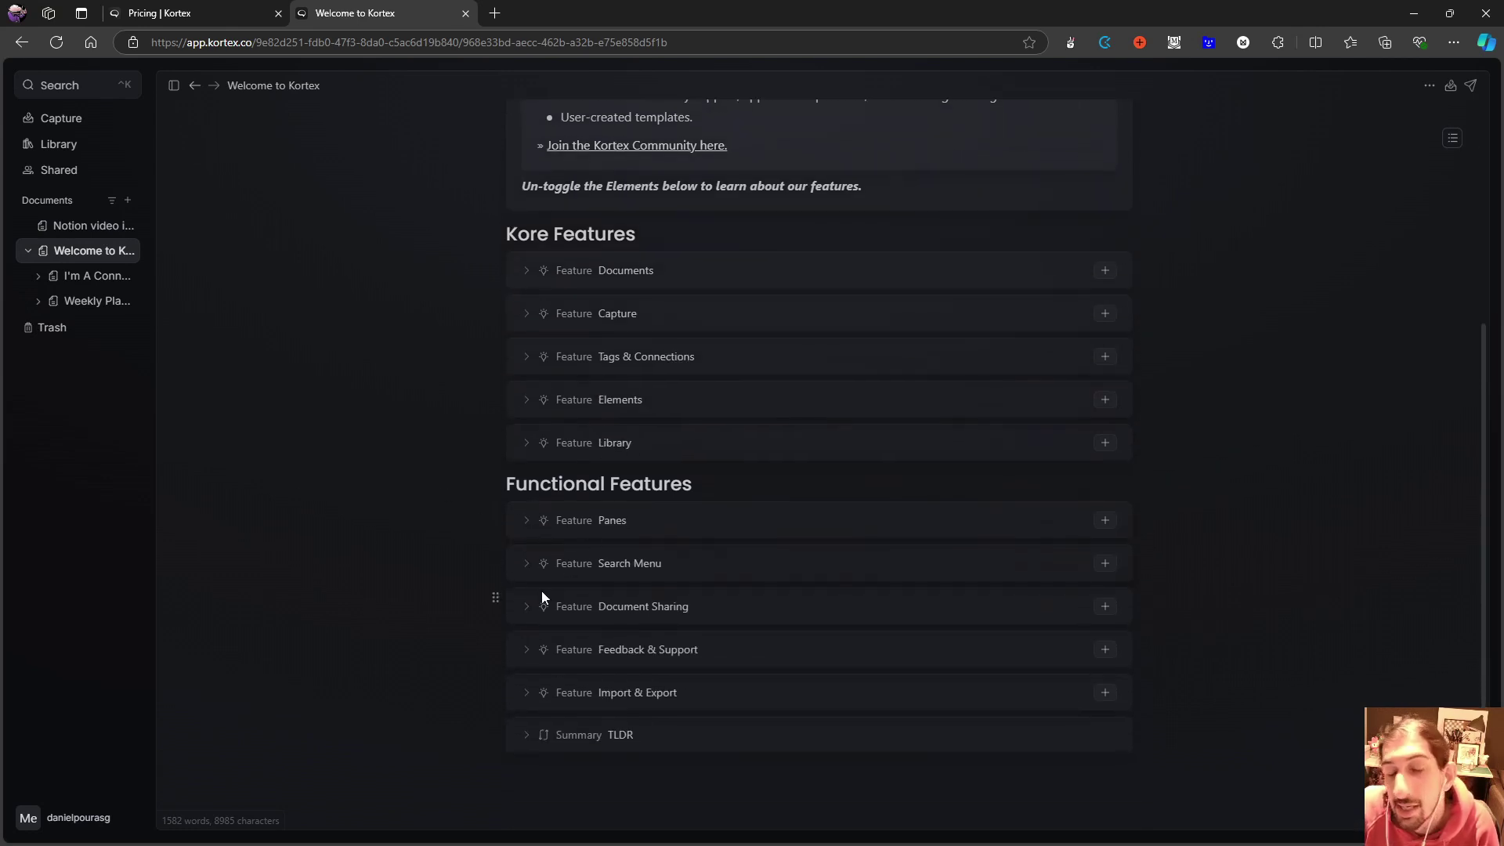
Step: Expand the TLDR summary of the welcome document, read its recap of features, and collapse it again
{"action": "left_click", "coordinate": [526, 734]}
{"action": "scroll", "coordinate": [562, 700], "scroll_direction": "down", "scroll_amount": 2}
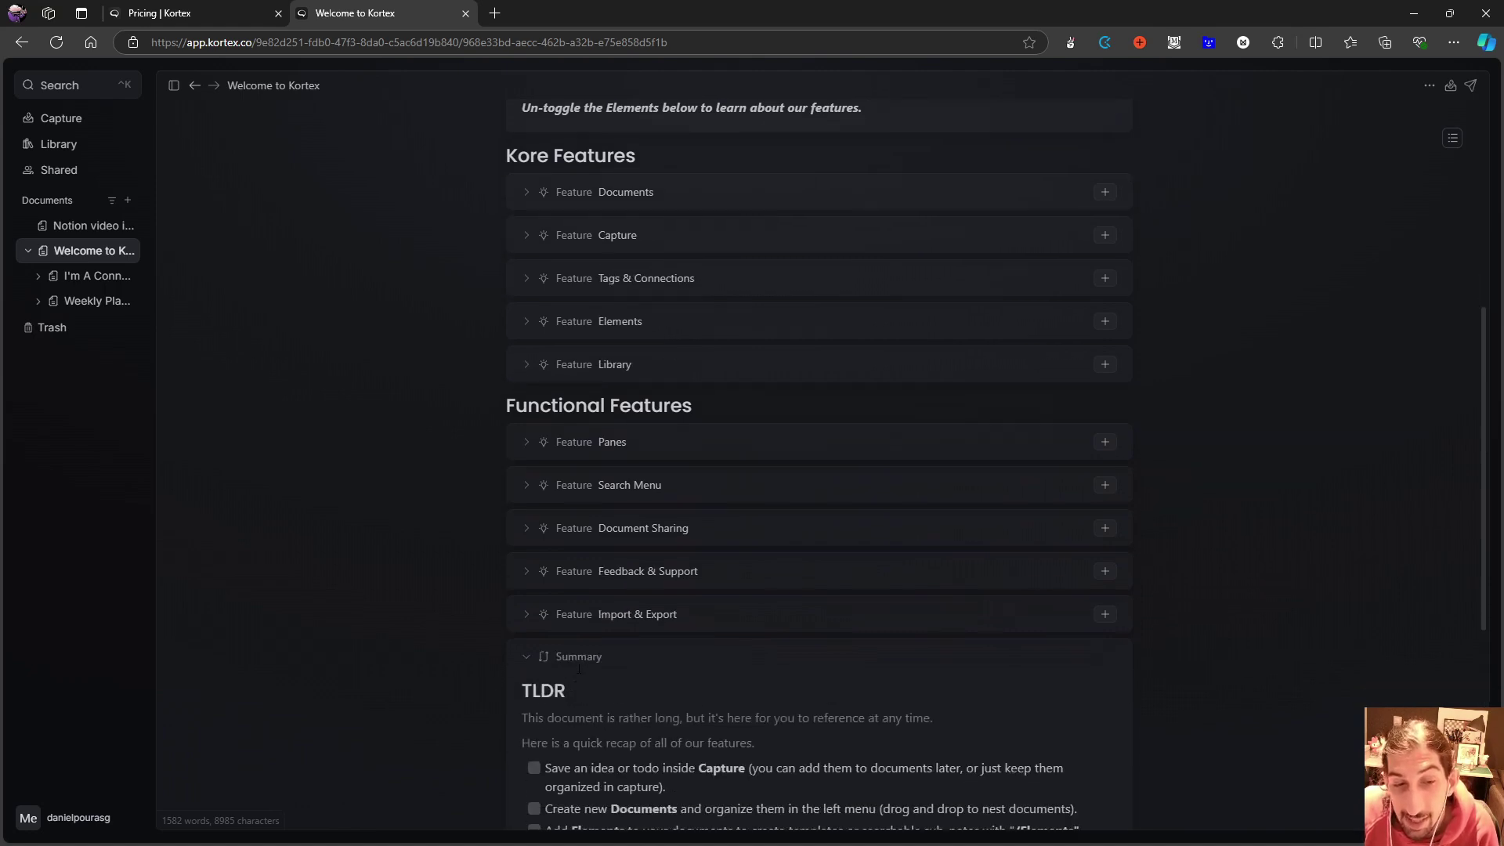
{"action": "scroll", "coordinate": [547, 558], "scroll_direction": "down", "scroll_amount": 1}
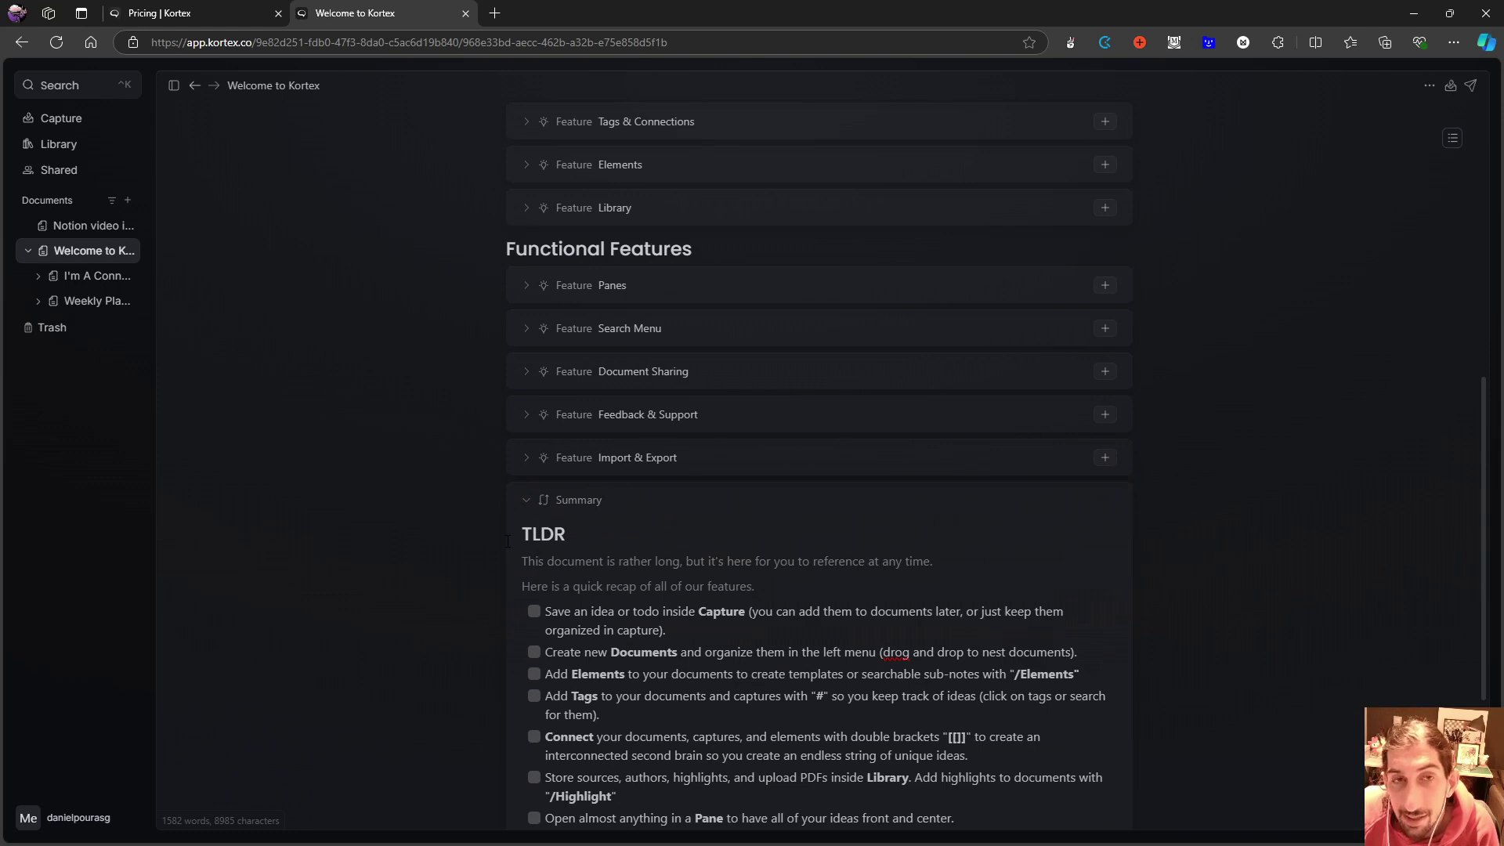
{"action": "scroll", "coordinate": [506, 548], "scroll_direction": "up", "scroll_amount": 1}
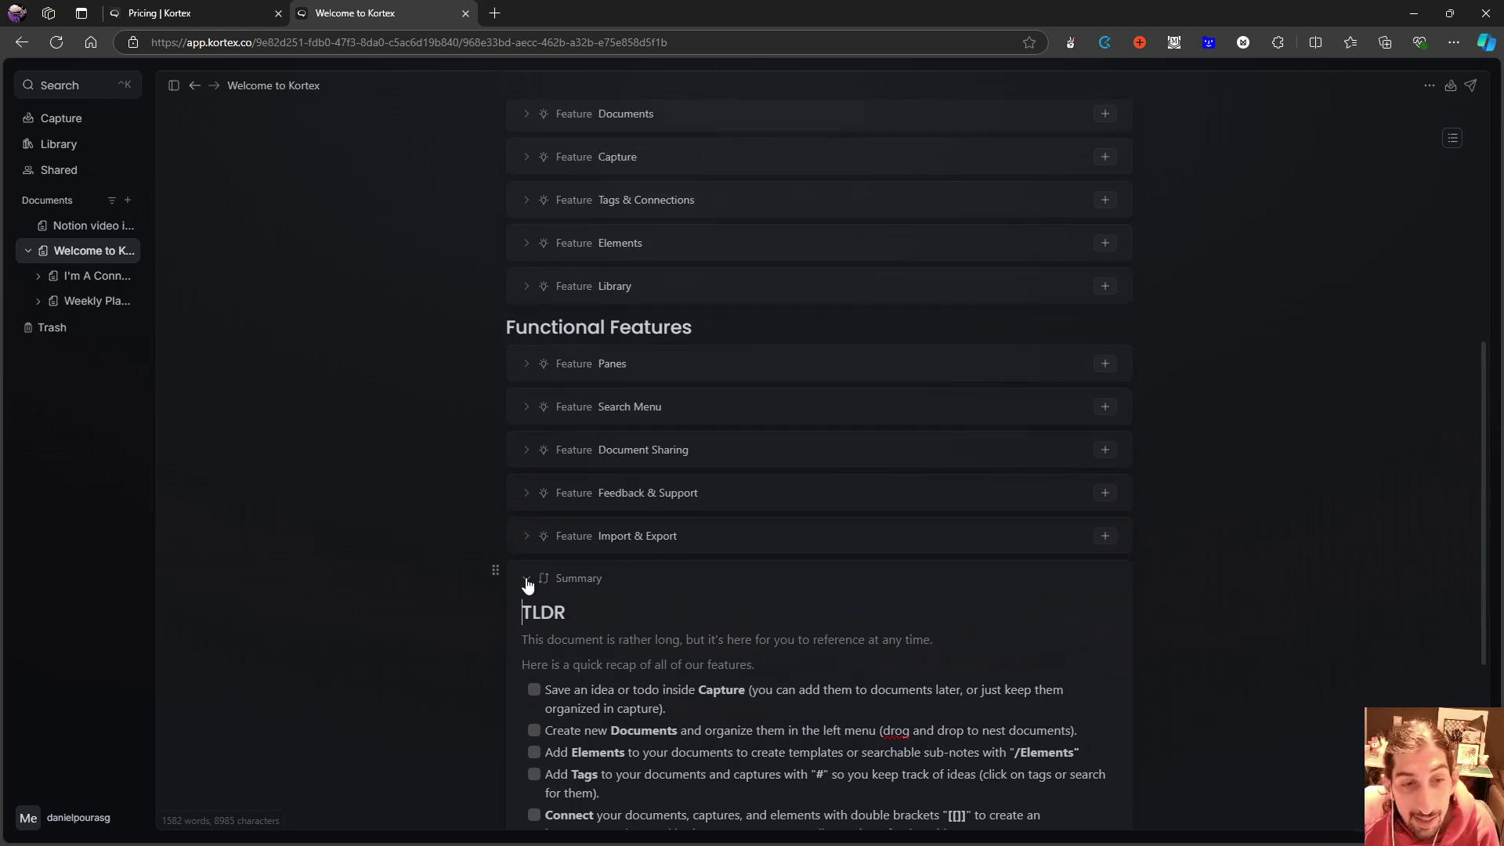
{"action": "left_click", "coordinate": [526, 578]}
{"action": "scroll", "coordinate": [467, 548], "scroll_direction": "up", "scroll_amount": 4}
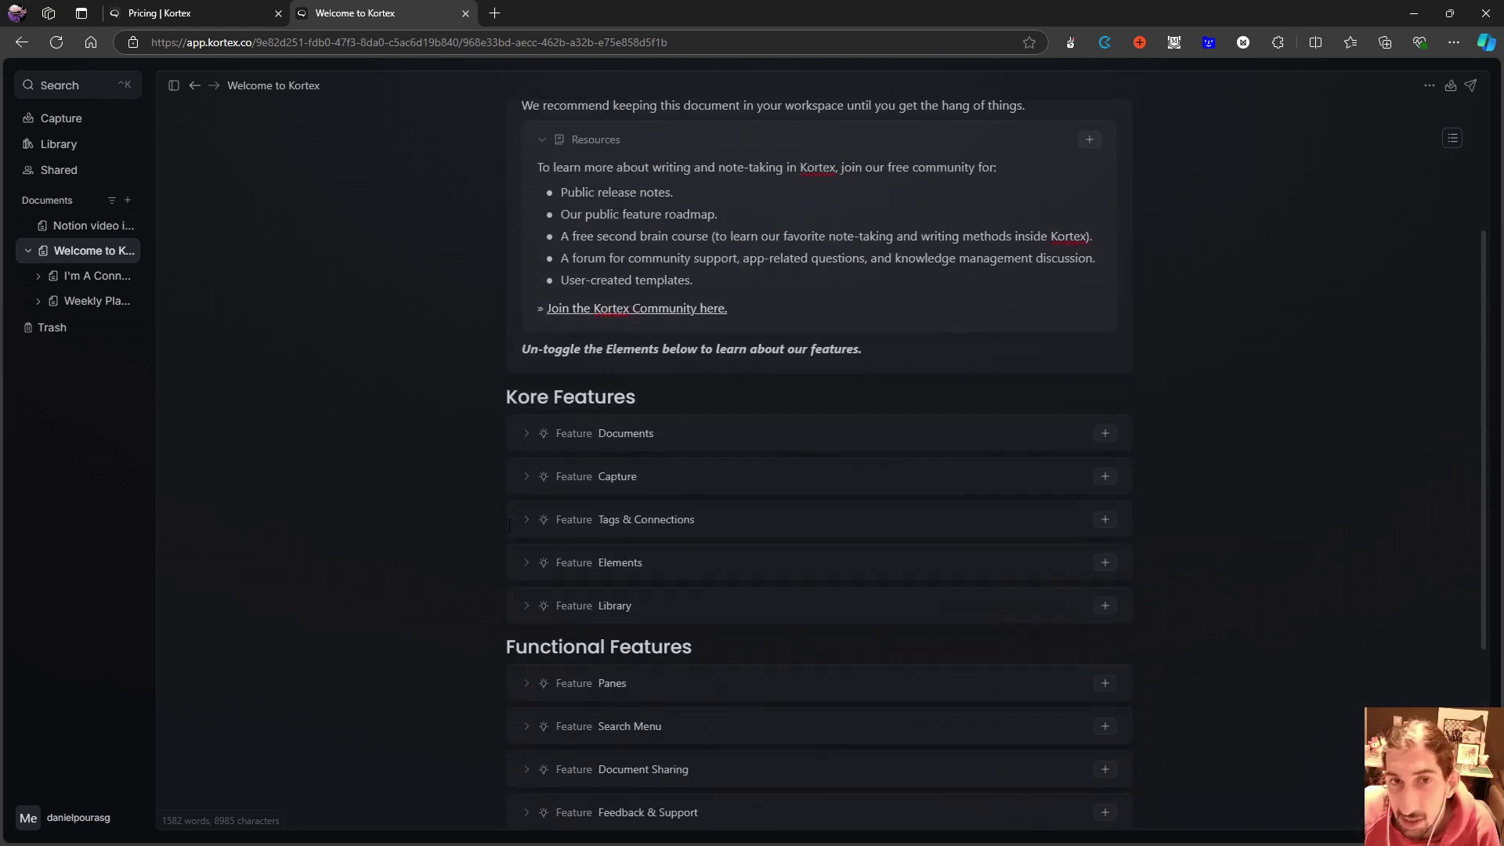
Step: Collapse the welcome document's subpages, open the Notion video idea document, and browse its Basics slash commands without inserting anything
{"action": "left_click", "coordinate": [30, 251]}
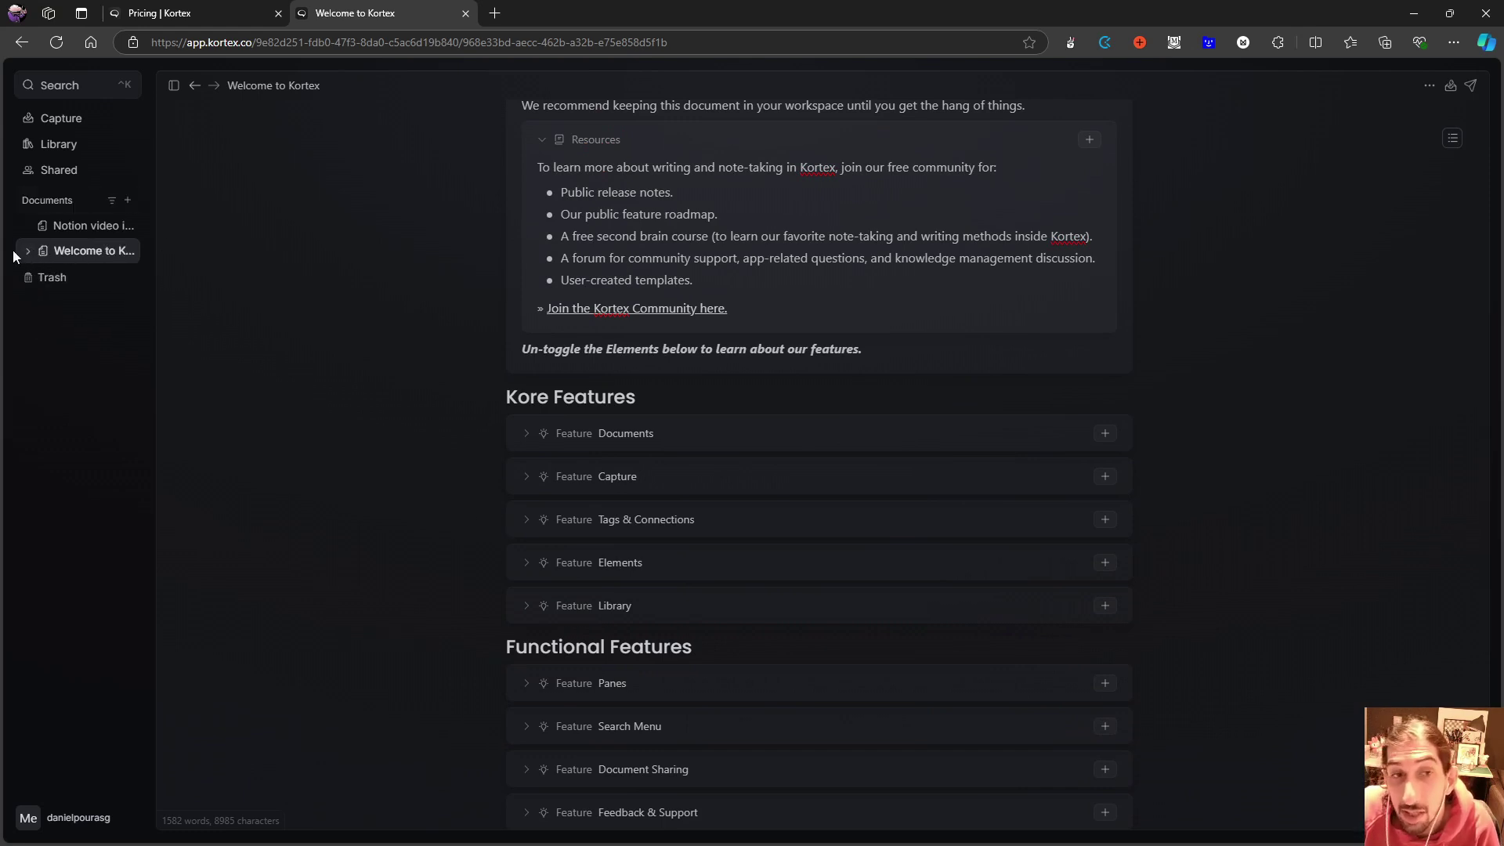
{"action": "left_click", "coordinate": [60, 229]}
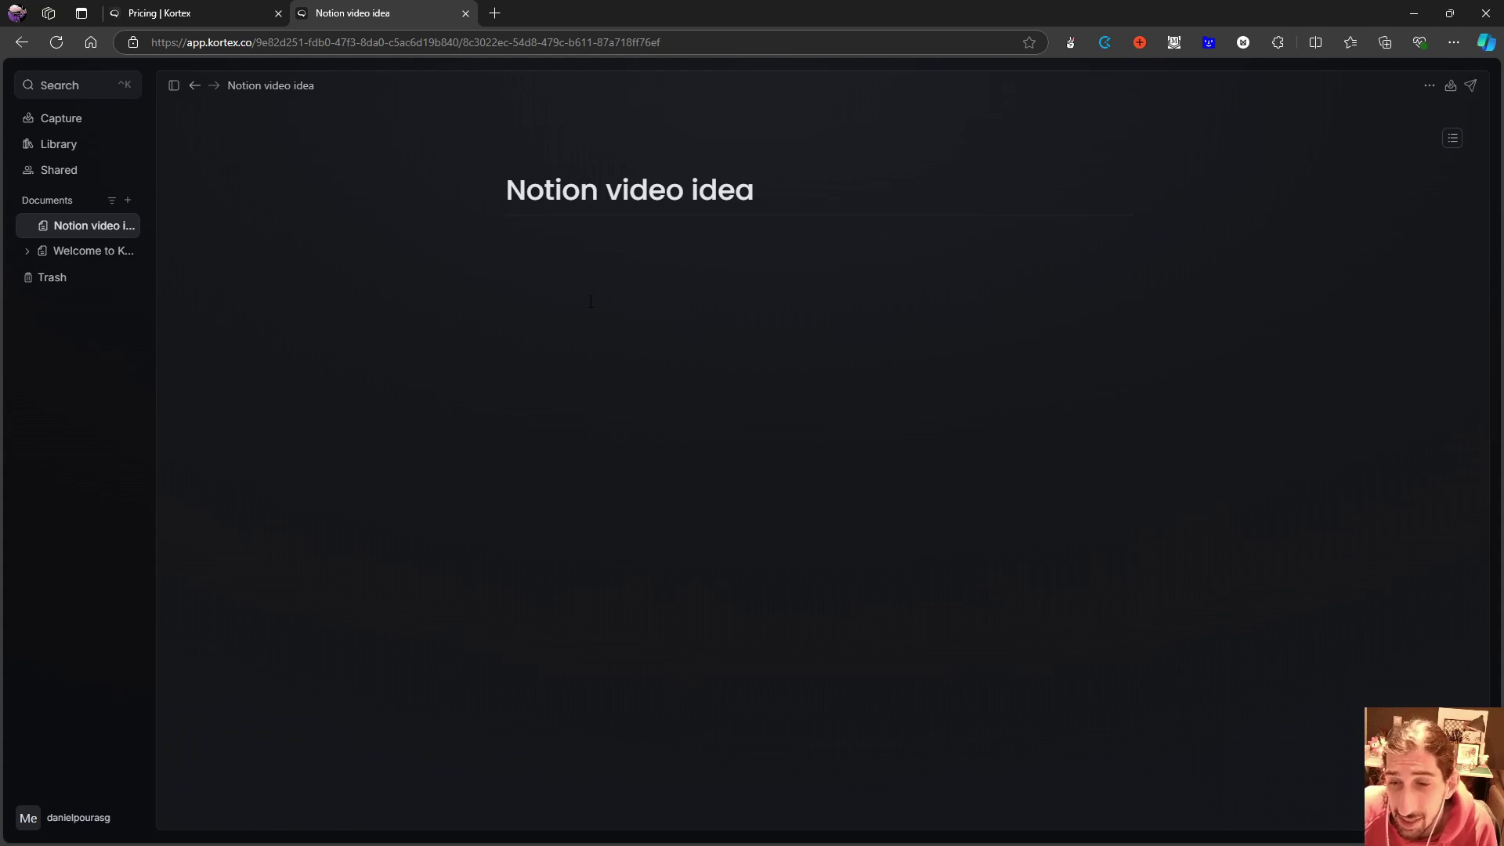
{"action": "left_click", "coordinate": [582, 239]}
{"action": "type", "text": "/"}
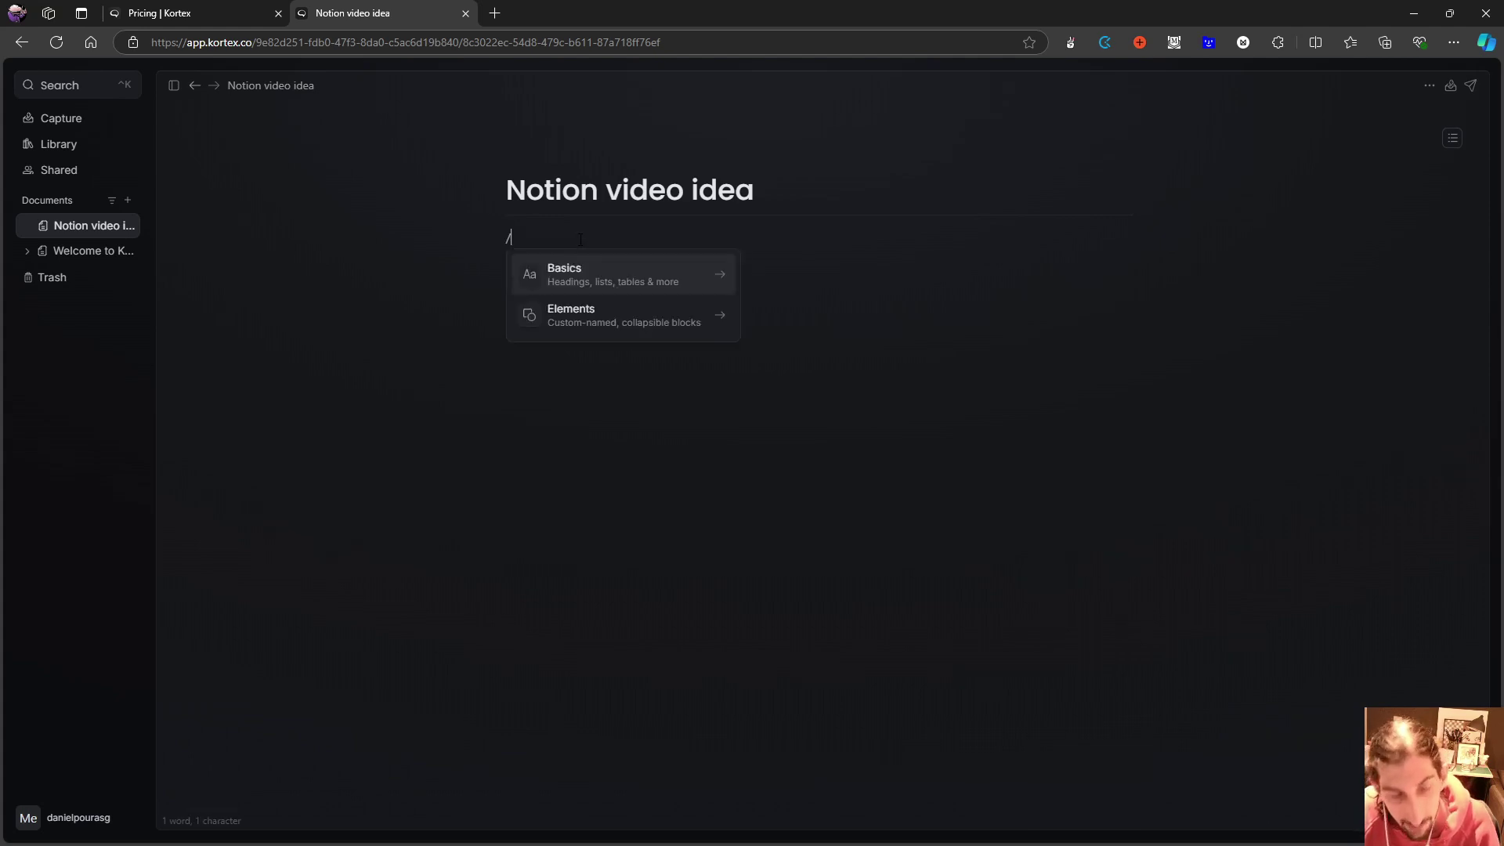
{"action": "left_click", "coordinate": [586, 284]}
{"action": "scroll", "coordinate": [614, 376], "scroll_direction": "down", "scroll_amount": 4}
{"action": "scroll", "coordinate": [623, 398], "scroll_direction": "down", "scroll_amount": 3}
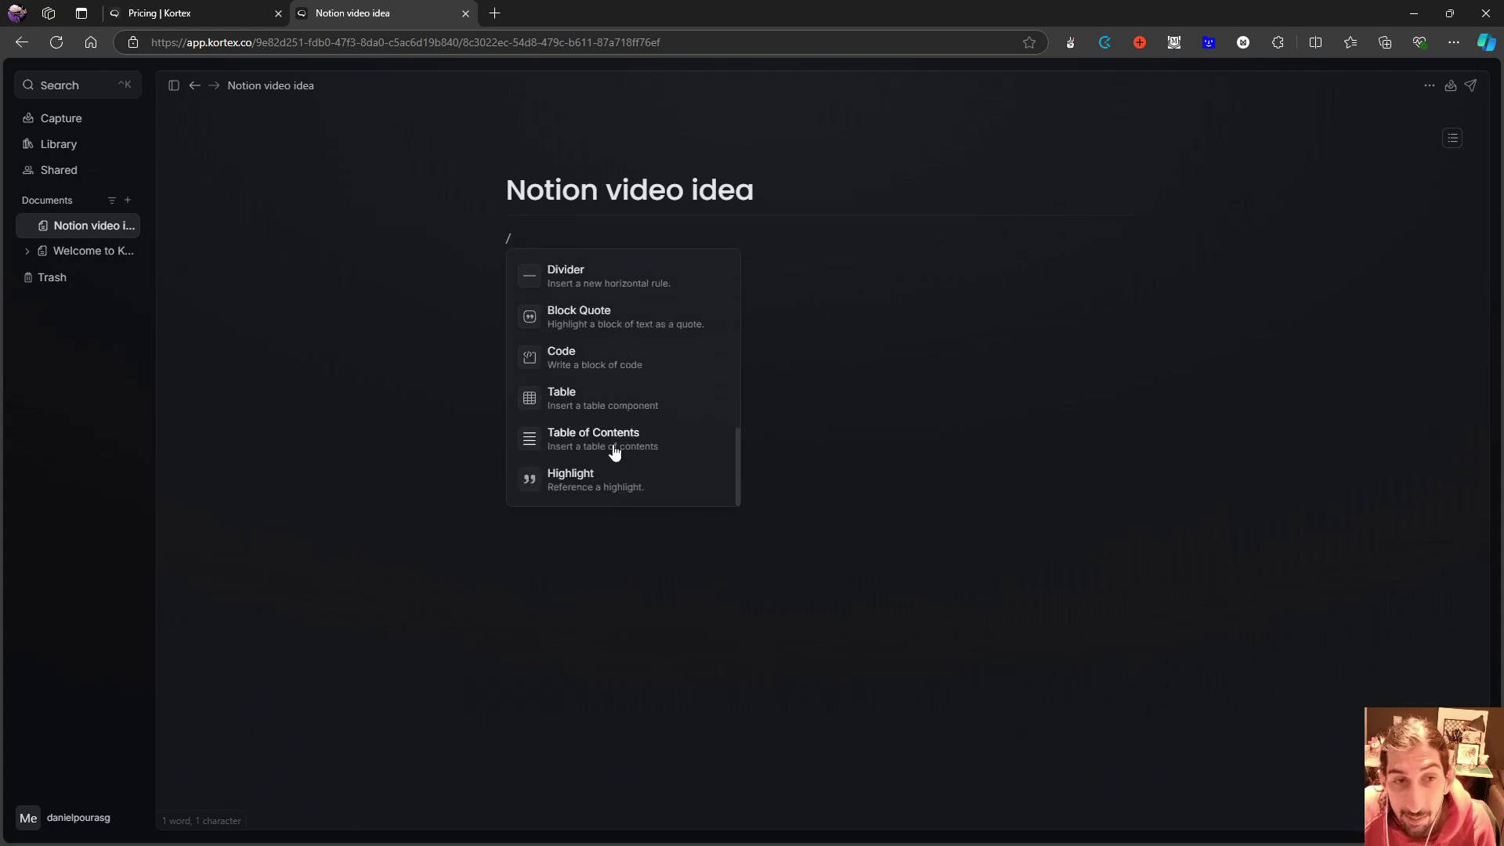
{"action": "scroll", "coordinate": [591, 432], "scroll_direction": "up", "scroll_amount": 2}
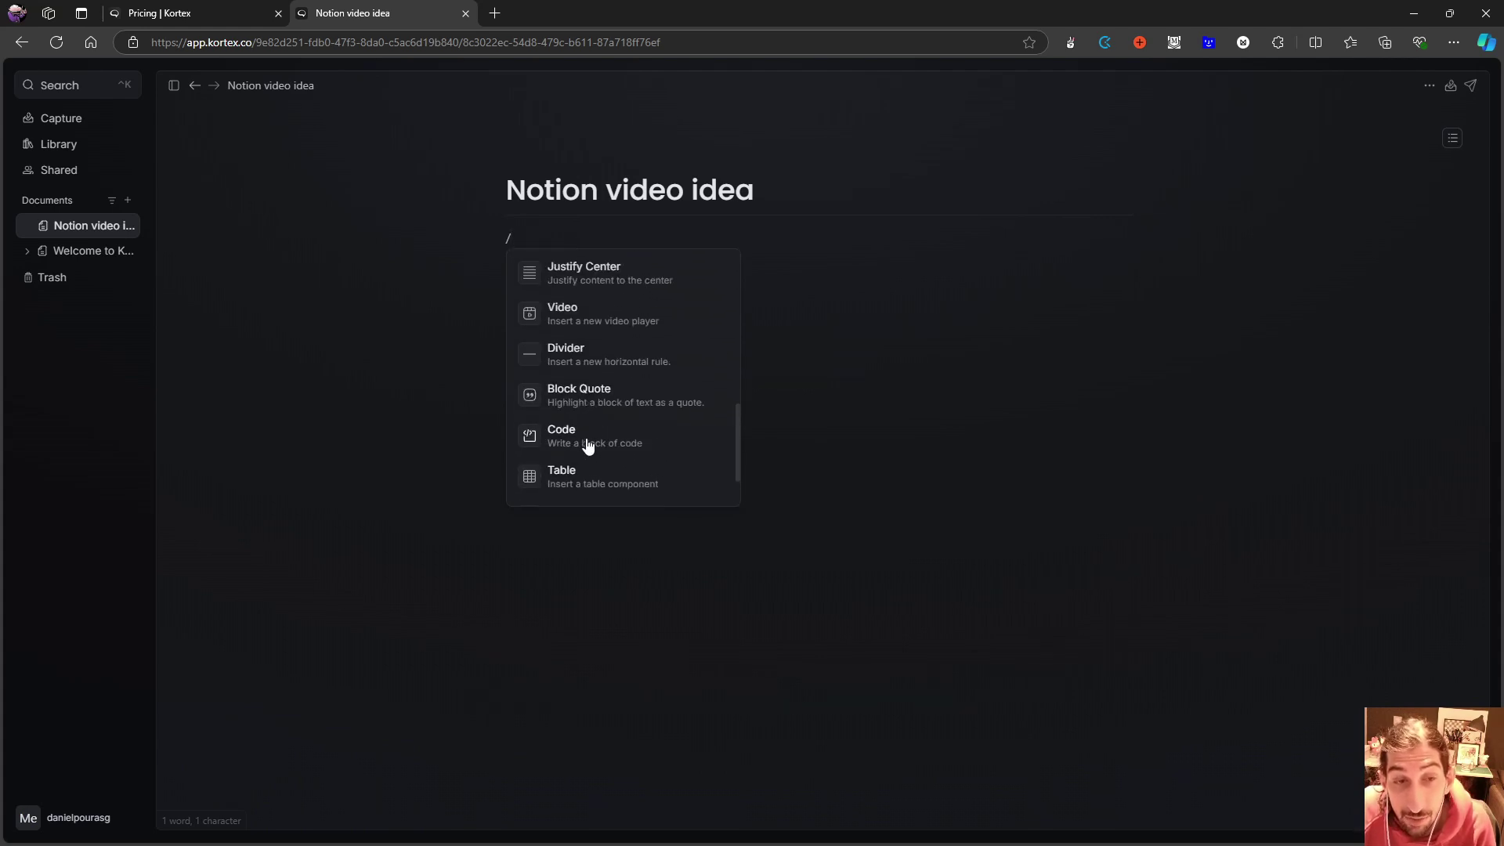
{"action": "scroll", "coordinate": [577, 423], "scroll_direction": "up", "scroll_amount": 4}
{"action": "key", "text": "Escape"}
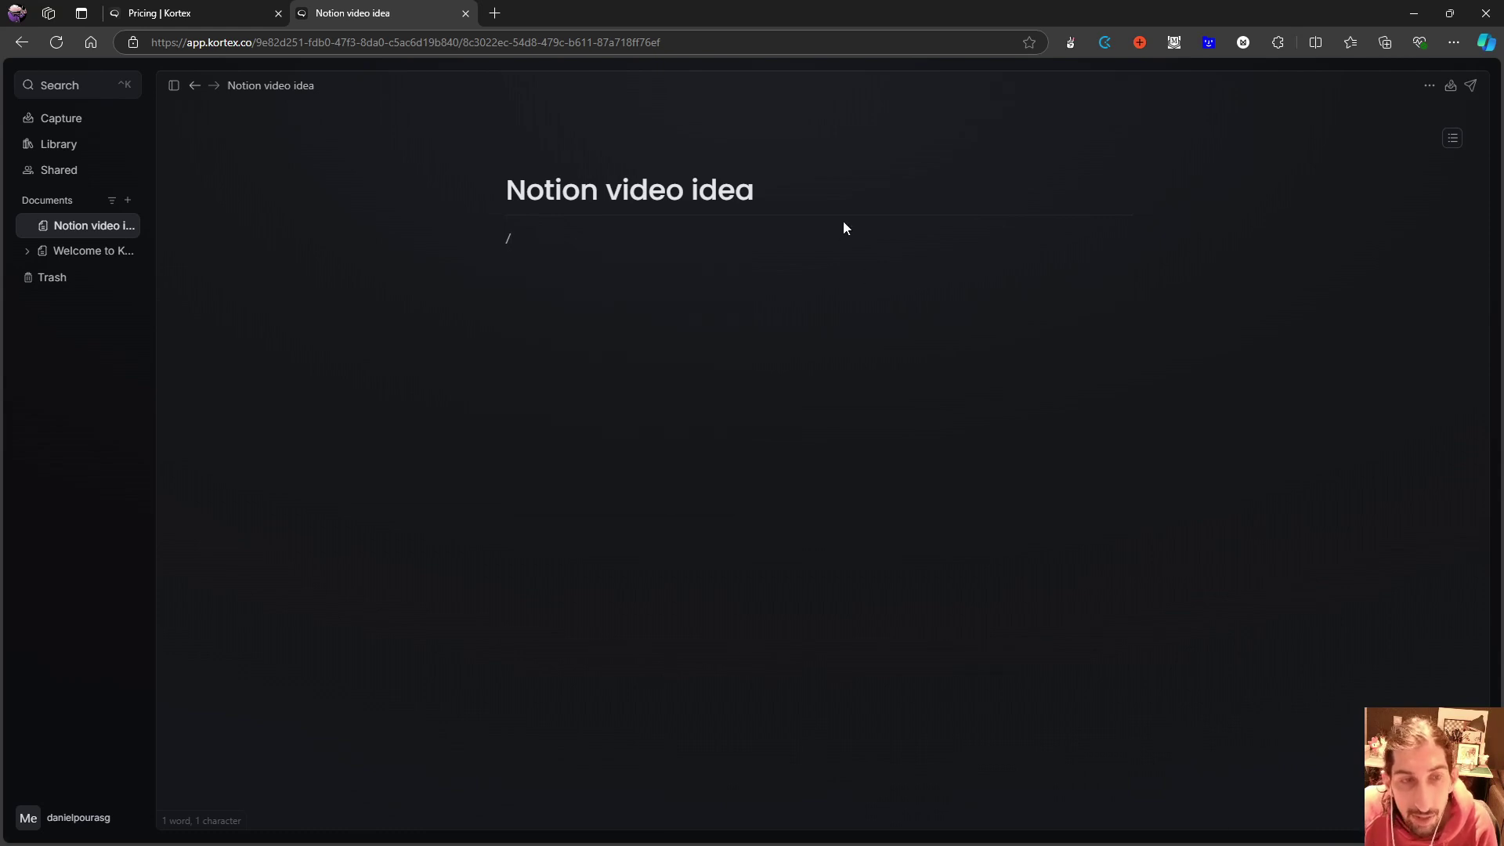
{"action": "key", "text": "BackSpace"}
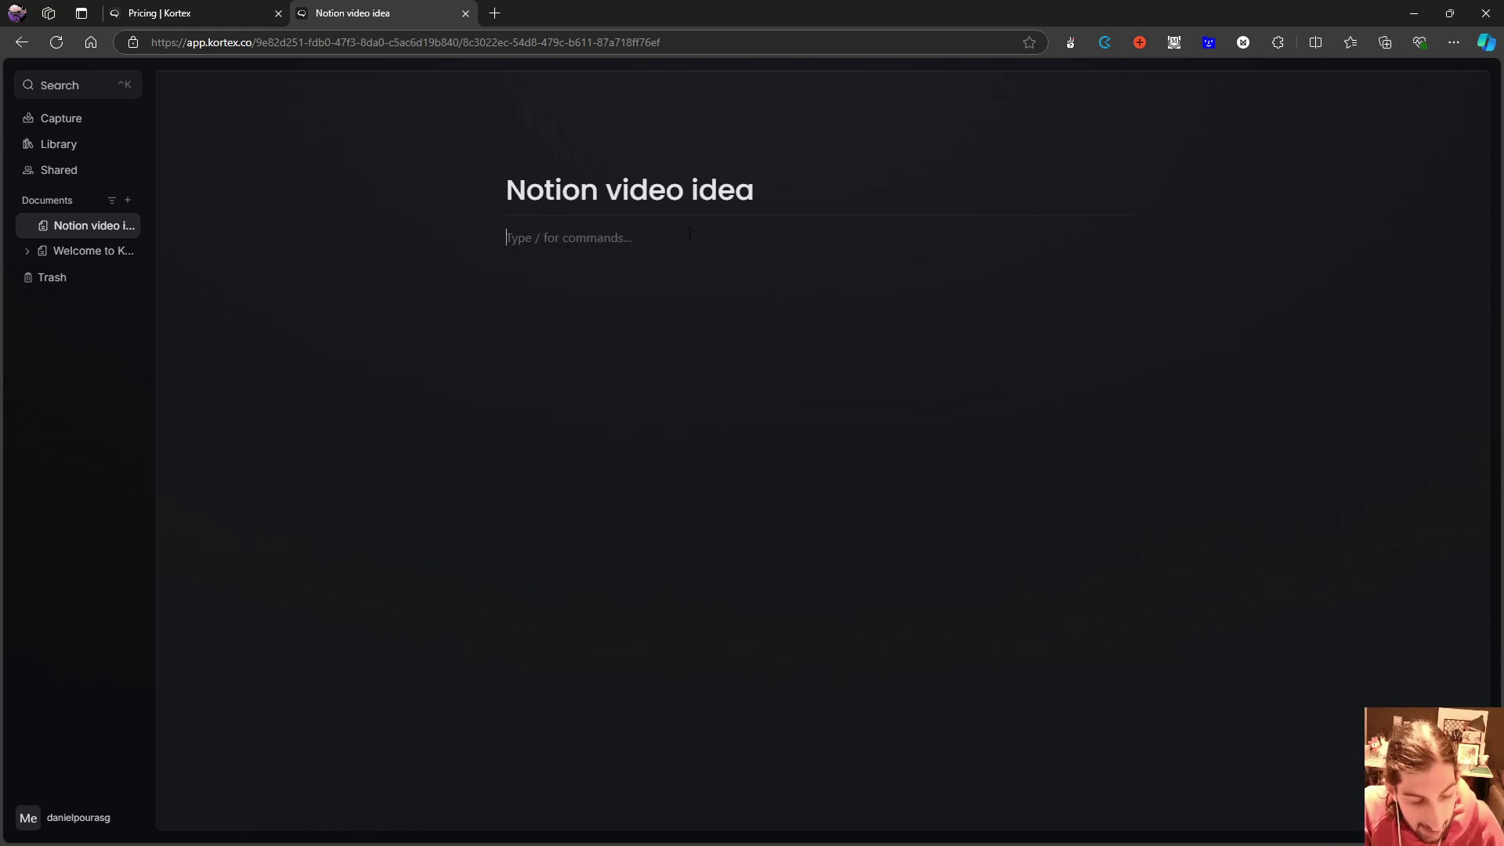
Step: Try a Markdown "##" heading with the filler text "gkg" in the document body and delete it
{"action": "type", "text": "##"}
{"action": "type", "text": "kg"}
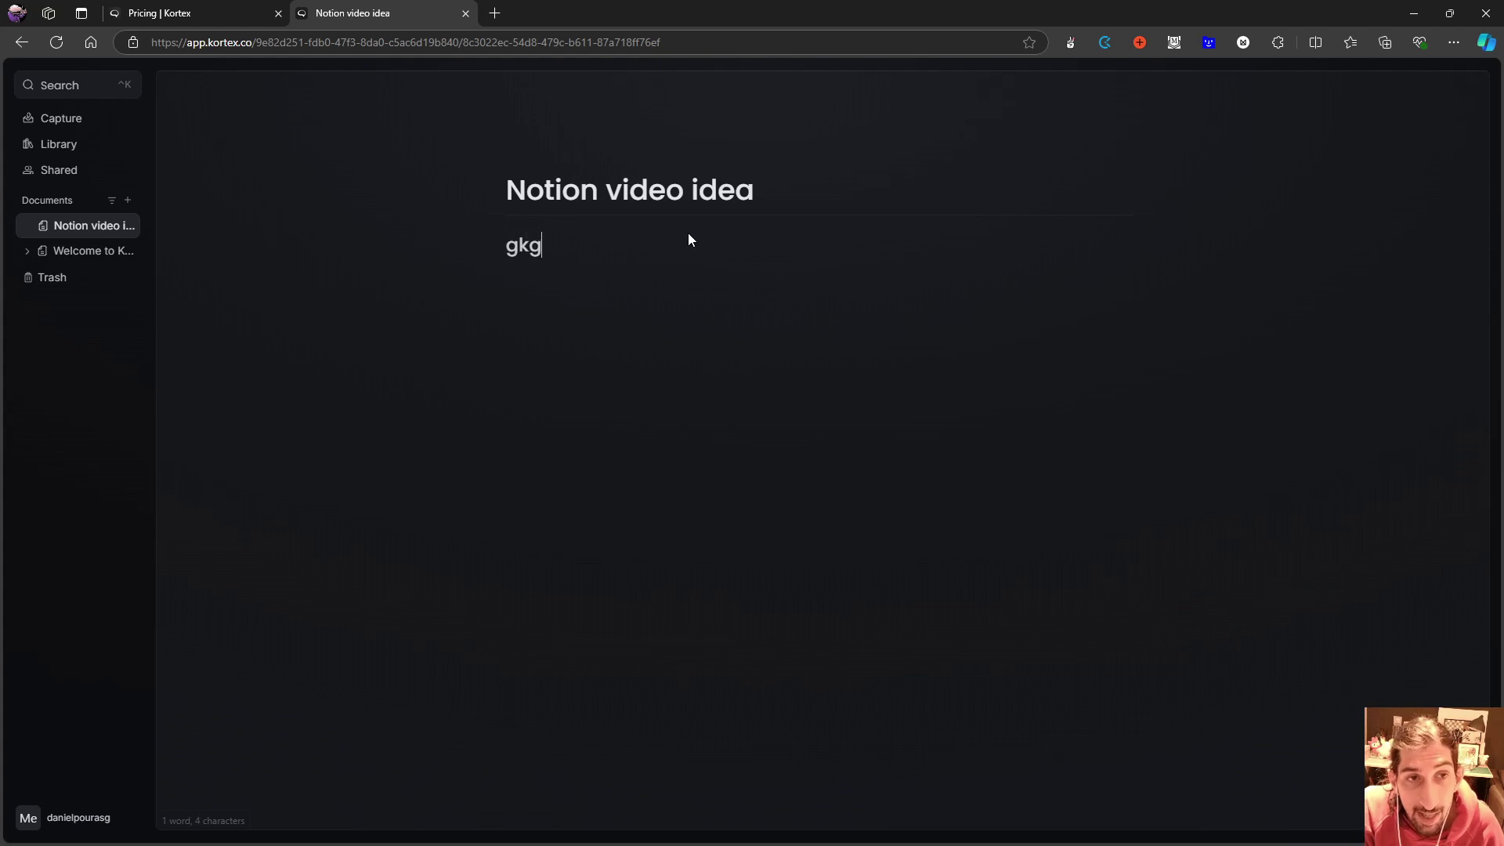
{"action": "key", "text": "BackSpace"}
{"action": "key", "text": "BackSpace"}
{"action": "key", "text": "BackSpace"}
{"action": "key", "text": "Up"}
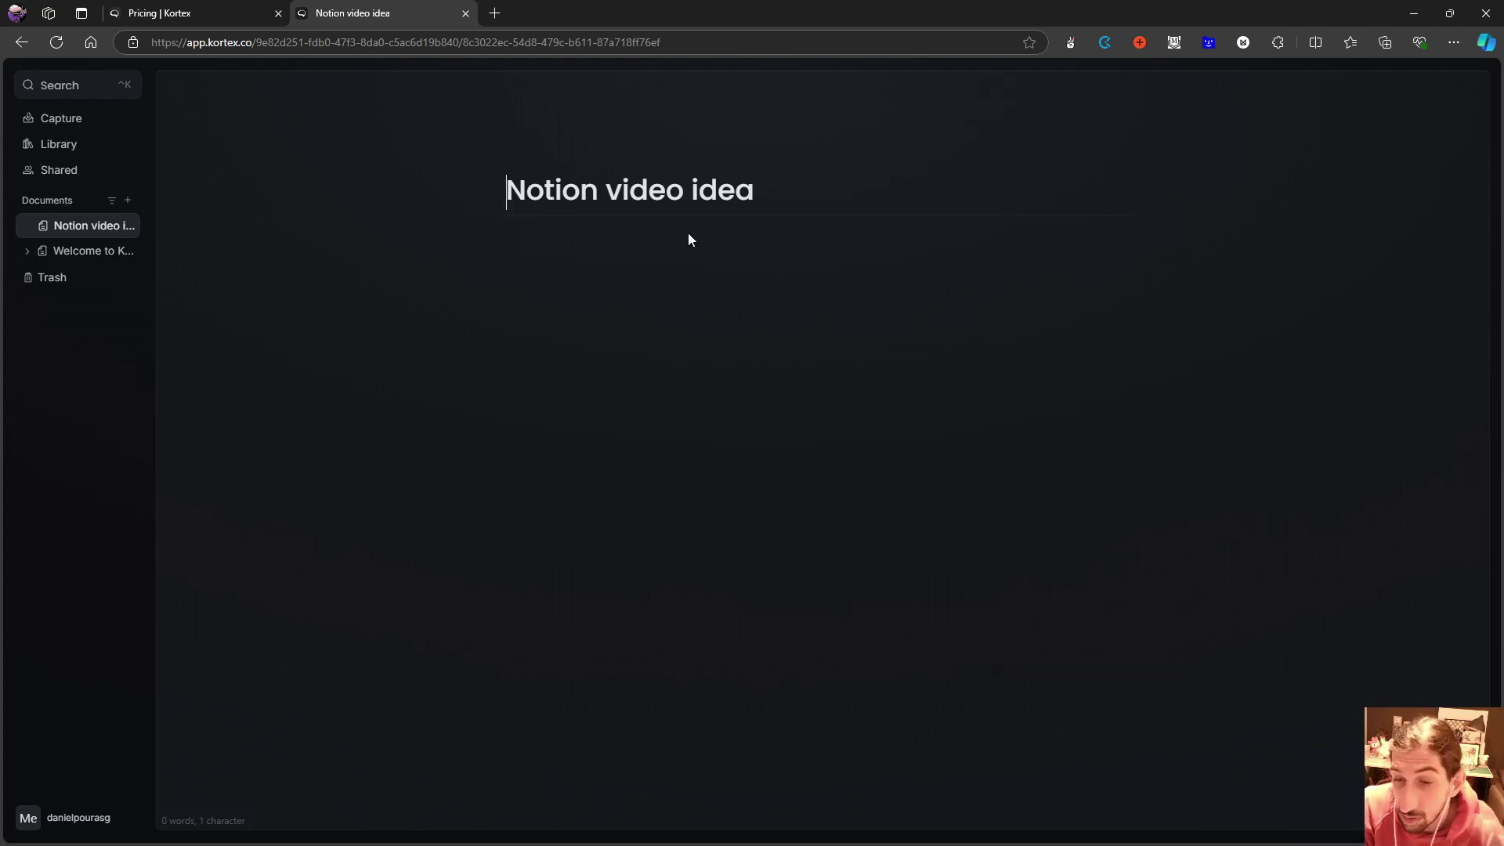
Step: Try a double-bracket link to the document "I'm A Connection, Click Me" in the body, delete it, and reopen the link suggestions
{"action": "key", "text": "Down"}
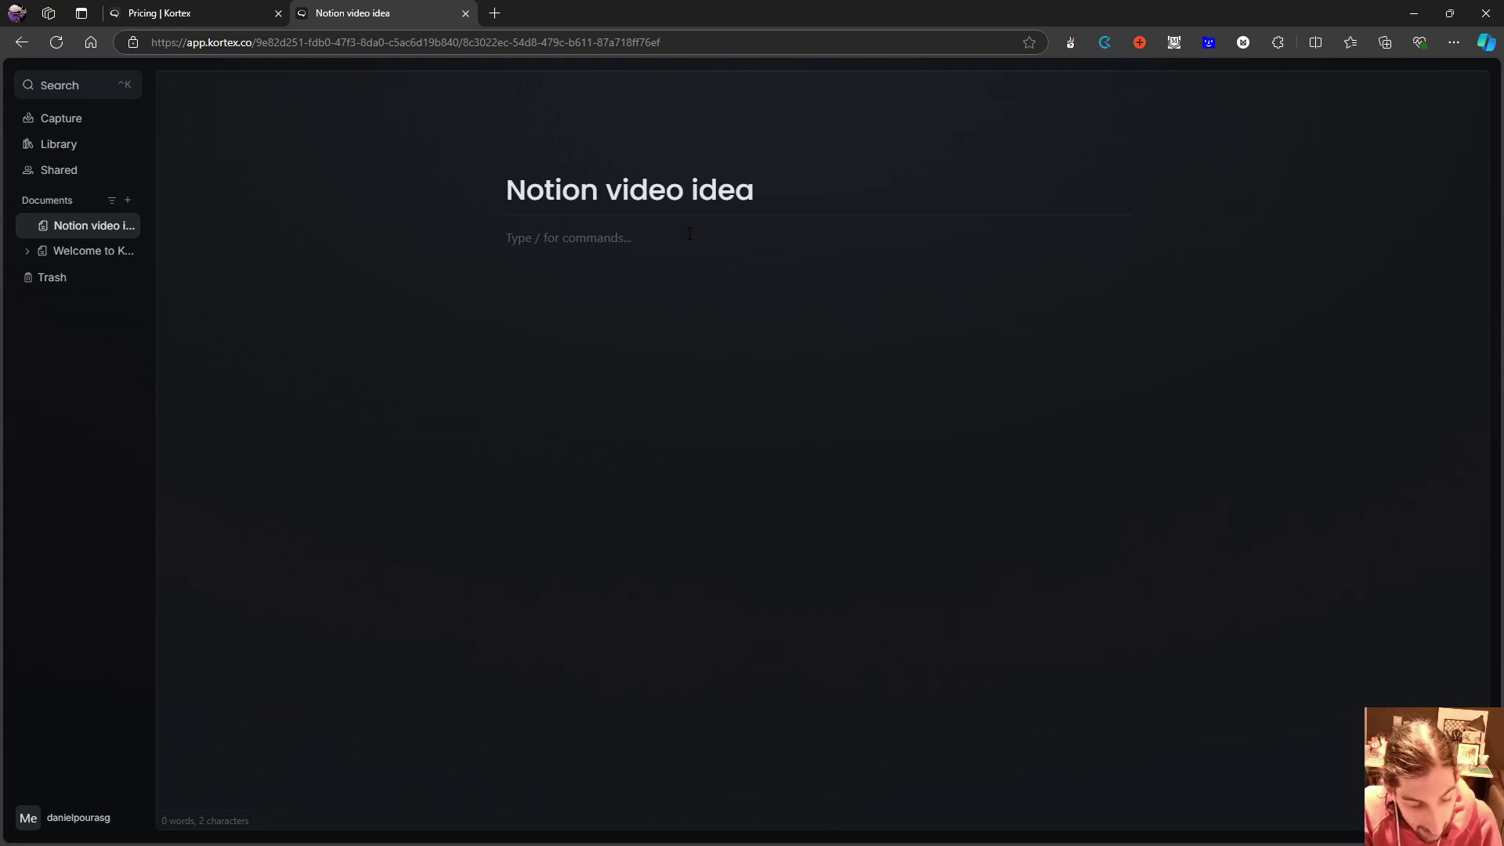
{"action": "type", "text": "[["}
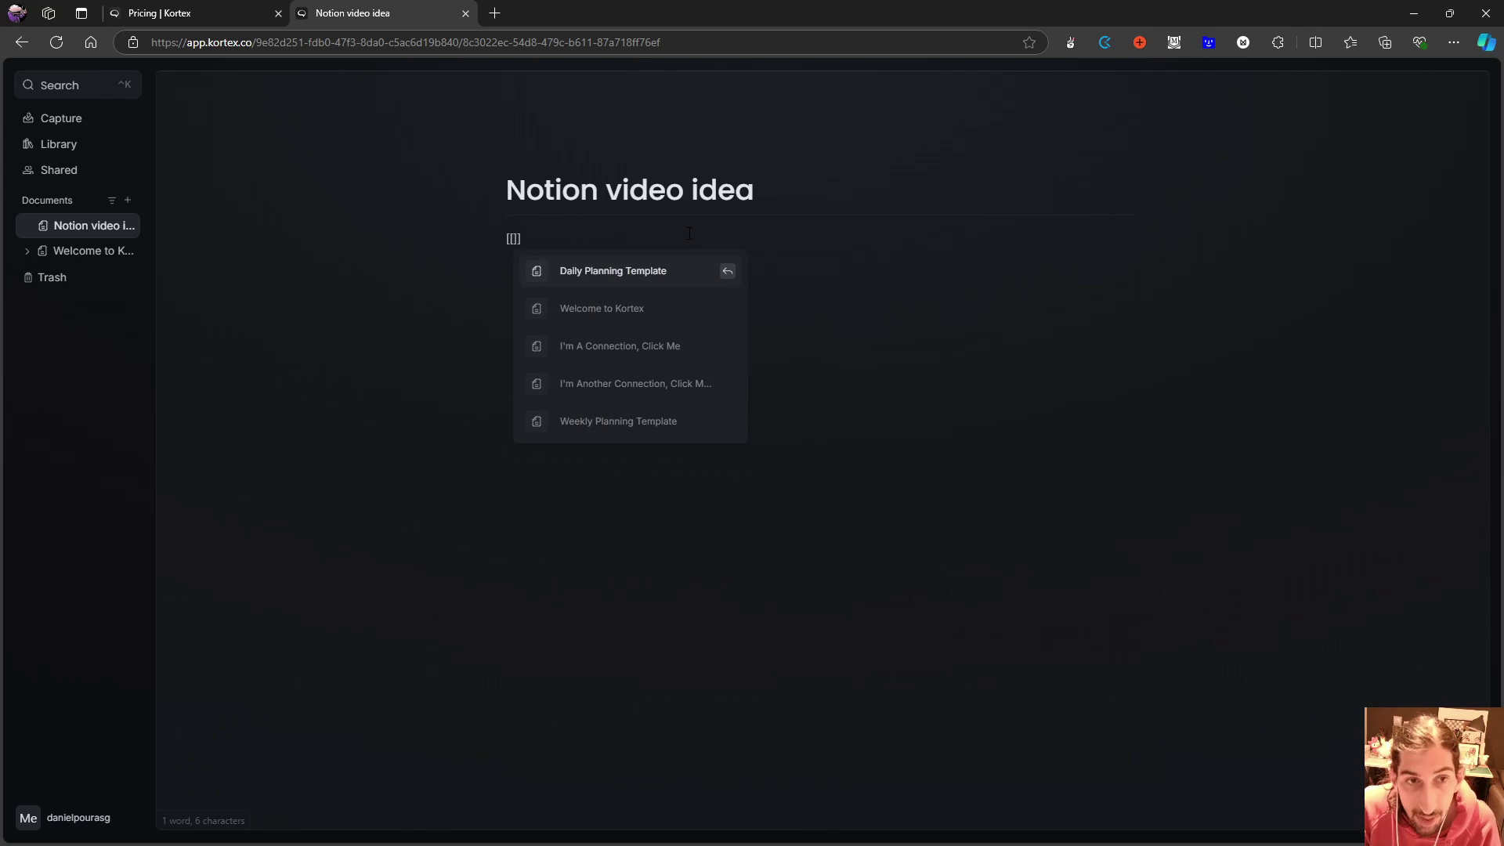
{"action": "key", "text": "Down"}
{"action": "key", "text": "Down"}
{"action": "key", "text": "Return"}
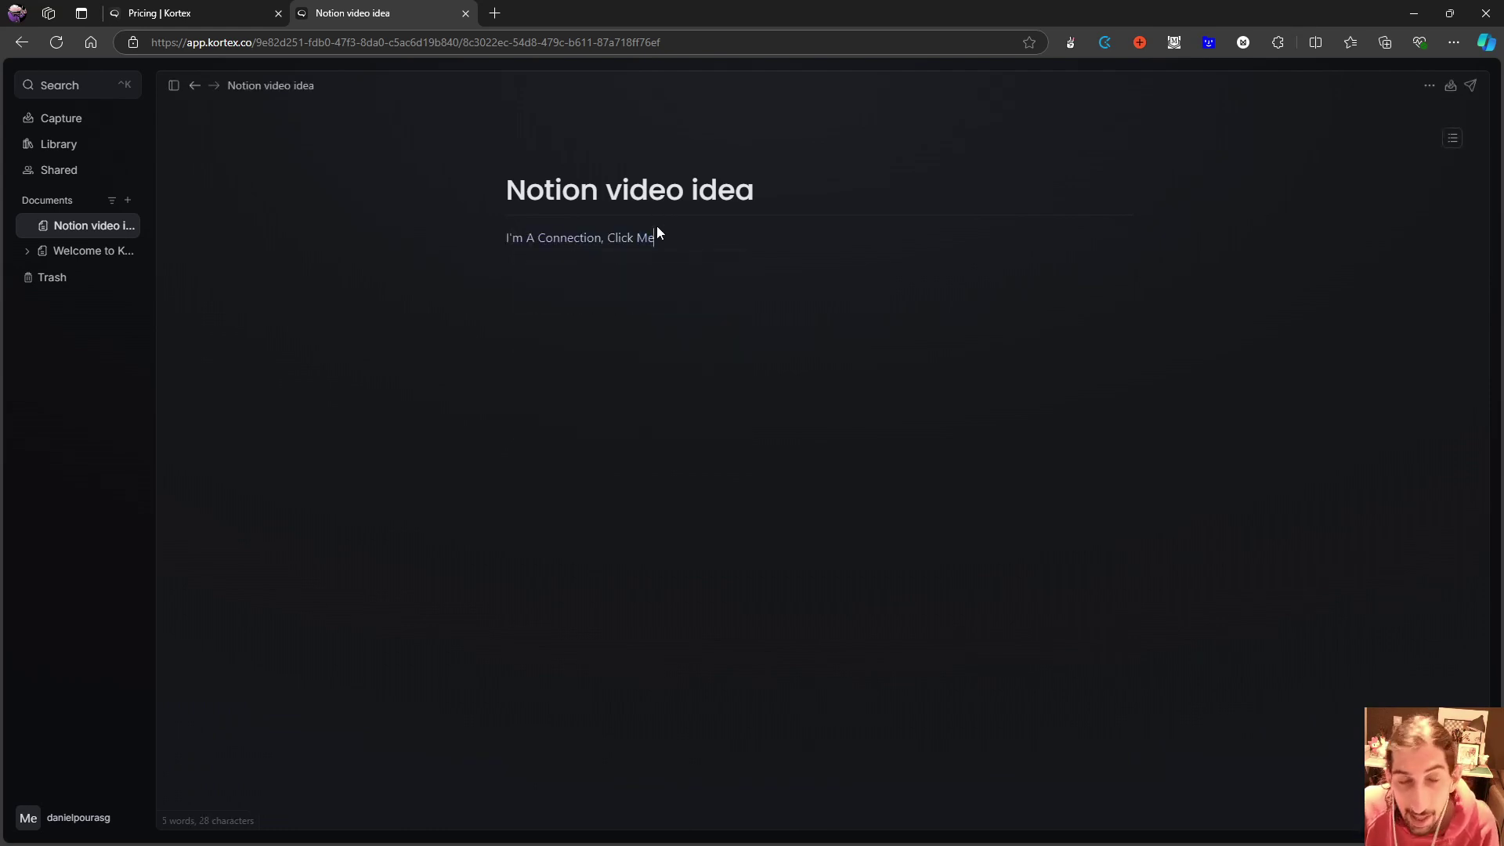
{"action": "key", "text": "BackSpace"}
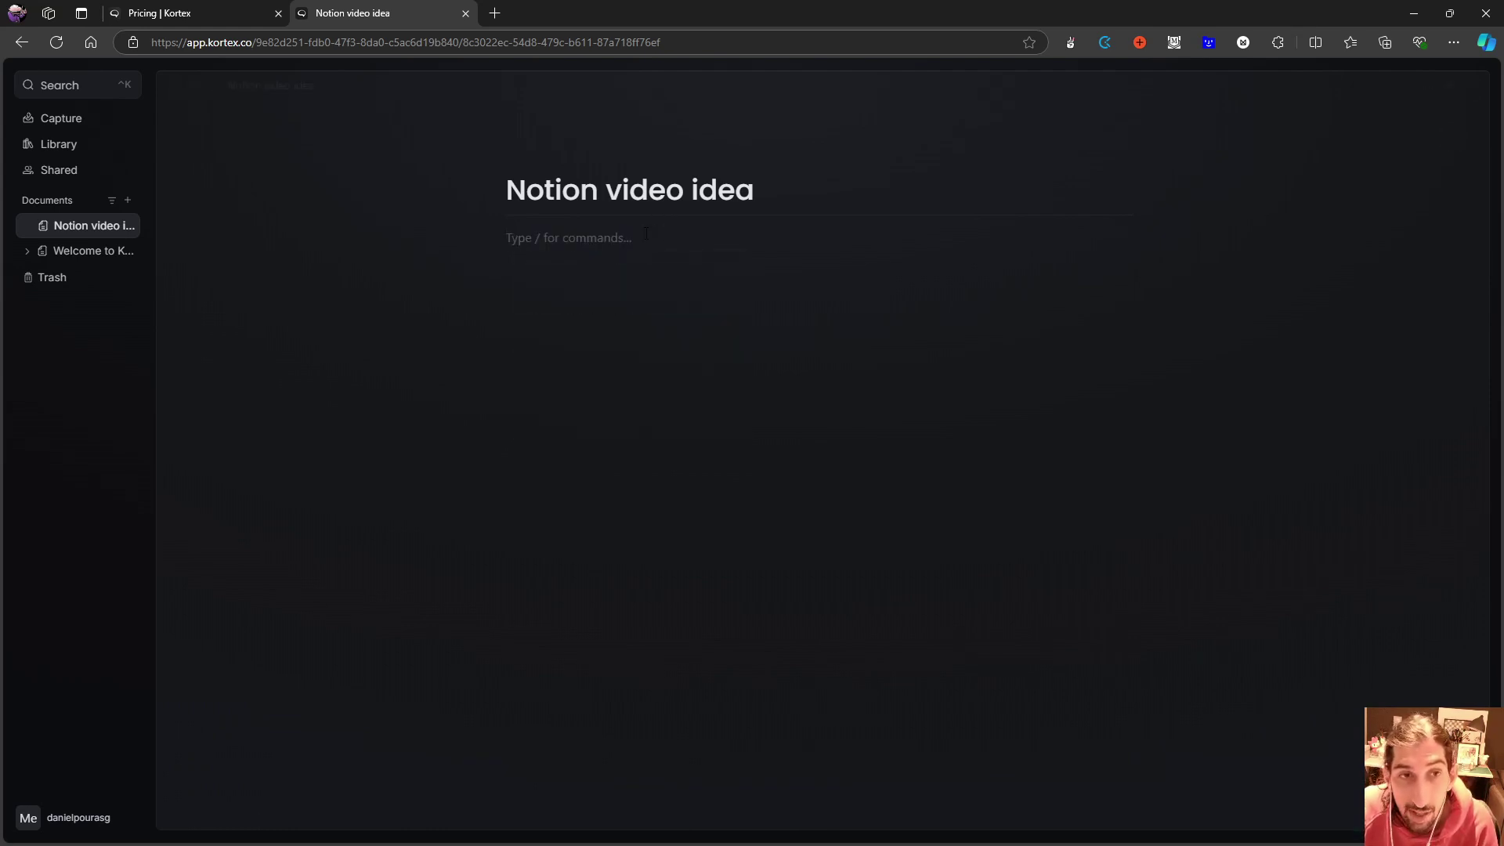
{"action": "key", "text": "BackSpace"}
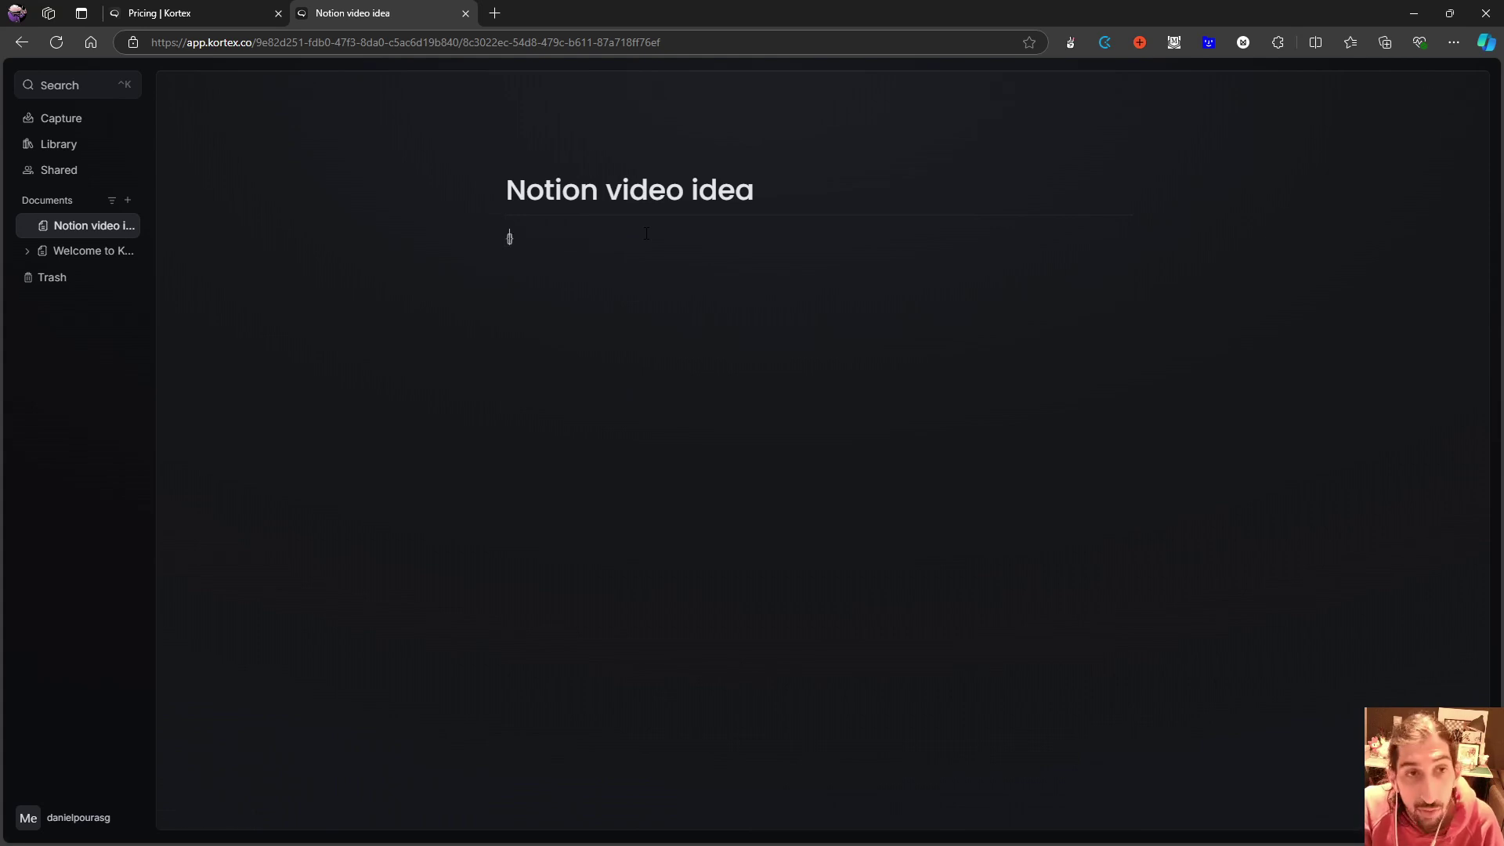
{"action": "key", "text": "BackSpace"}
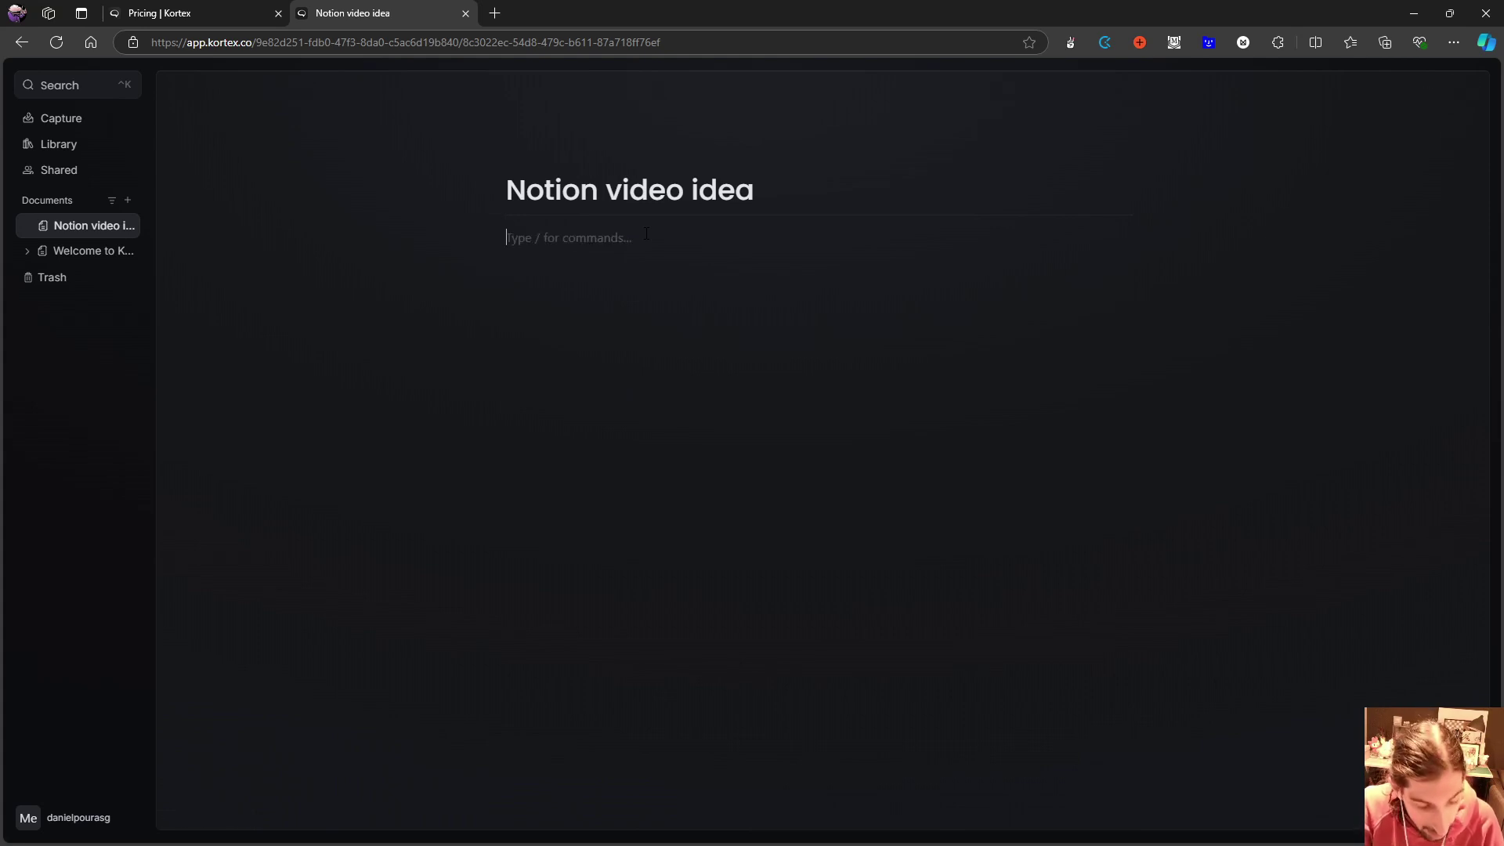
{"action": "type", "text": "@"}
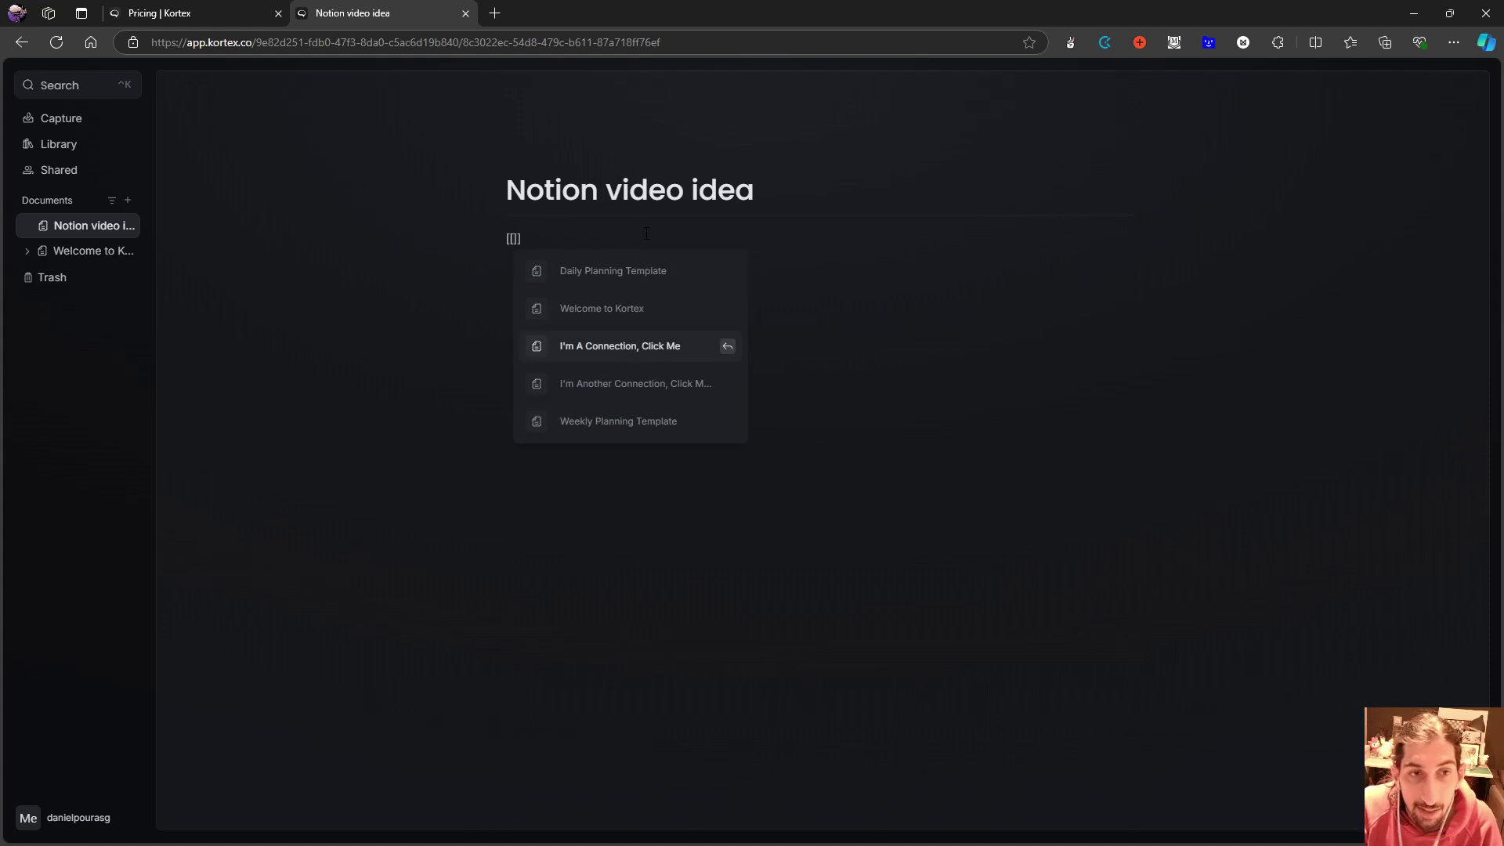
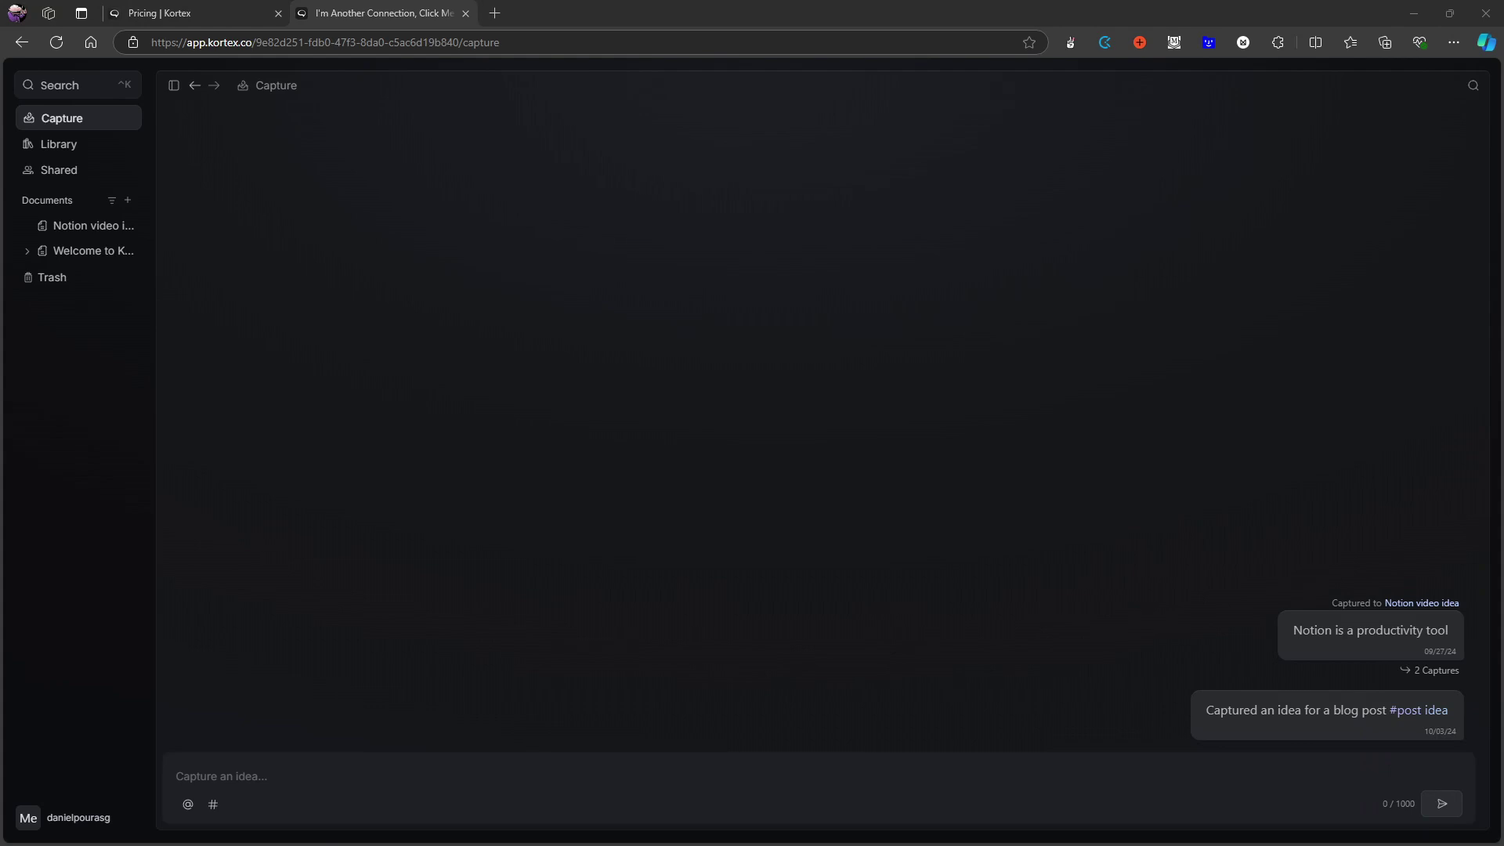
Step: Capture "Test idea" with the #resources tag and send it to the Notion video idea document
{"action": "left_click", "coordinate": [350, 776]}
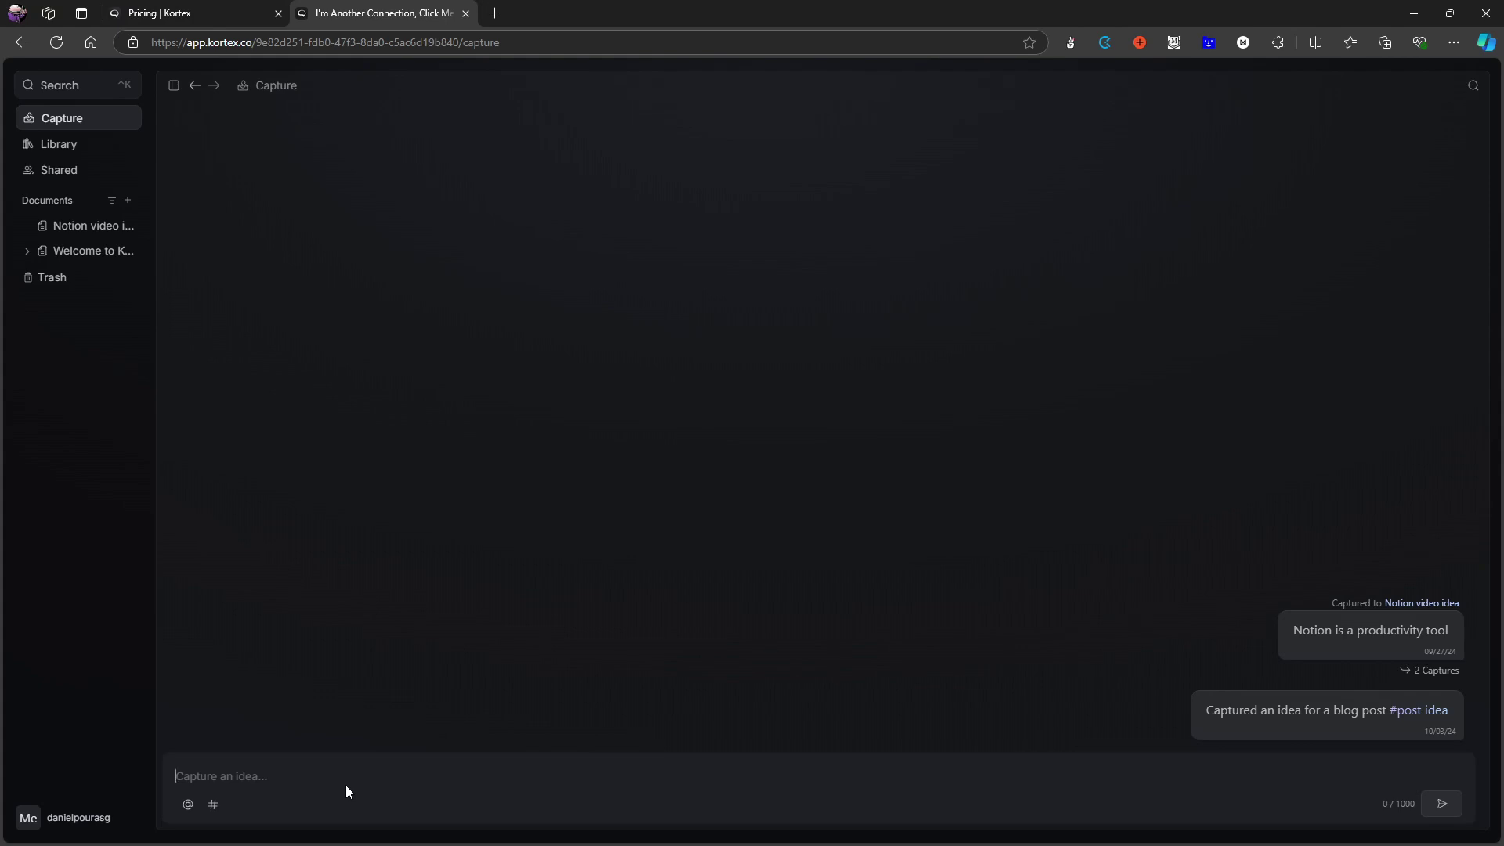
{"action": "type", "text": "Test idea #"}
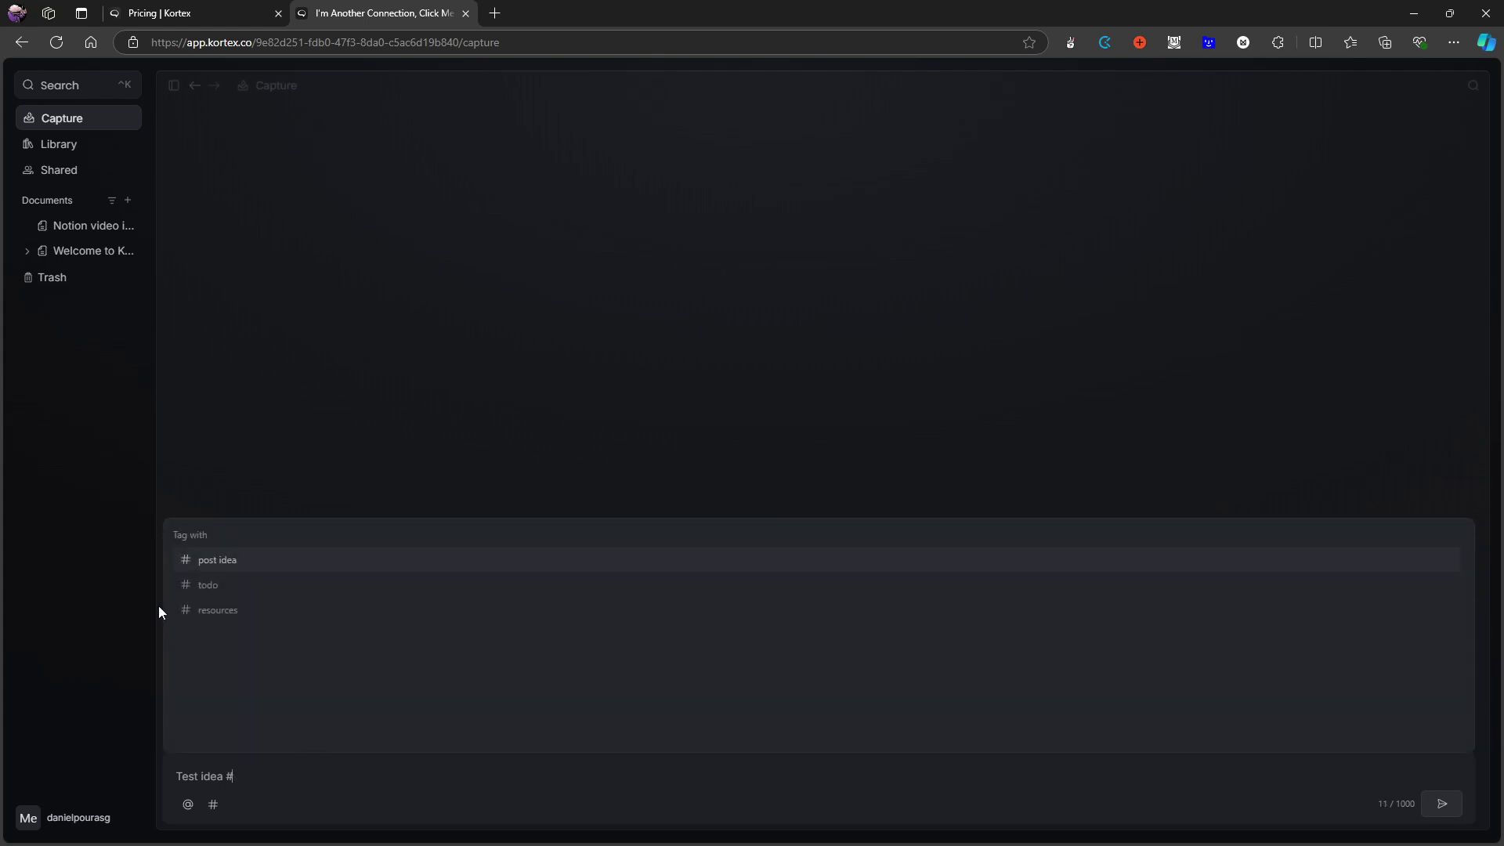
{"action": "left_click", "coordinate": [232, 609]}
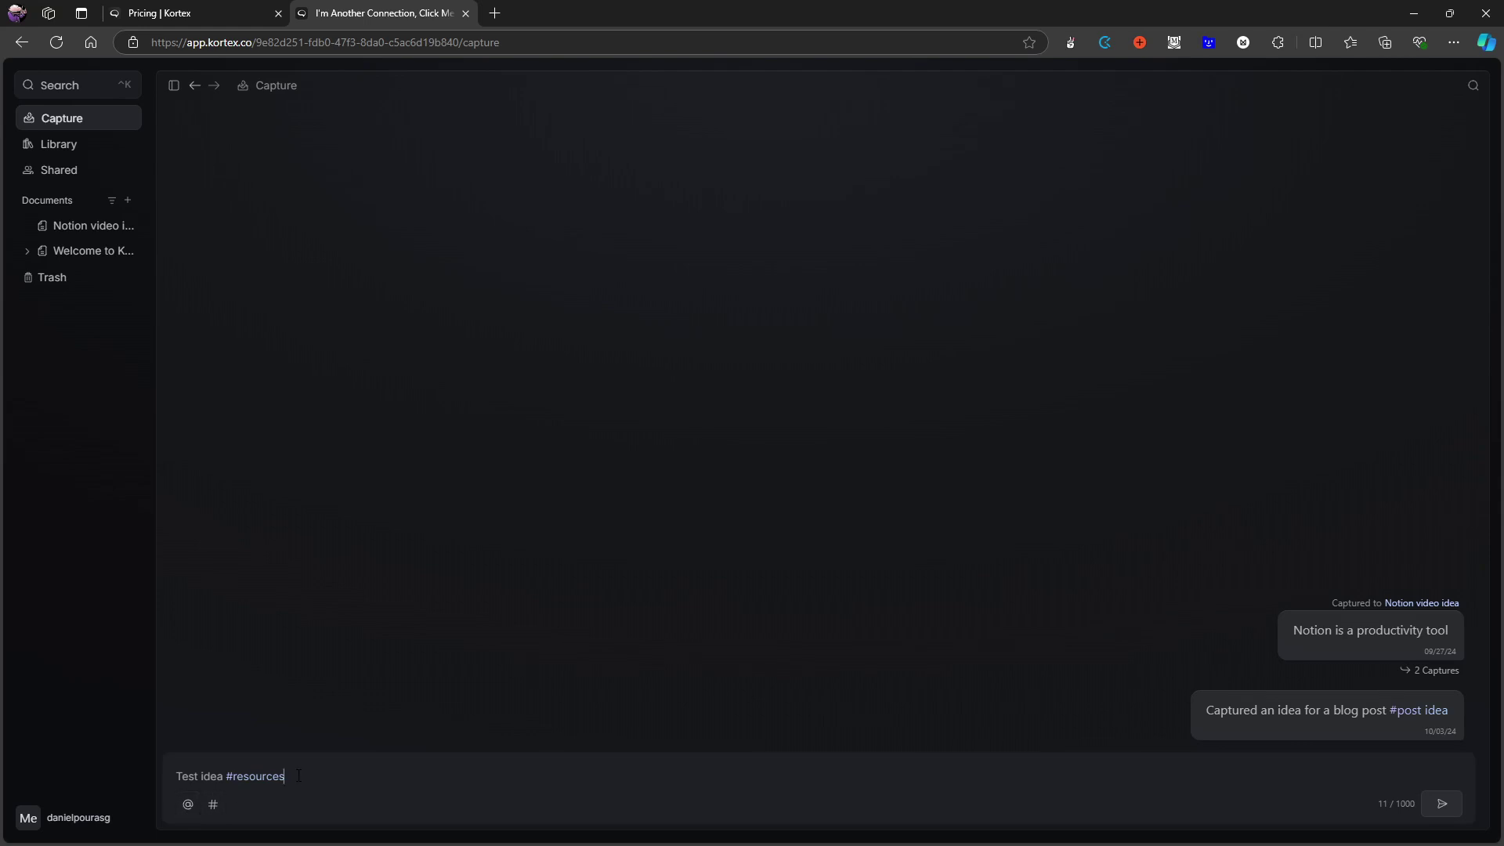
{"action": "left_click", "coordinate": [188, 805]}
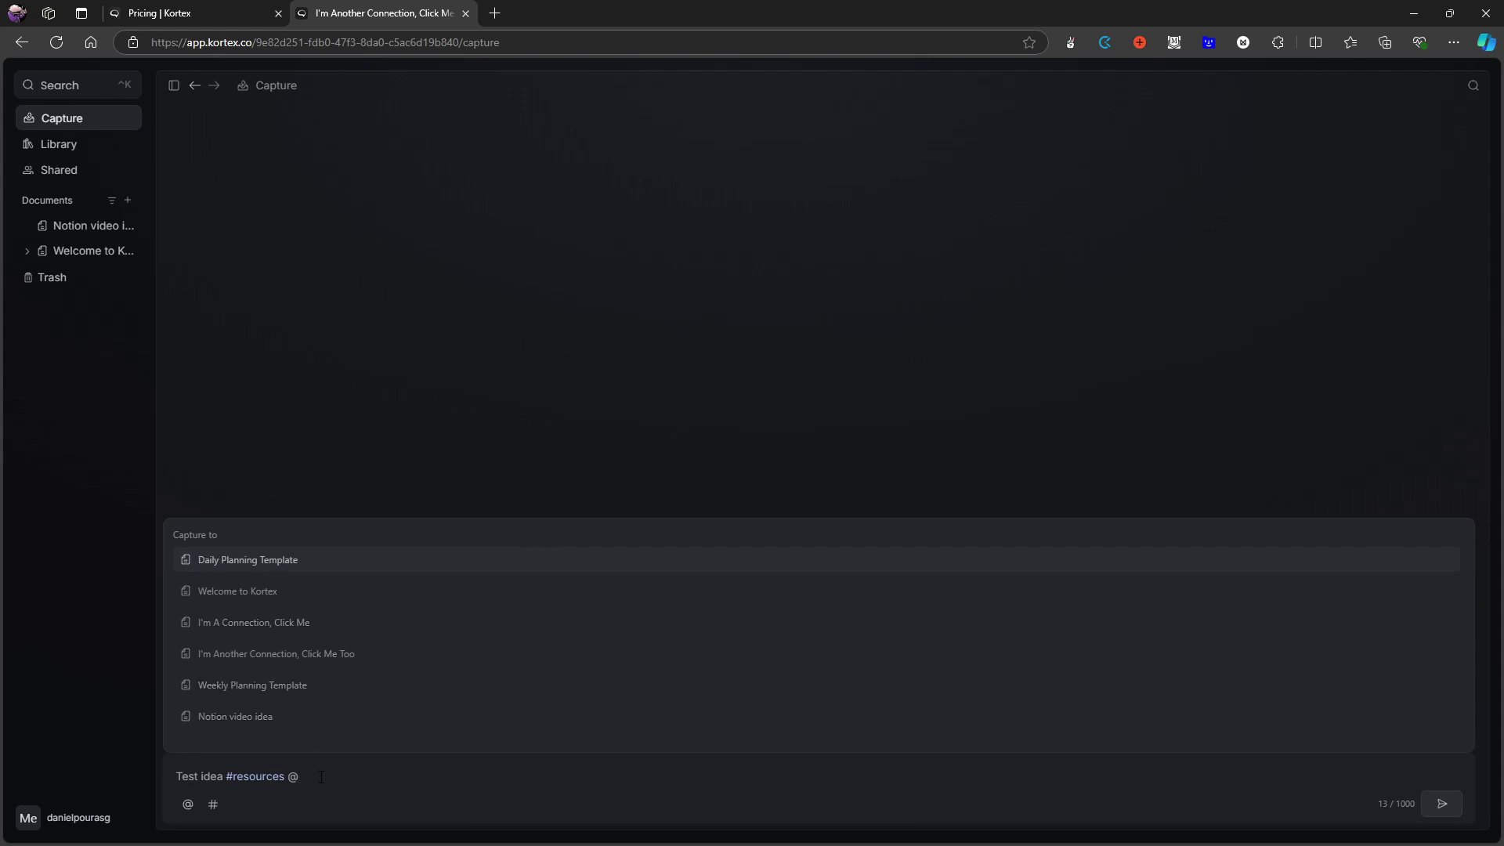
{"action": "left_click", "coordinate": [251, 717]}
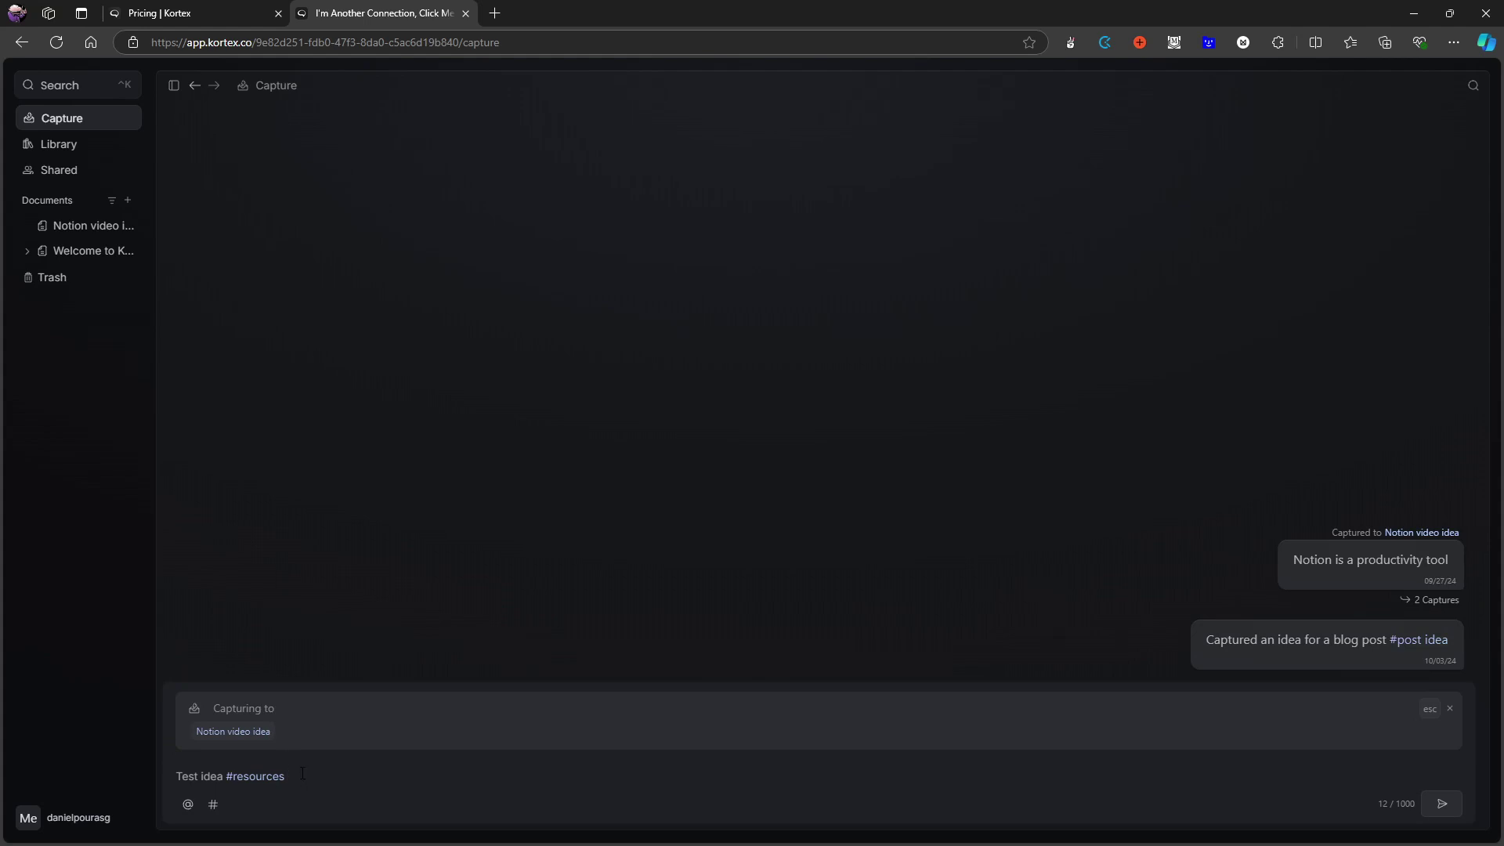
{"action": "key", "text": "Return"}
Step: Look up all captures tagged #resources from the new capture's tag, and return to the Capture page
{"action": "mouse_move", "coordinate": [1350, 644]}
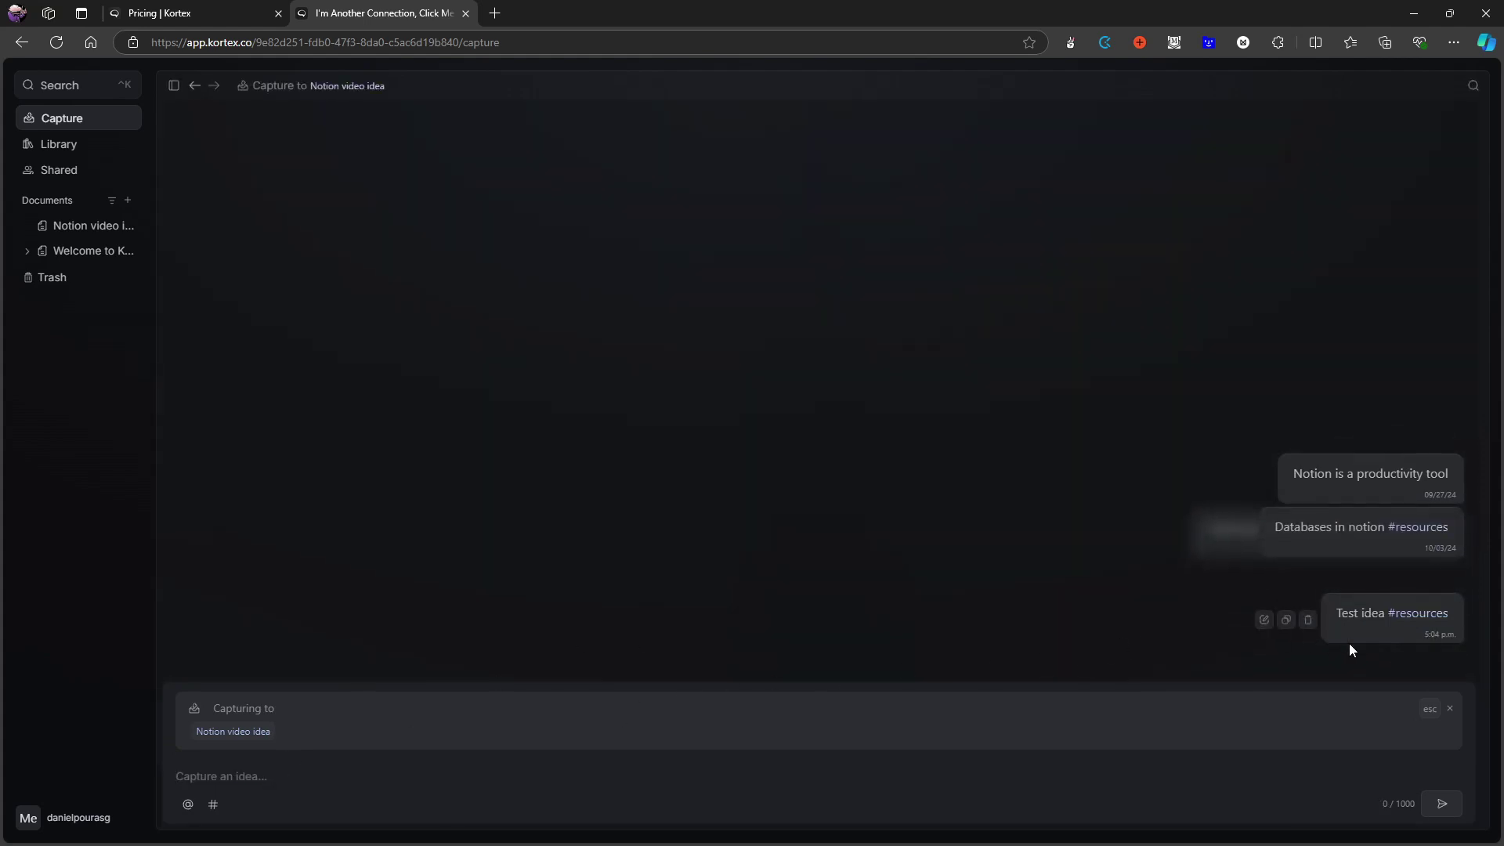
{"action": "left_click", "coordinate": [1430, 614]}
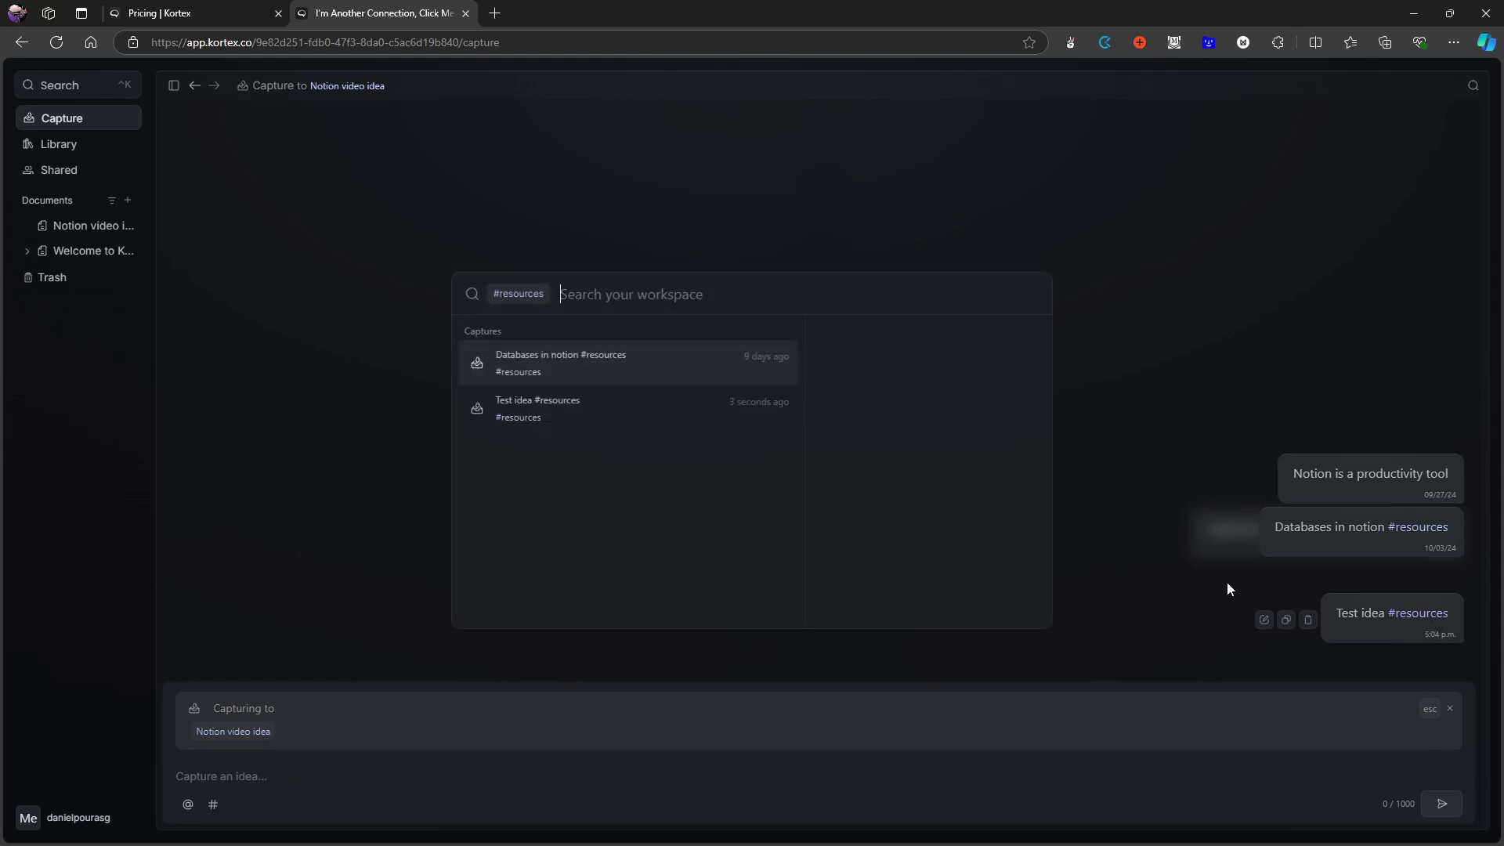
{"action": "left_click", "coordinate": [561, 238]}
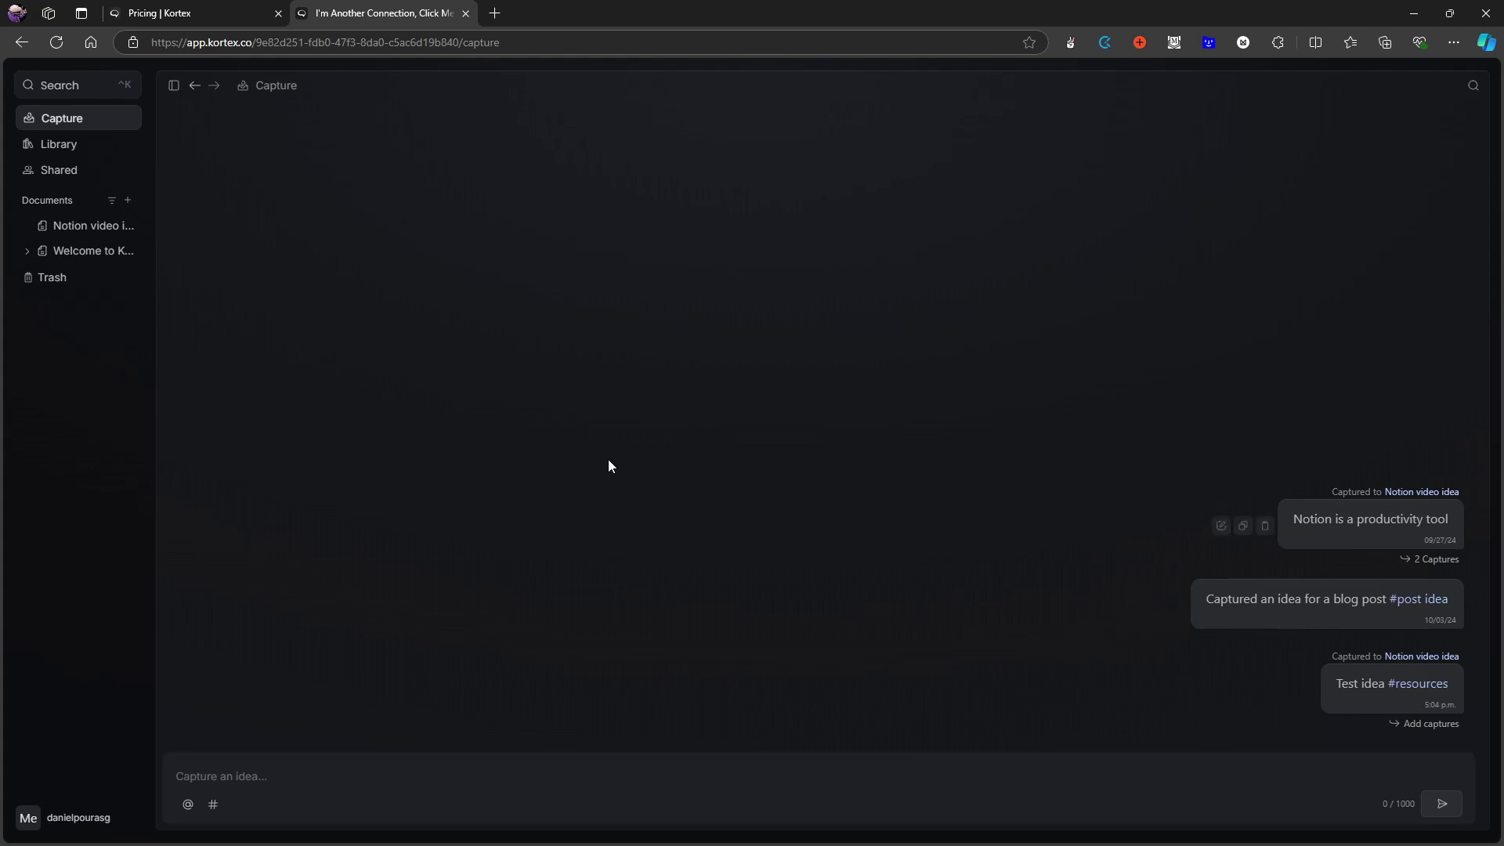
Step: Open the Notion video idea document, view its captures alongside the page, and close them again
{"action": "left_click", "coordinate": [62, 233]}
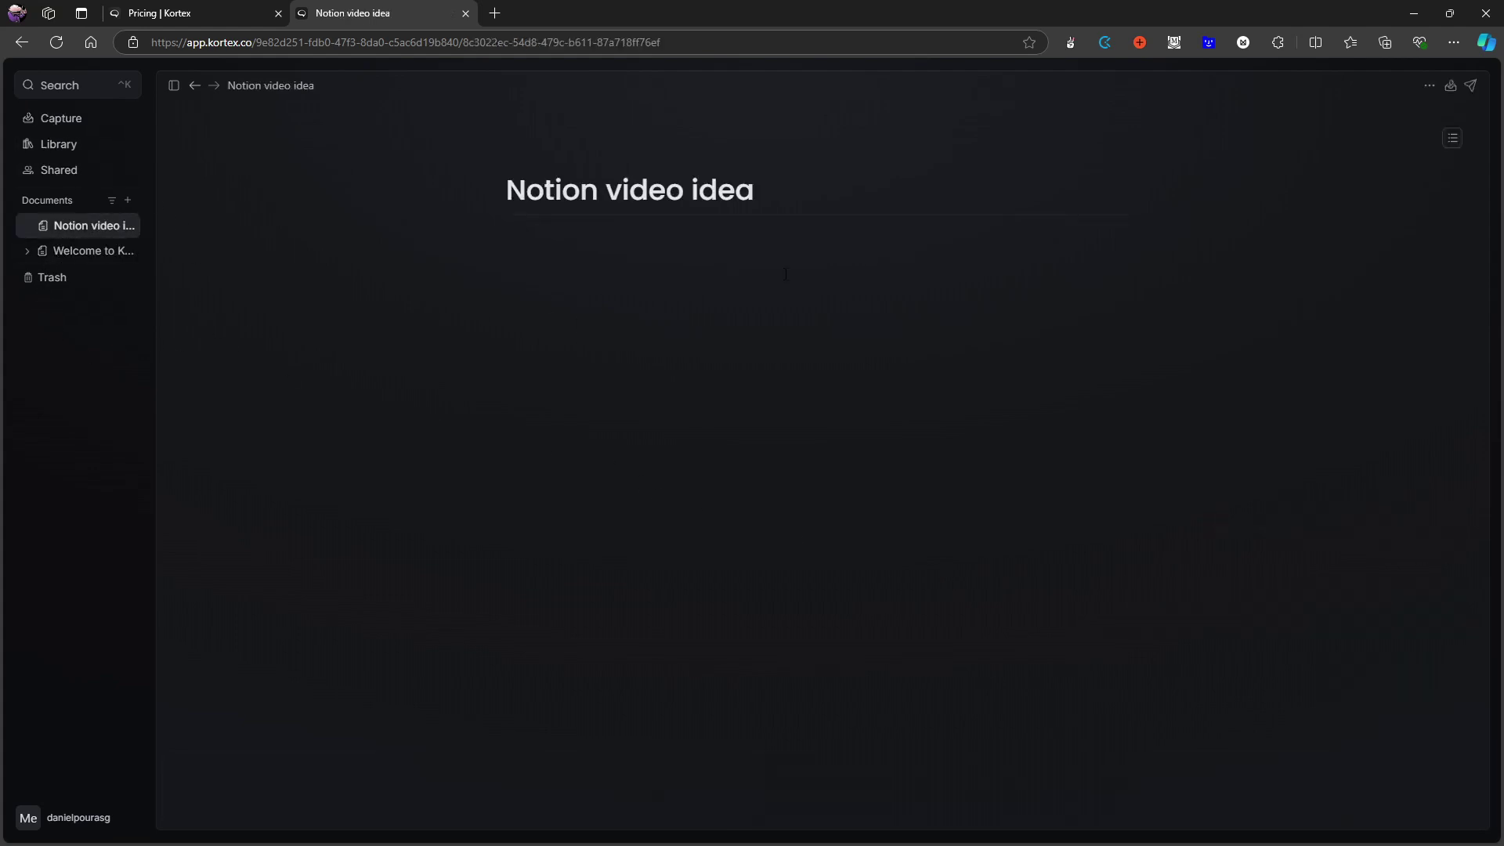
{"action": "left_click", "coordinate": [1451, 88]}
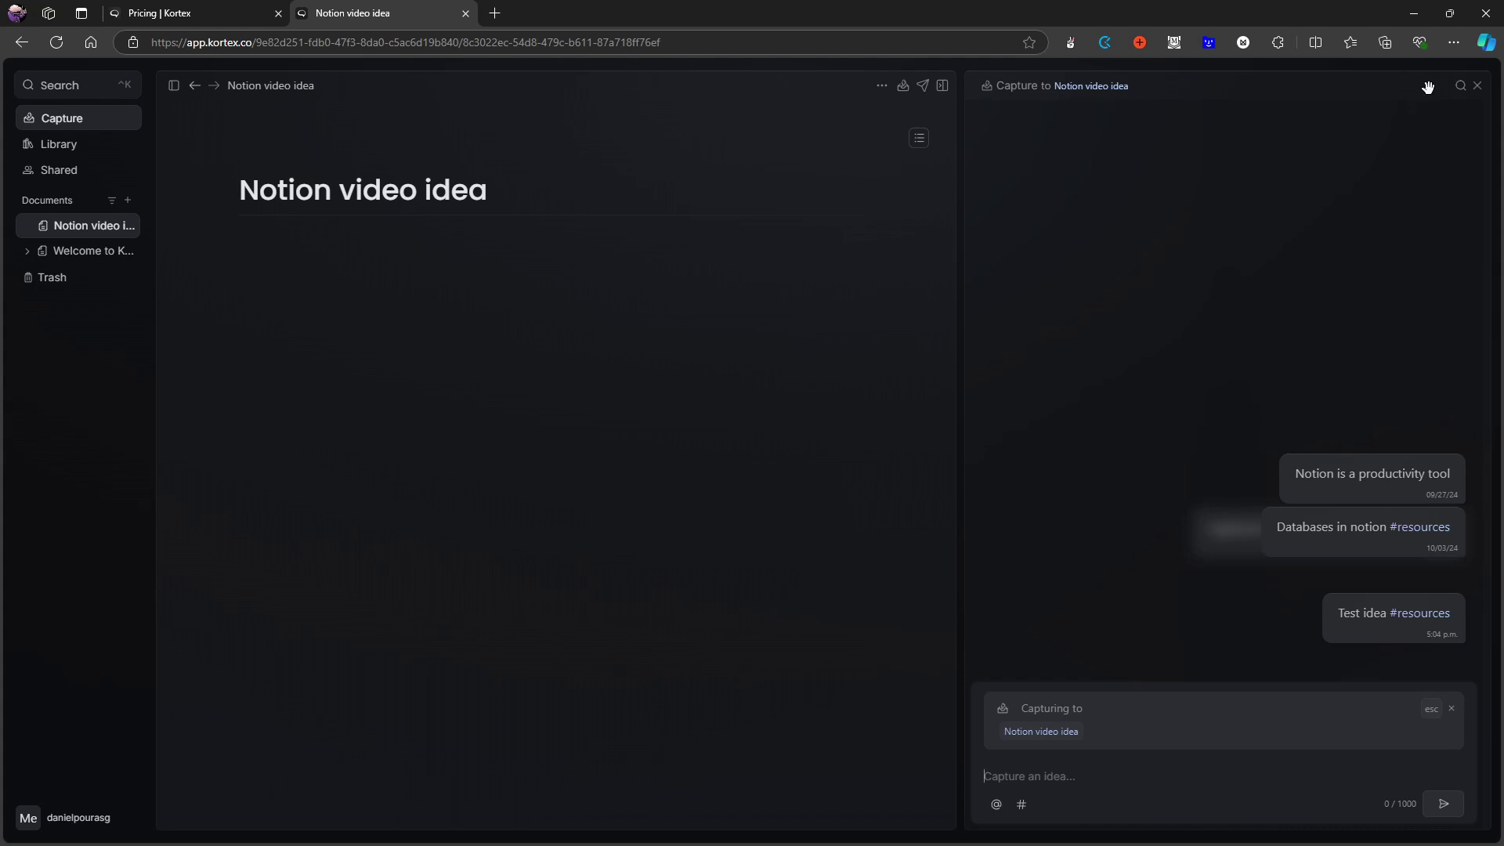
{"action": "left_click", "coordinate": [1477, 87]}
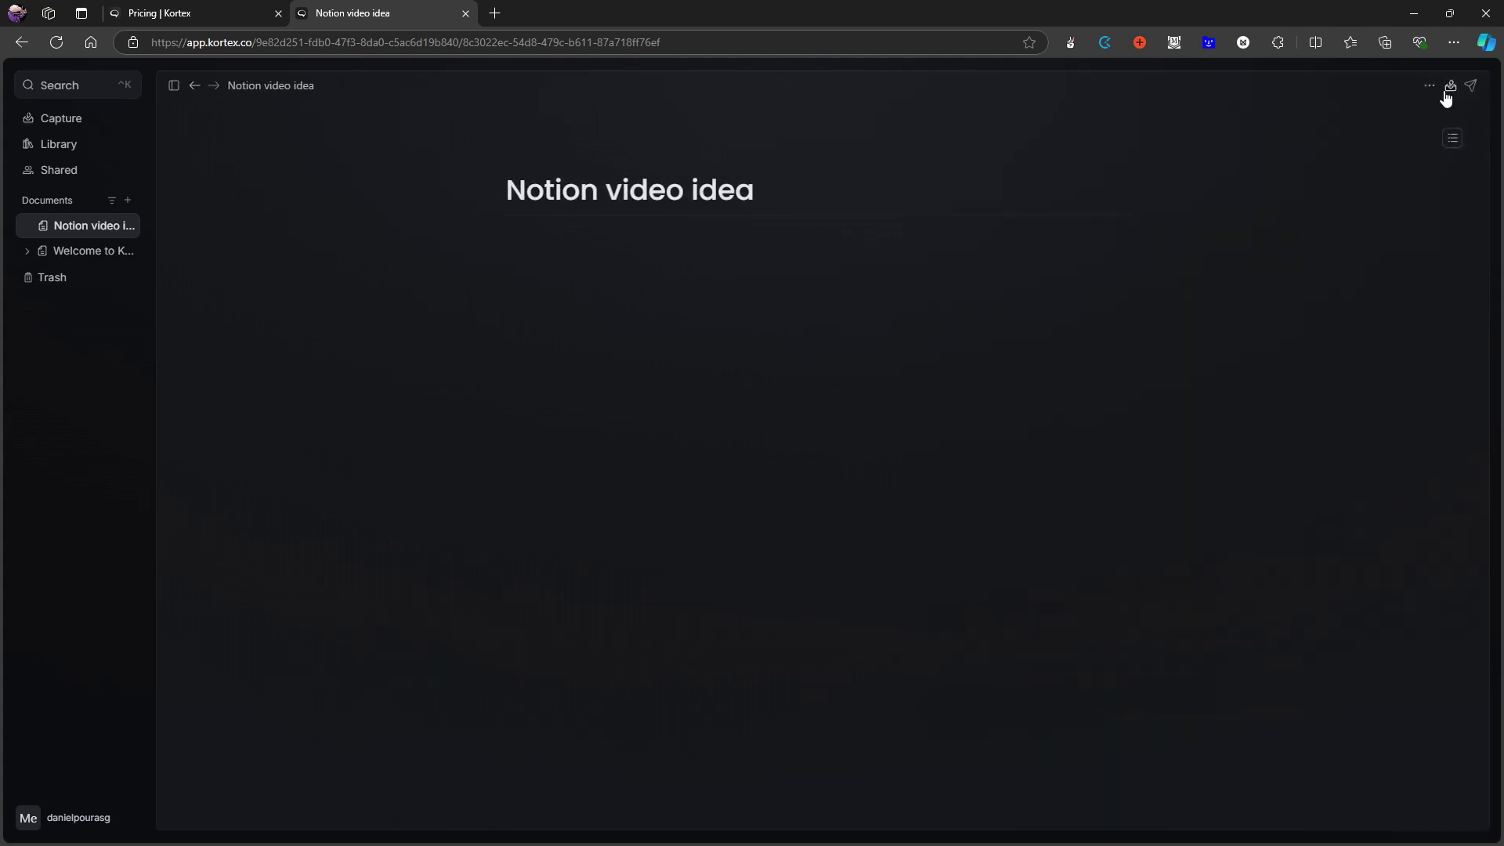
Step: Reopen the document's captures, try the filler text "gfekfe" as a new capture, erase it, and close the captures
{"action": "left_click", "coordinate": [1447, 86]}
{"action": "type", "text": "gfekfe"}
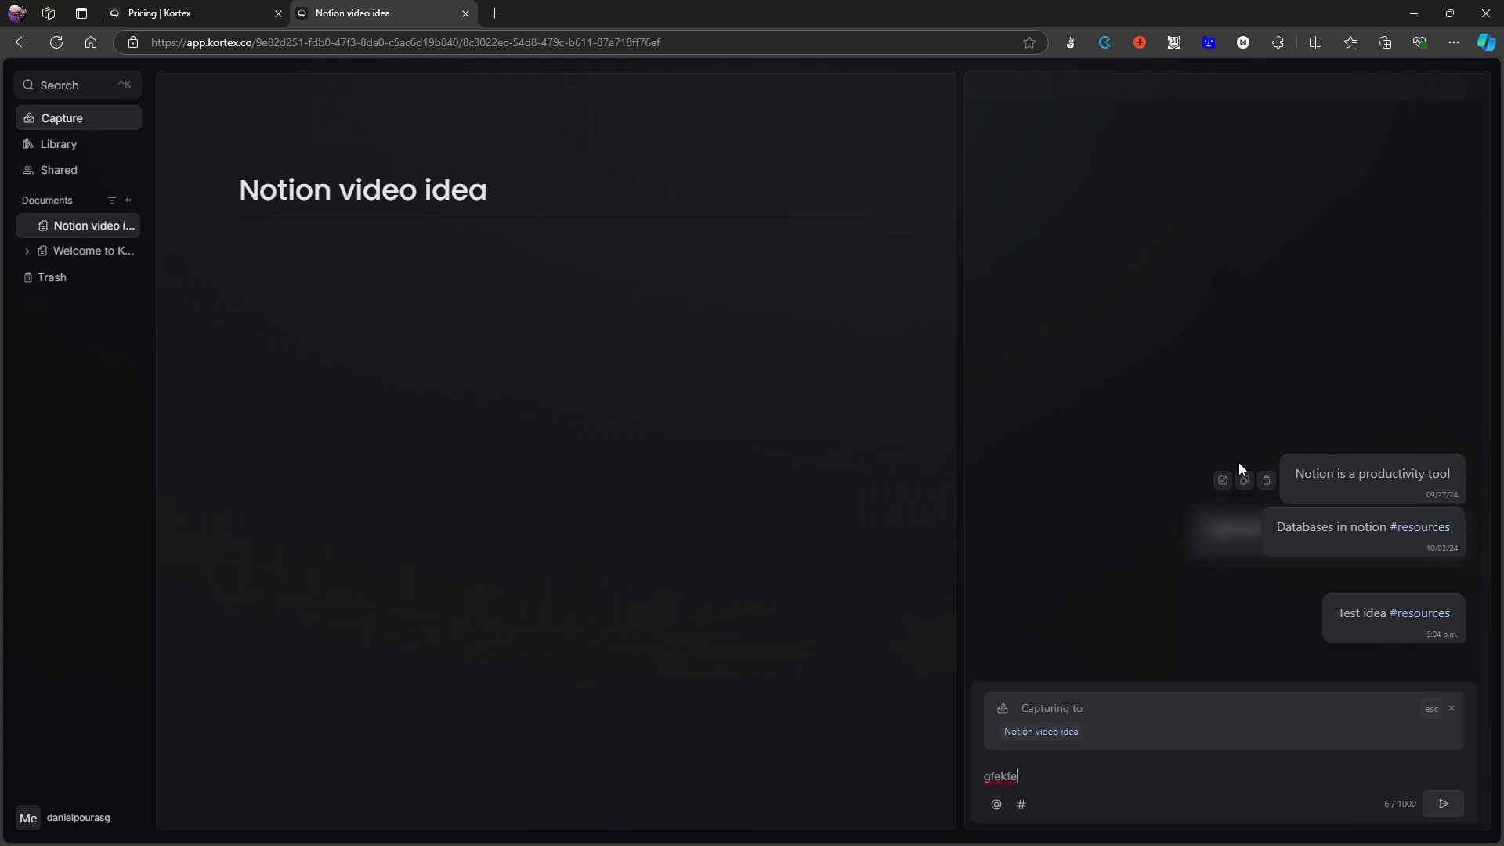
{"action": "key", "text": "BackSpace"}
{"action": "key", "text": "BackSpace"}
{"action": "key", "text": "BackSpace"}
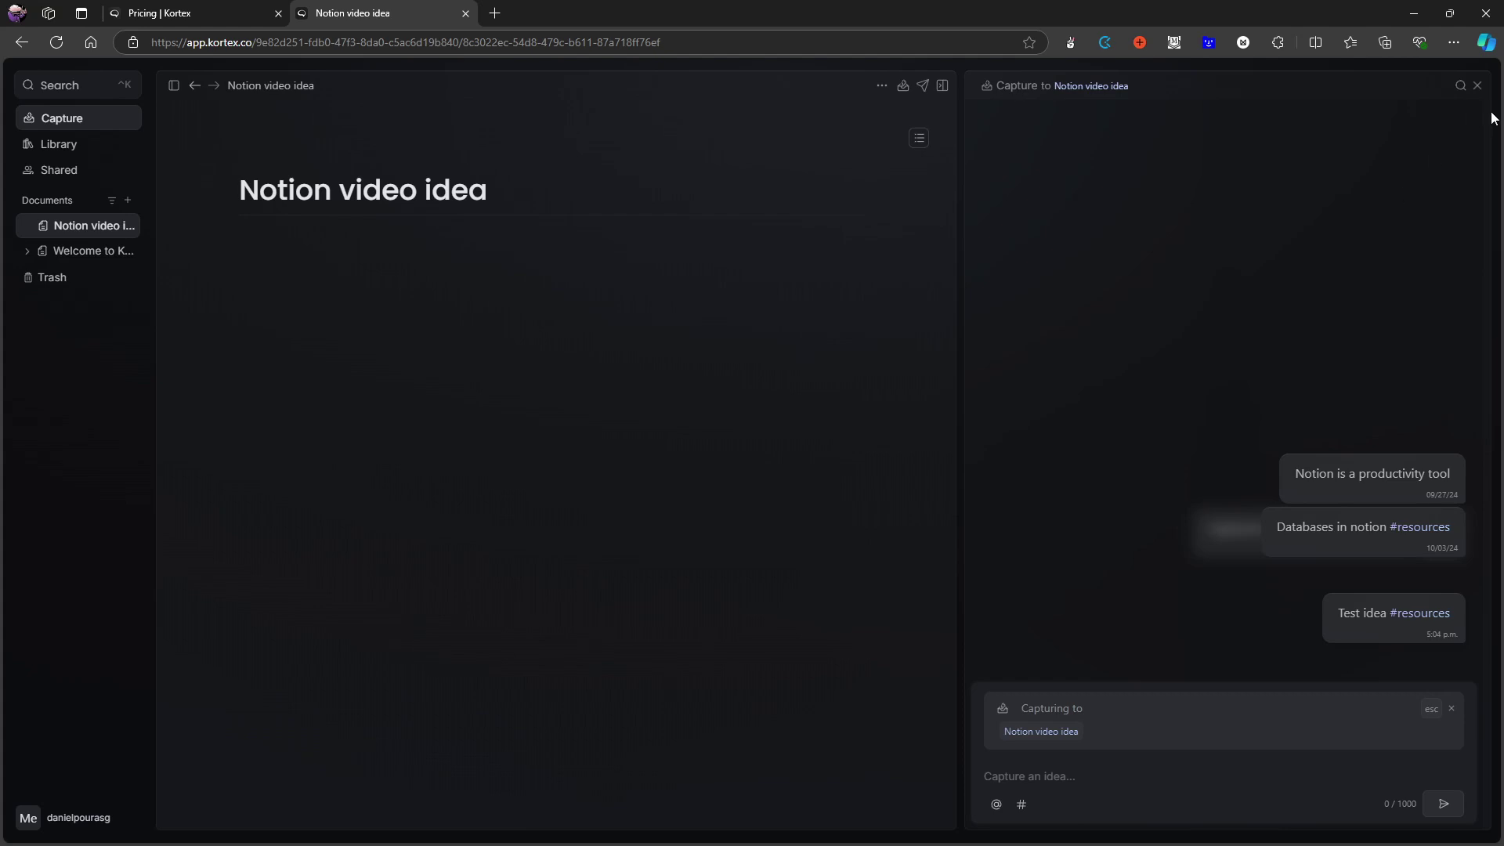
{"action": "left_click", "coordinate": [1479, 86]}
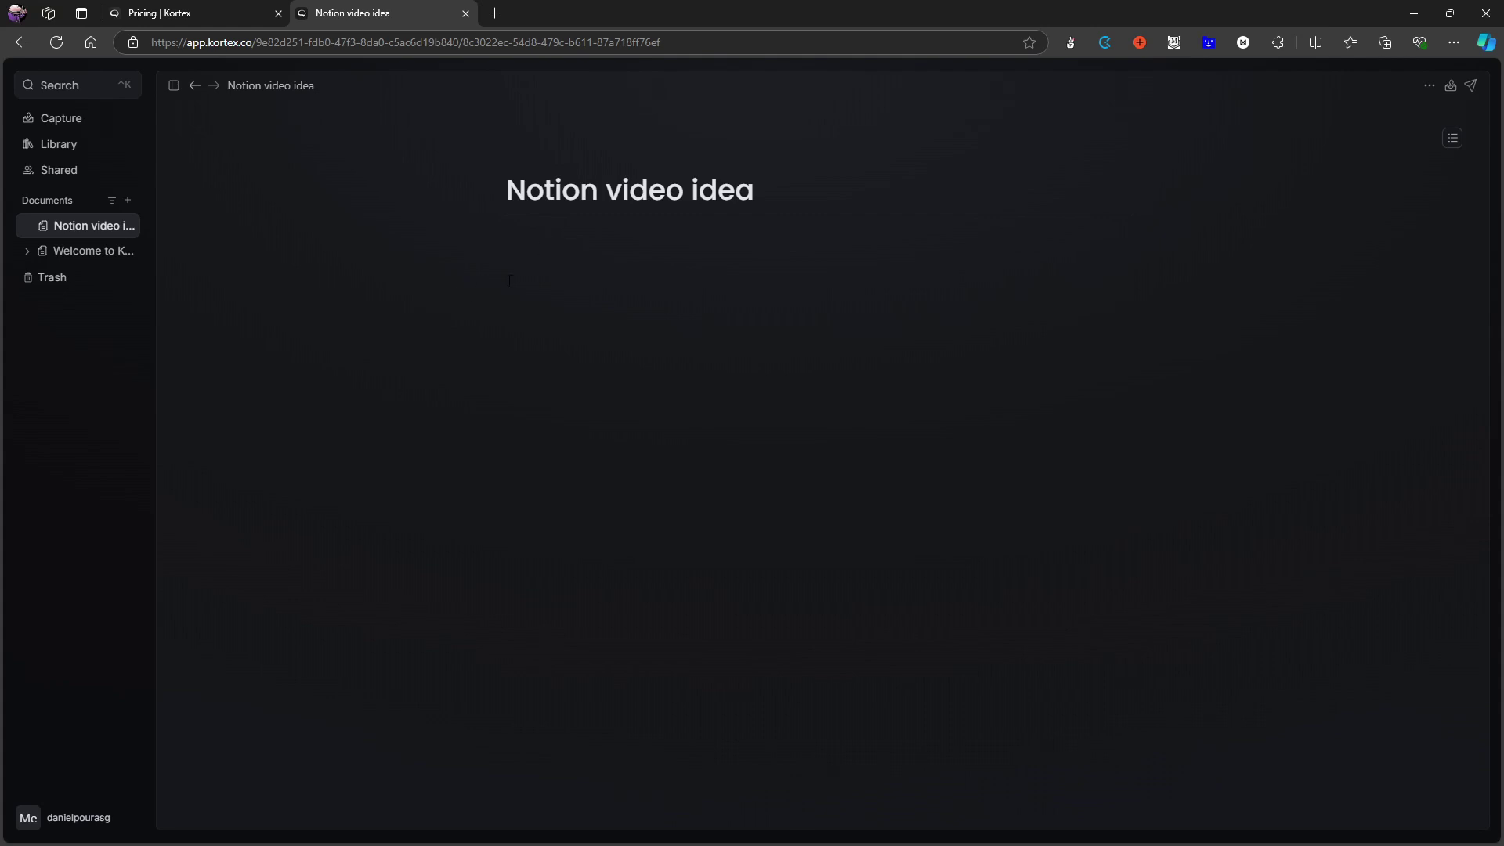
{"action": "left_click", "coordinate": [548, 233]}
{"action": "type", "text": "/"}
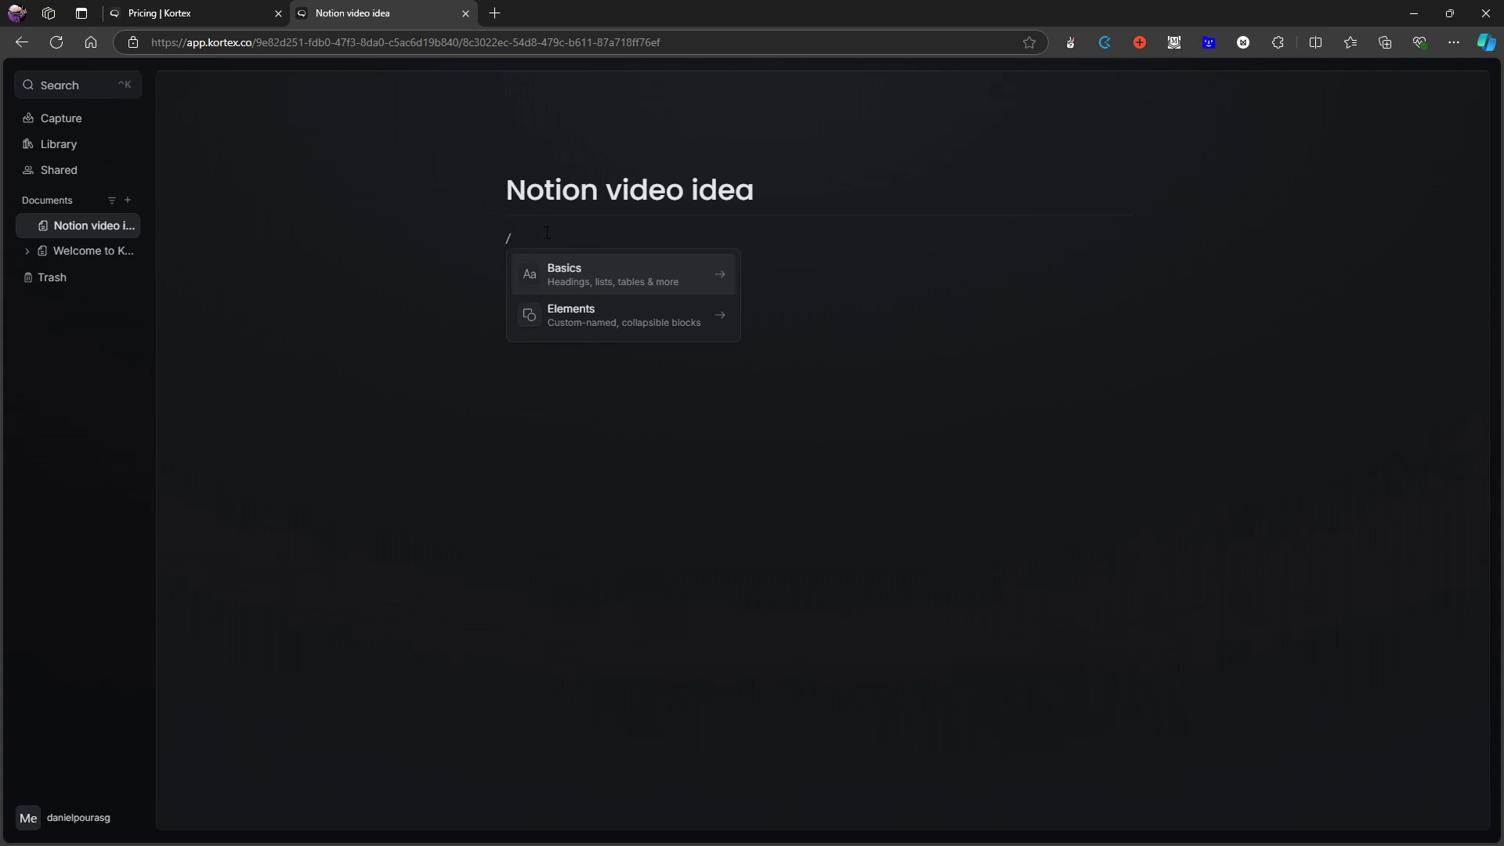
{"action": "left_click", "coordinate": [640, 321]}
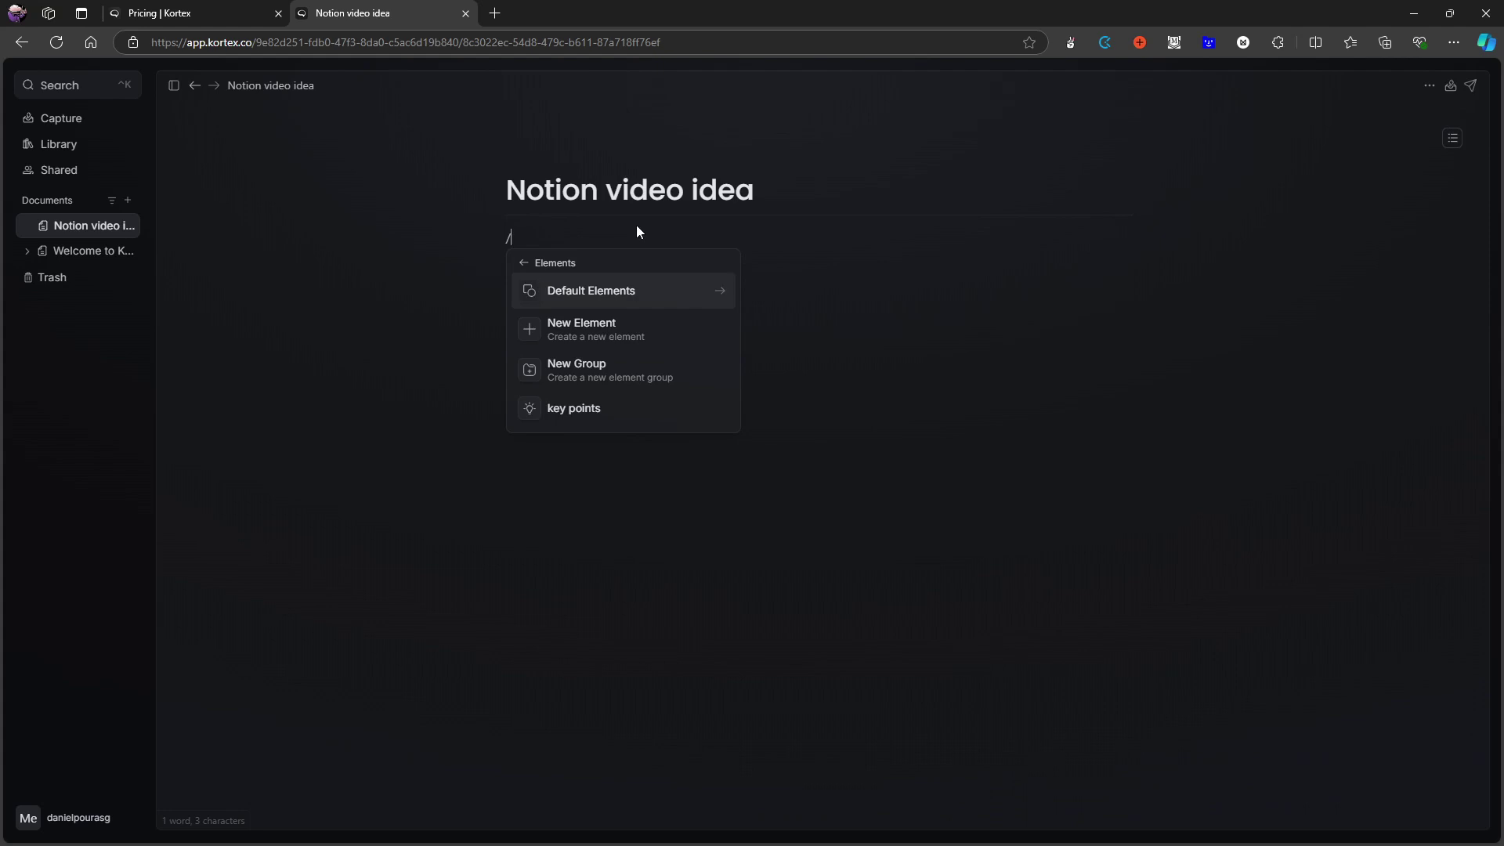
{"action": "key", "text": "Return"}
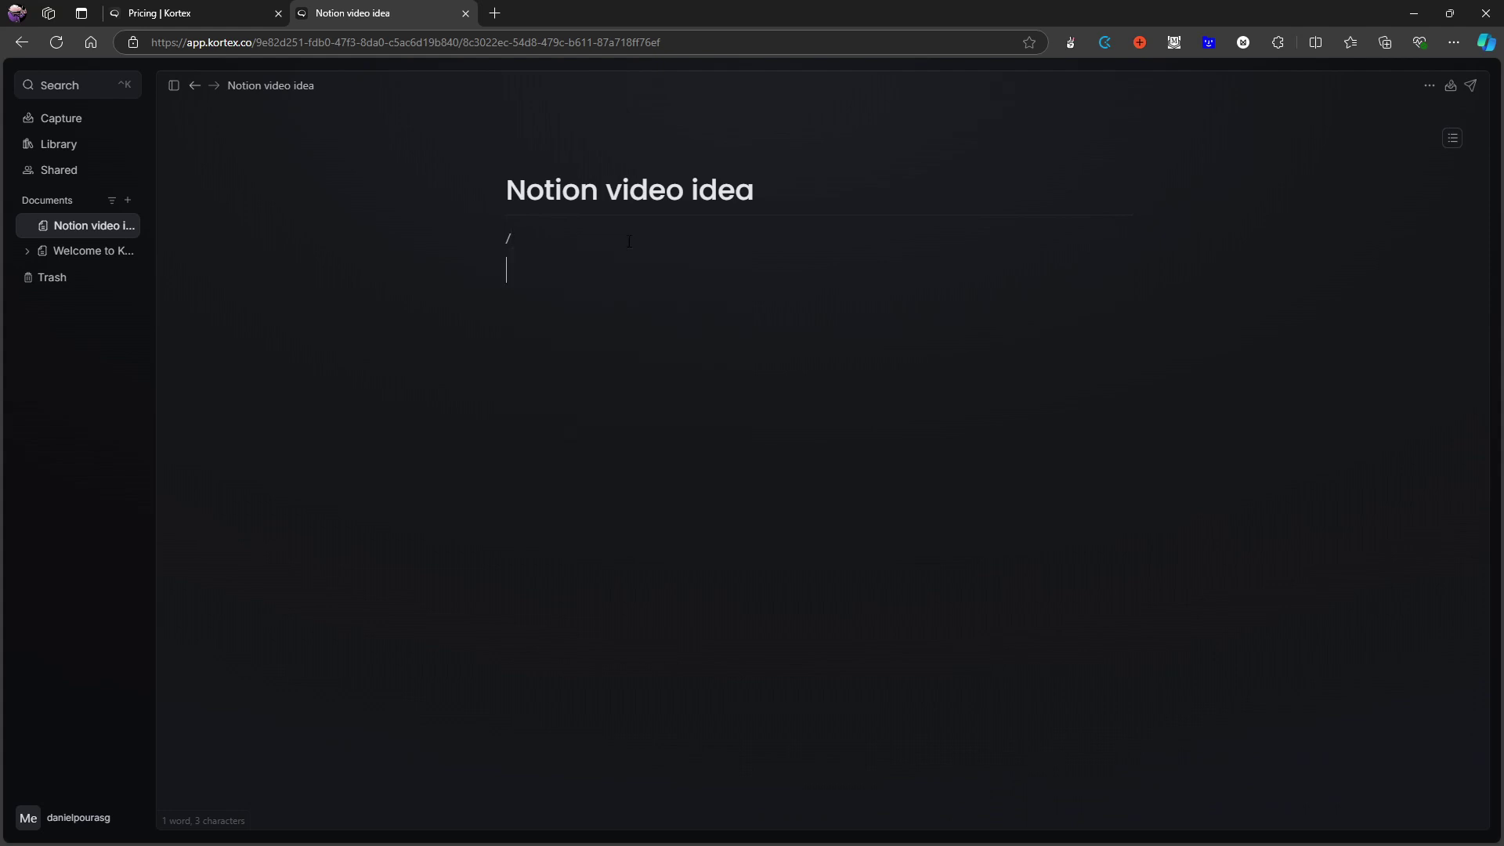
{"action": "key", "text": "BackSpace"}
{"action": "key", "text": "BackSpace"}
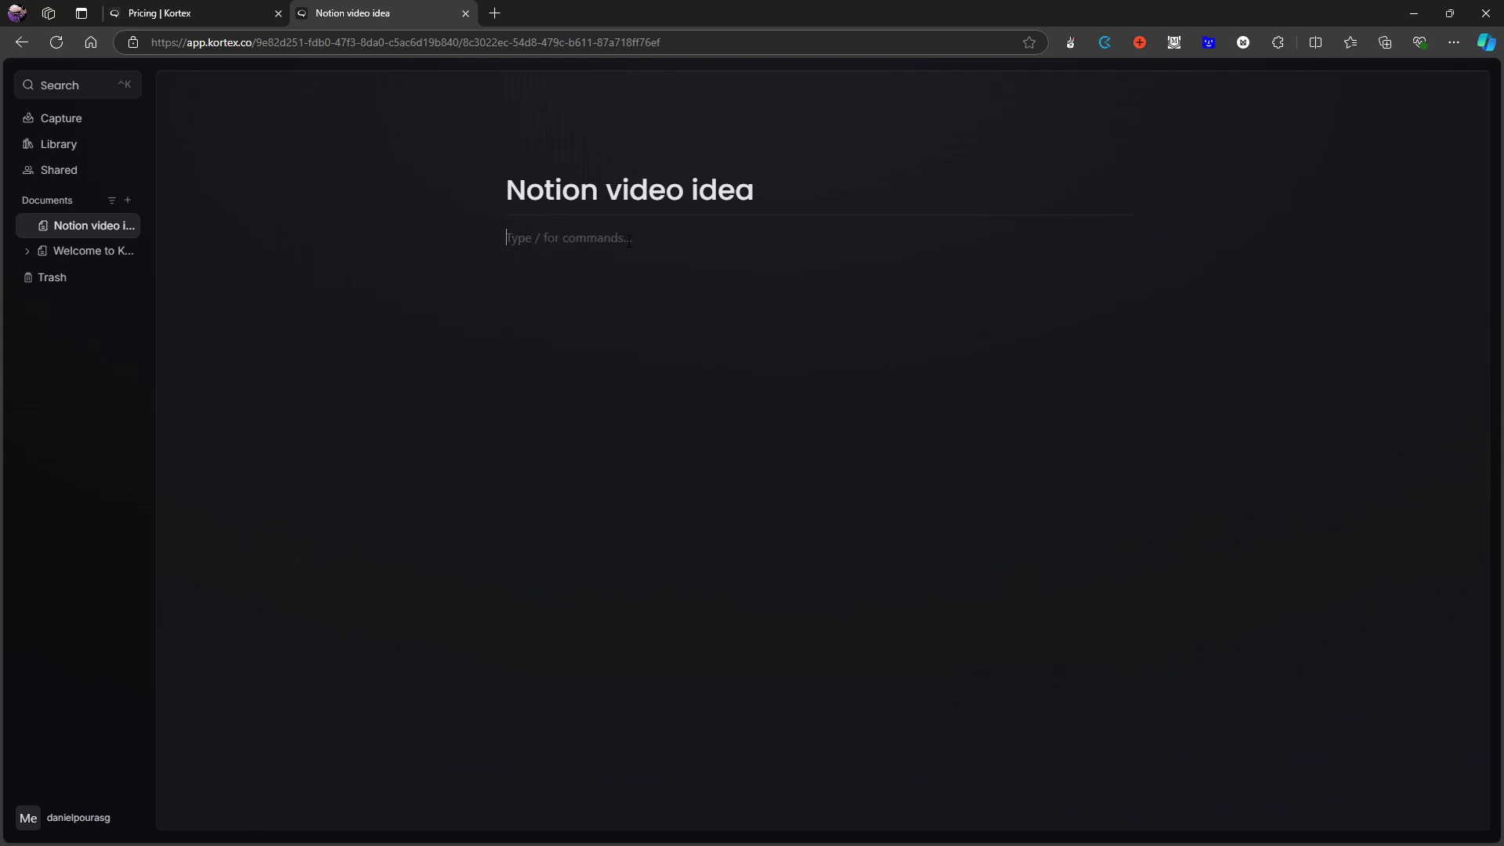
{"action": "type", "text": "/"}
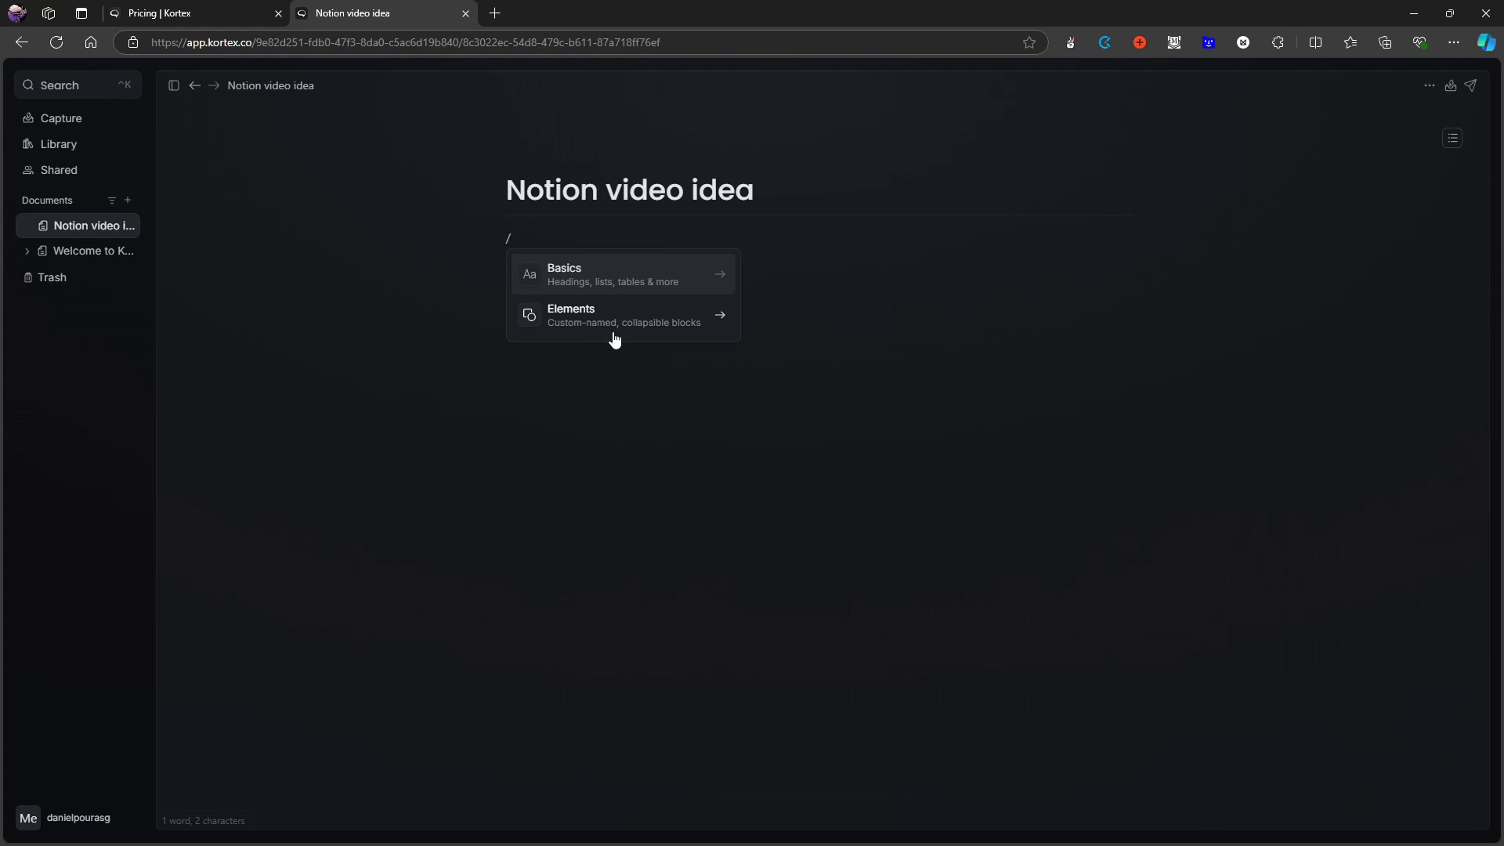
{"action": "left_click", "coordinate": [688, 323]}
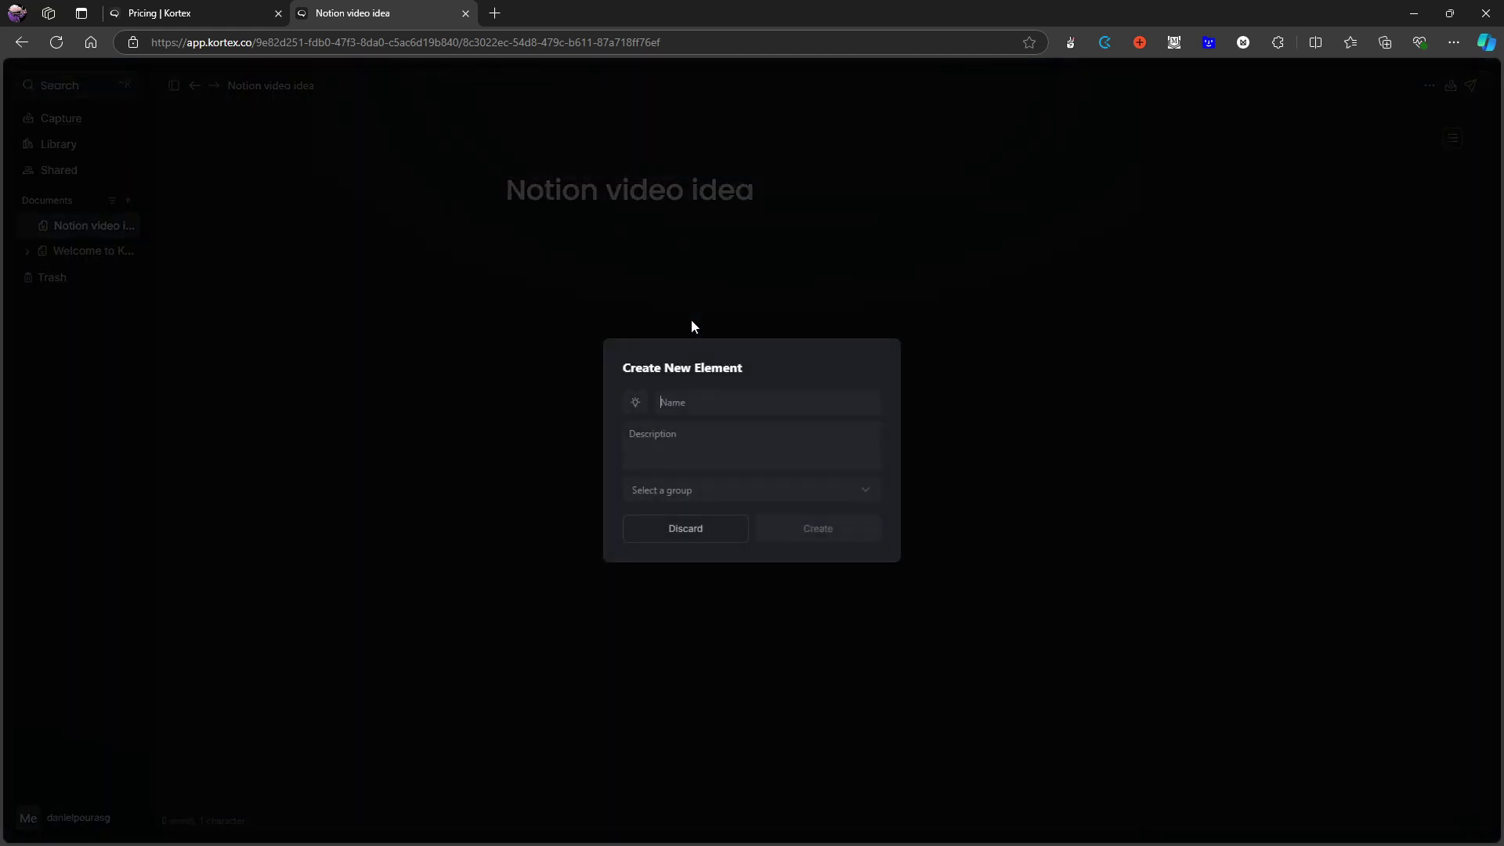
{"action": "key", "text": "Escape"}
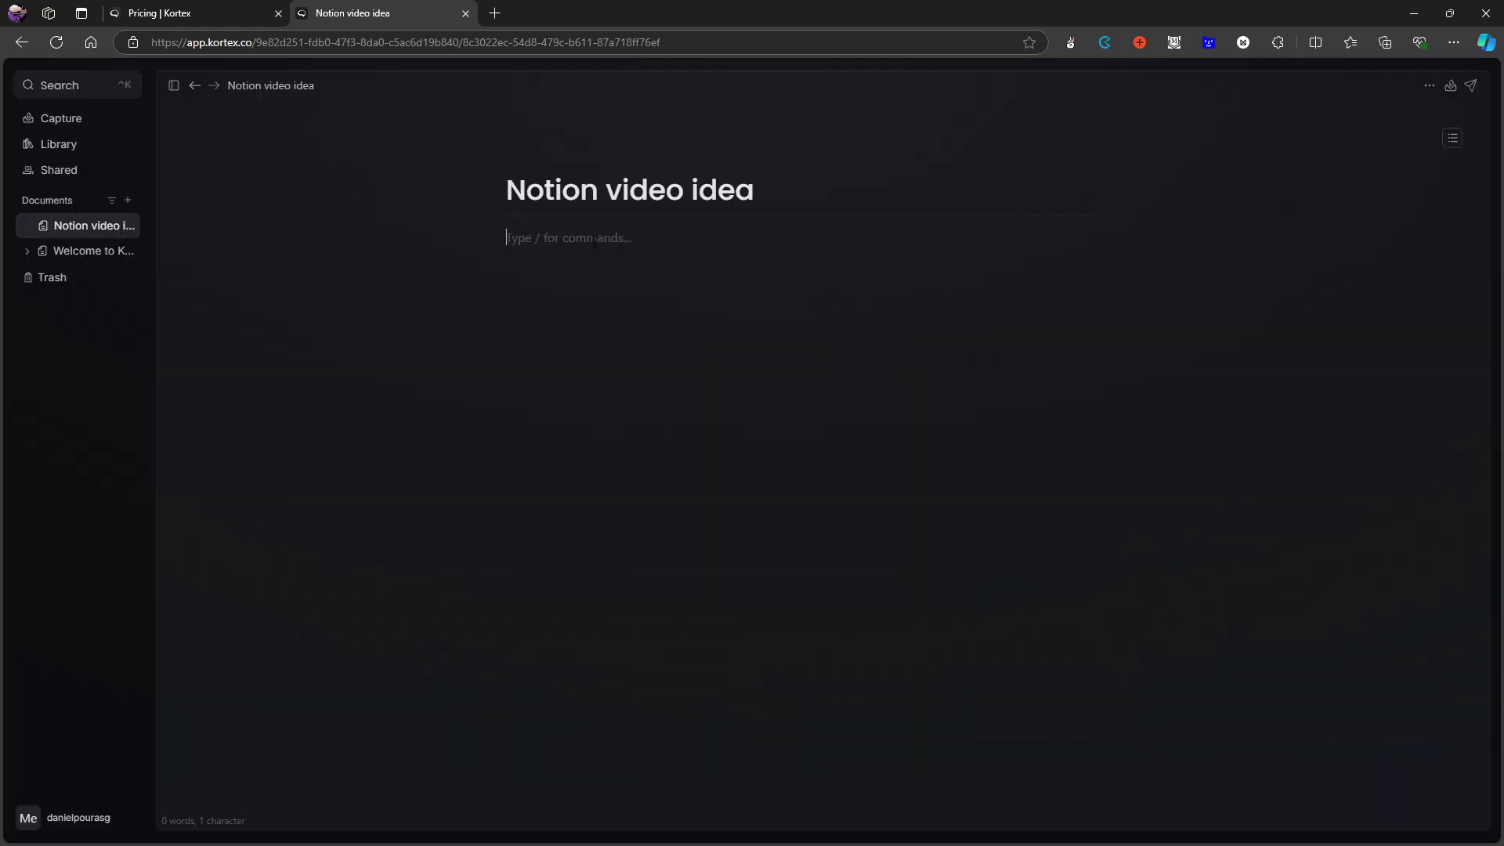
Step: Insert a Hook block from the default elements into the body of the Notion video idea document
{"action": "type", "text": "/"}
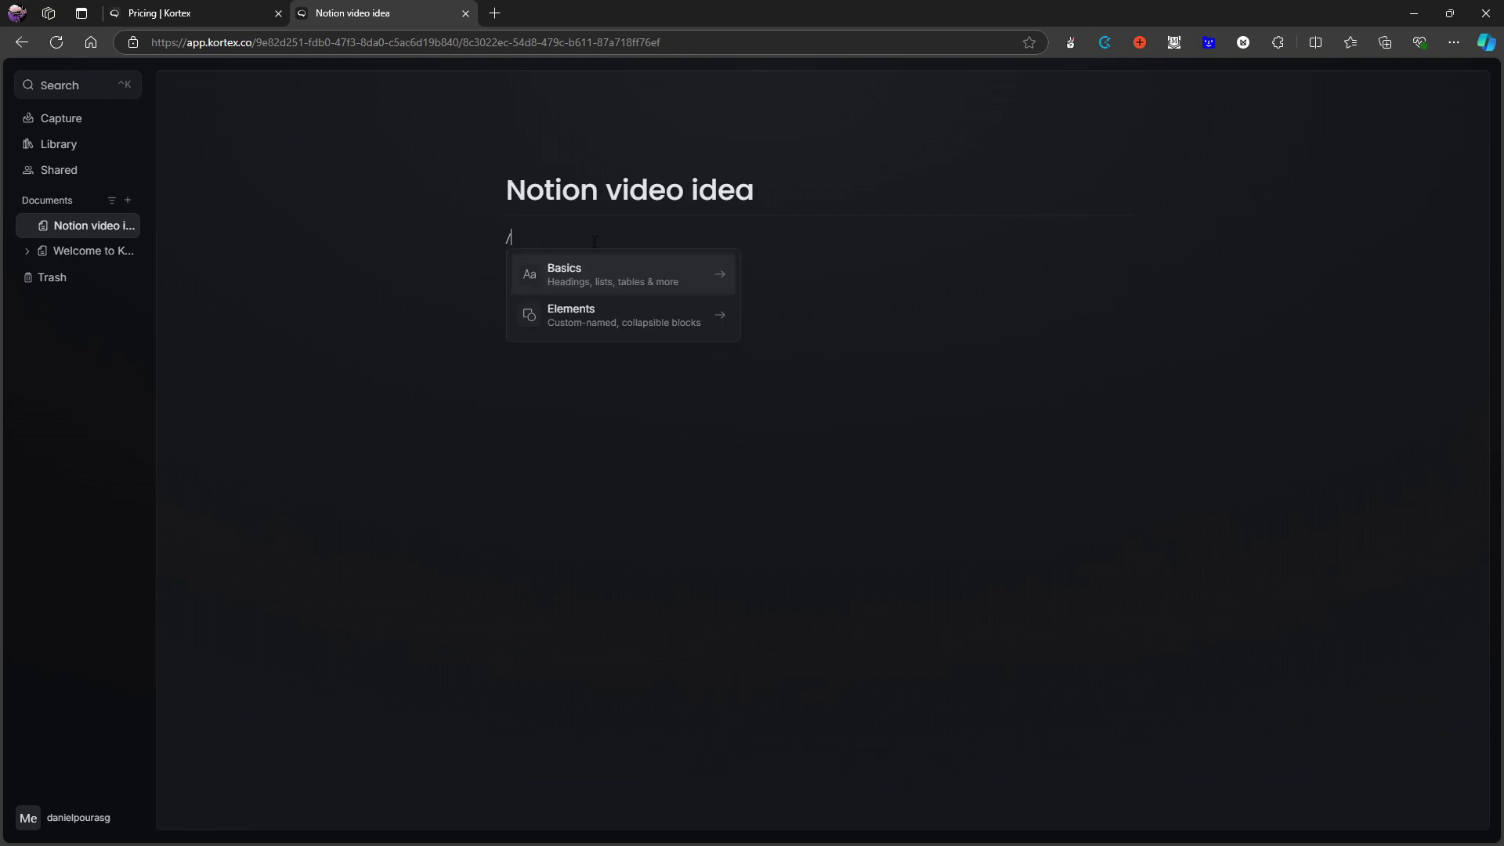
{"action": "left_click", "coordinate": [702, 324]}
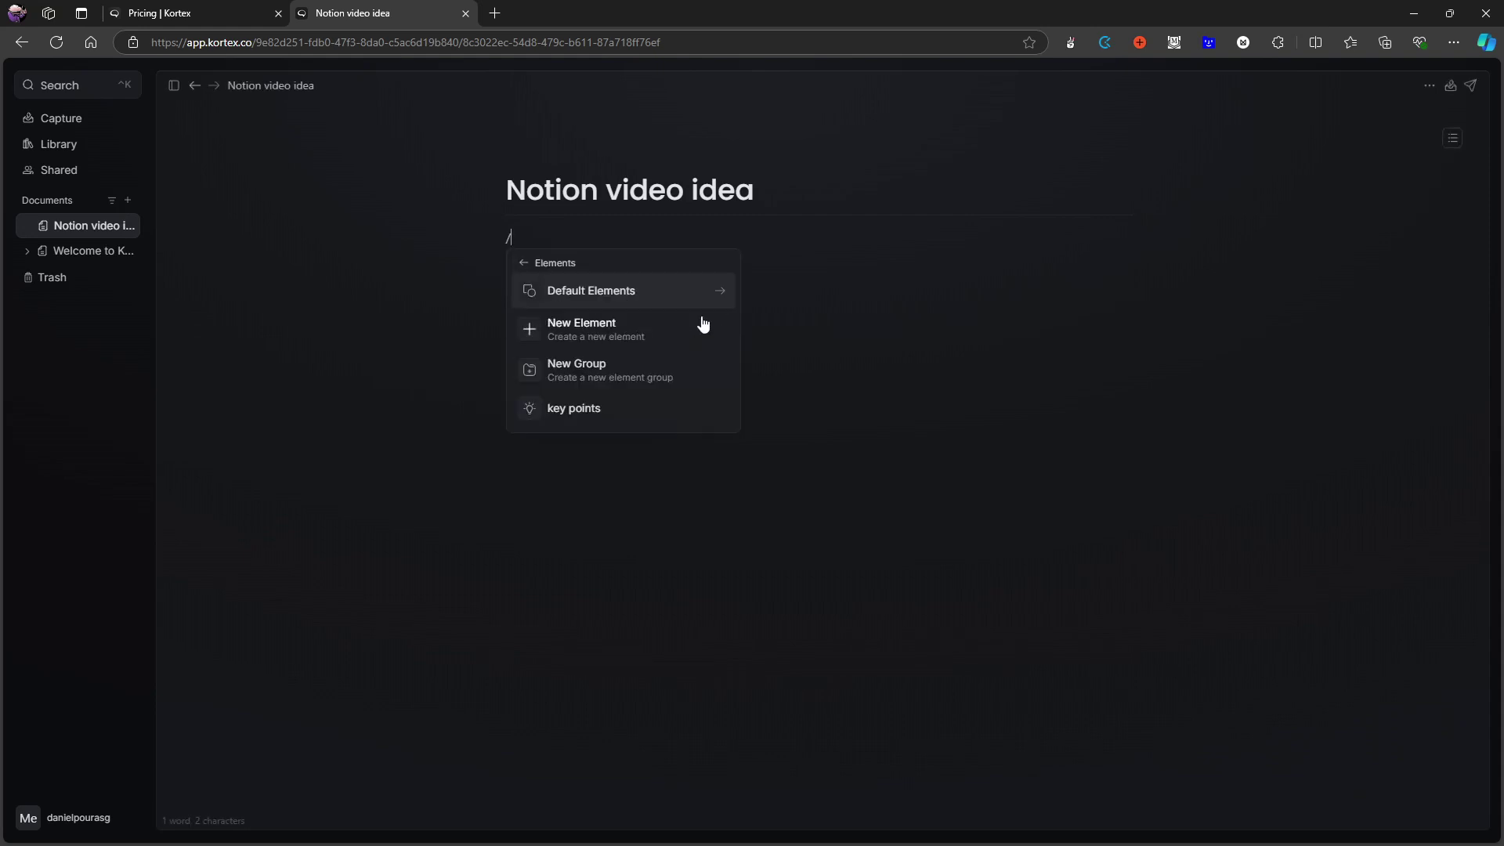
{"action": "left_click", "coordinate": [641, 308]}
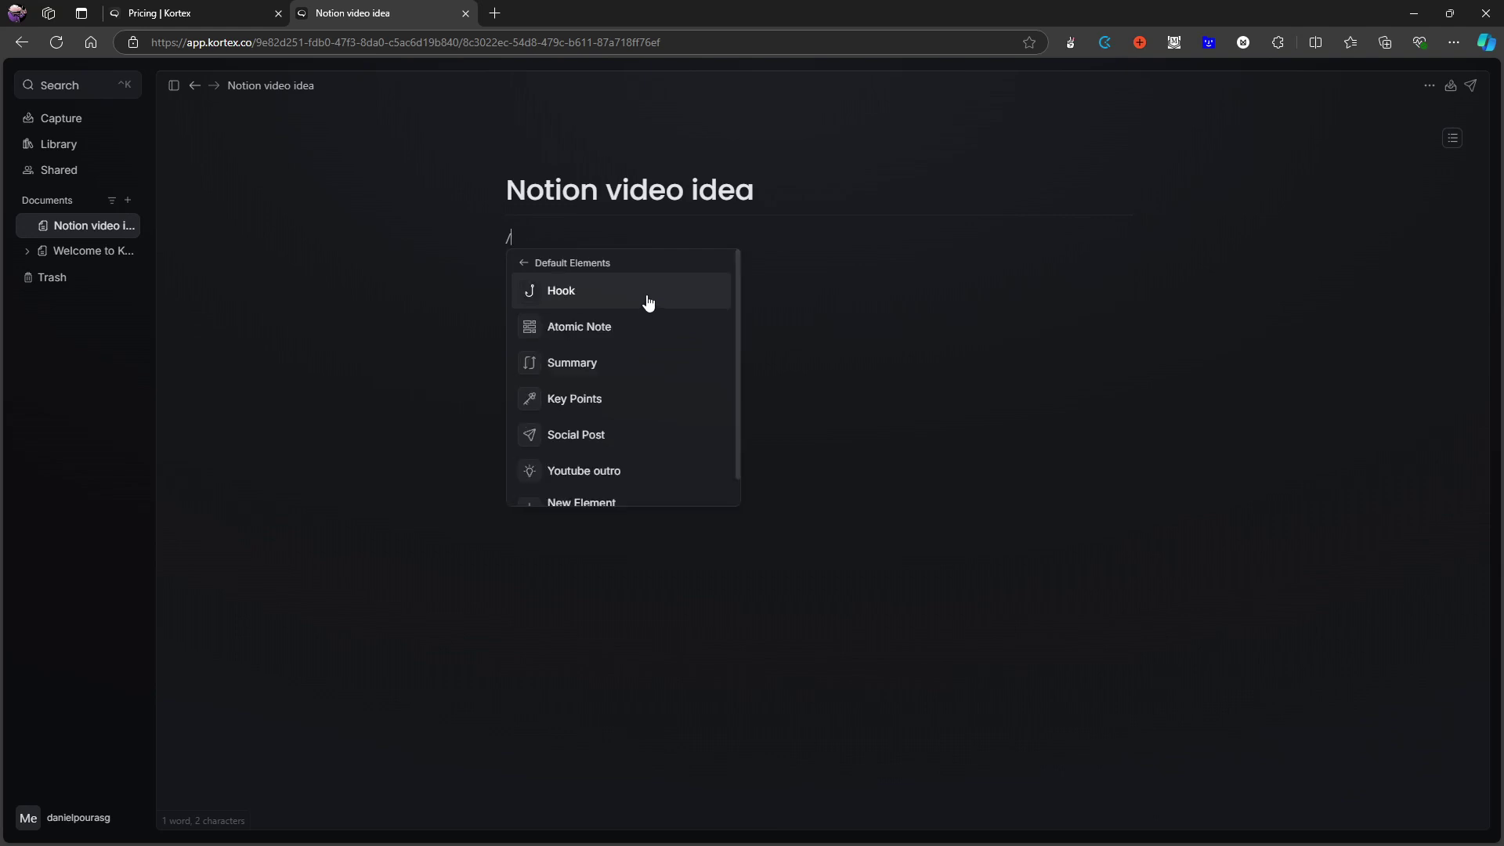
{"action": "scroll", "coordinate": [661, 363], "scroll_direction": "down", "scroll_amount": 1}
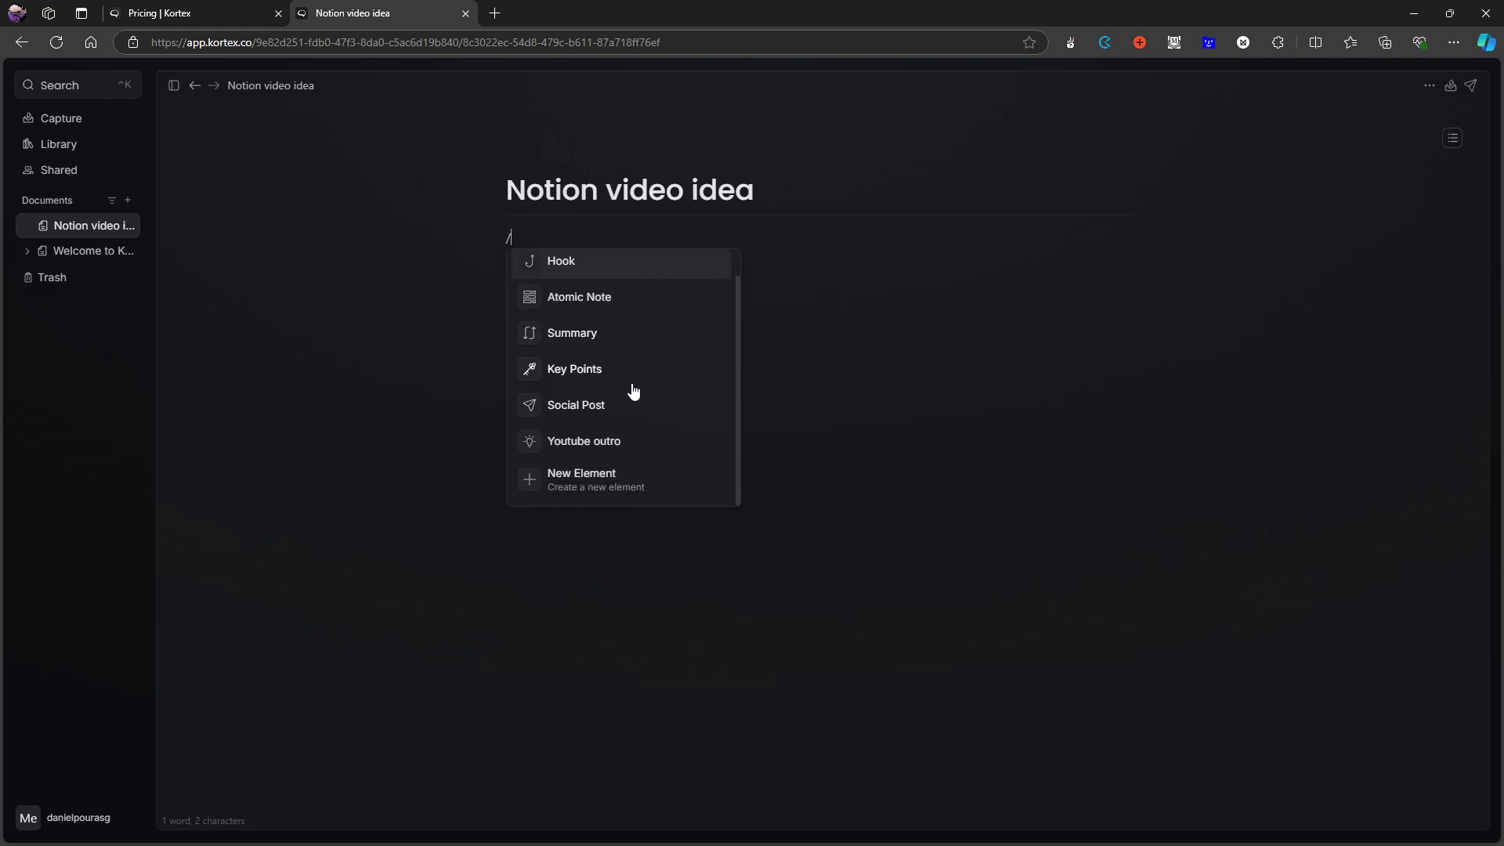
{"action": "scroll", "coordinate": [645, 427], "scroll_direction": "up", "scroll_amount": 1}
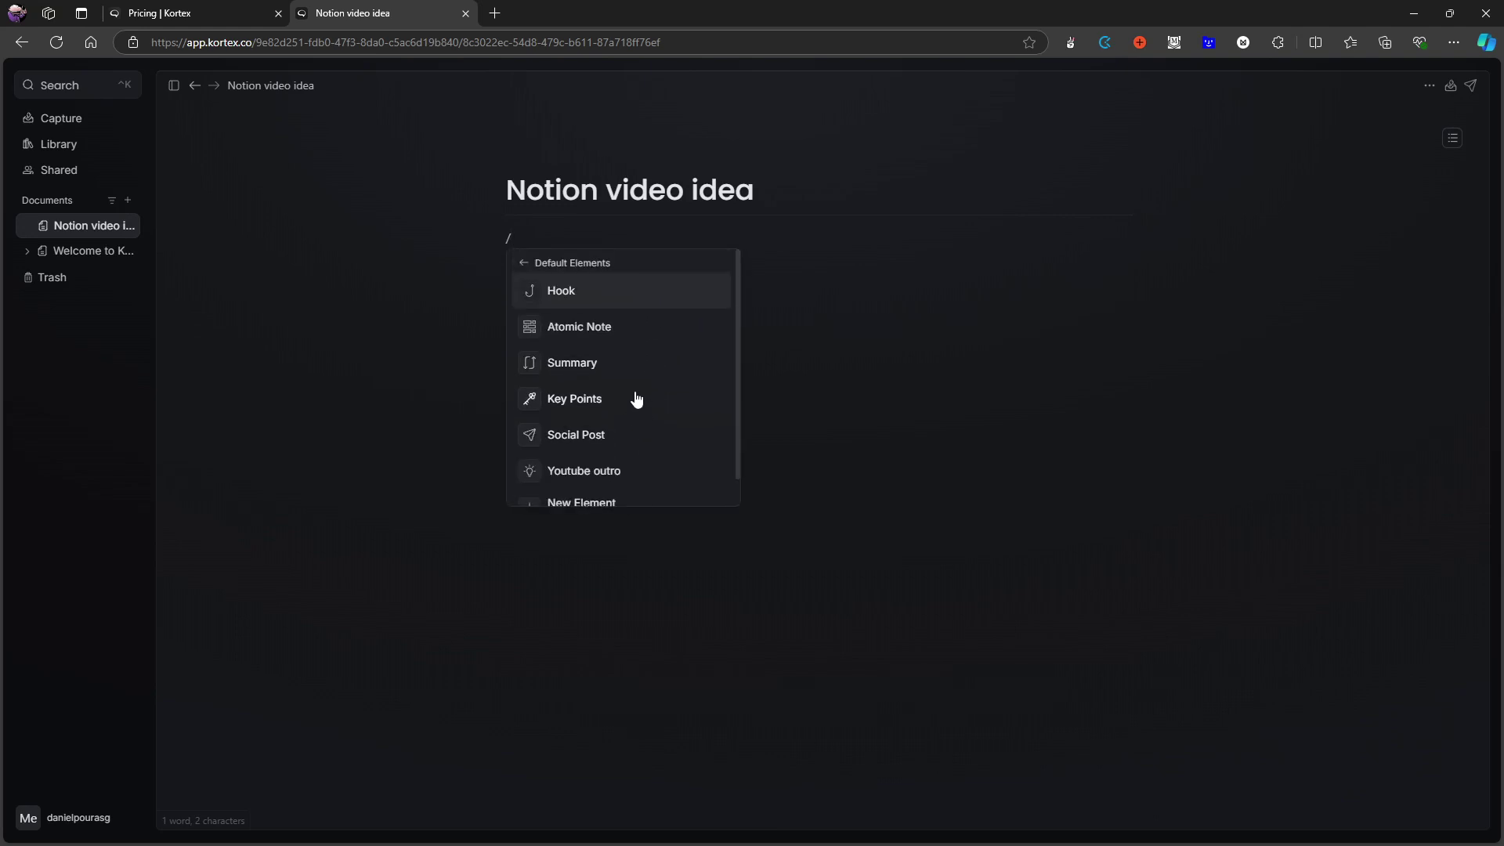
{"action": "left_click", "coordinate": [583, 292]}
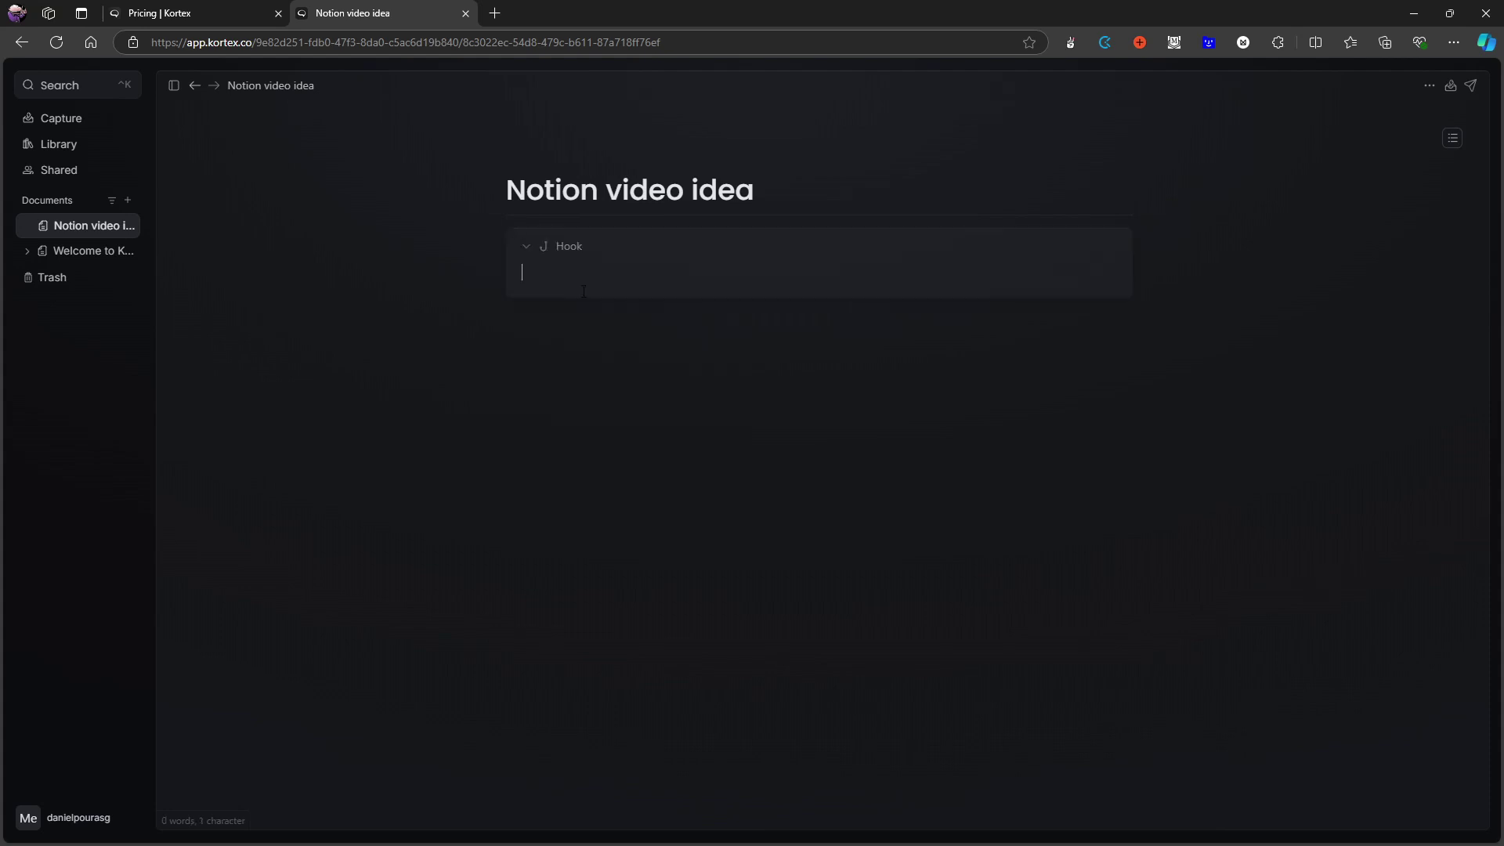
Step: Collapse the Hook block, insert a Youtube outro block from the default elements below it, and collapse that too
{"action": "left_click", "coordinate": [527, 246]}
{"action": "type", "text": "/"}
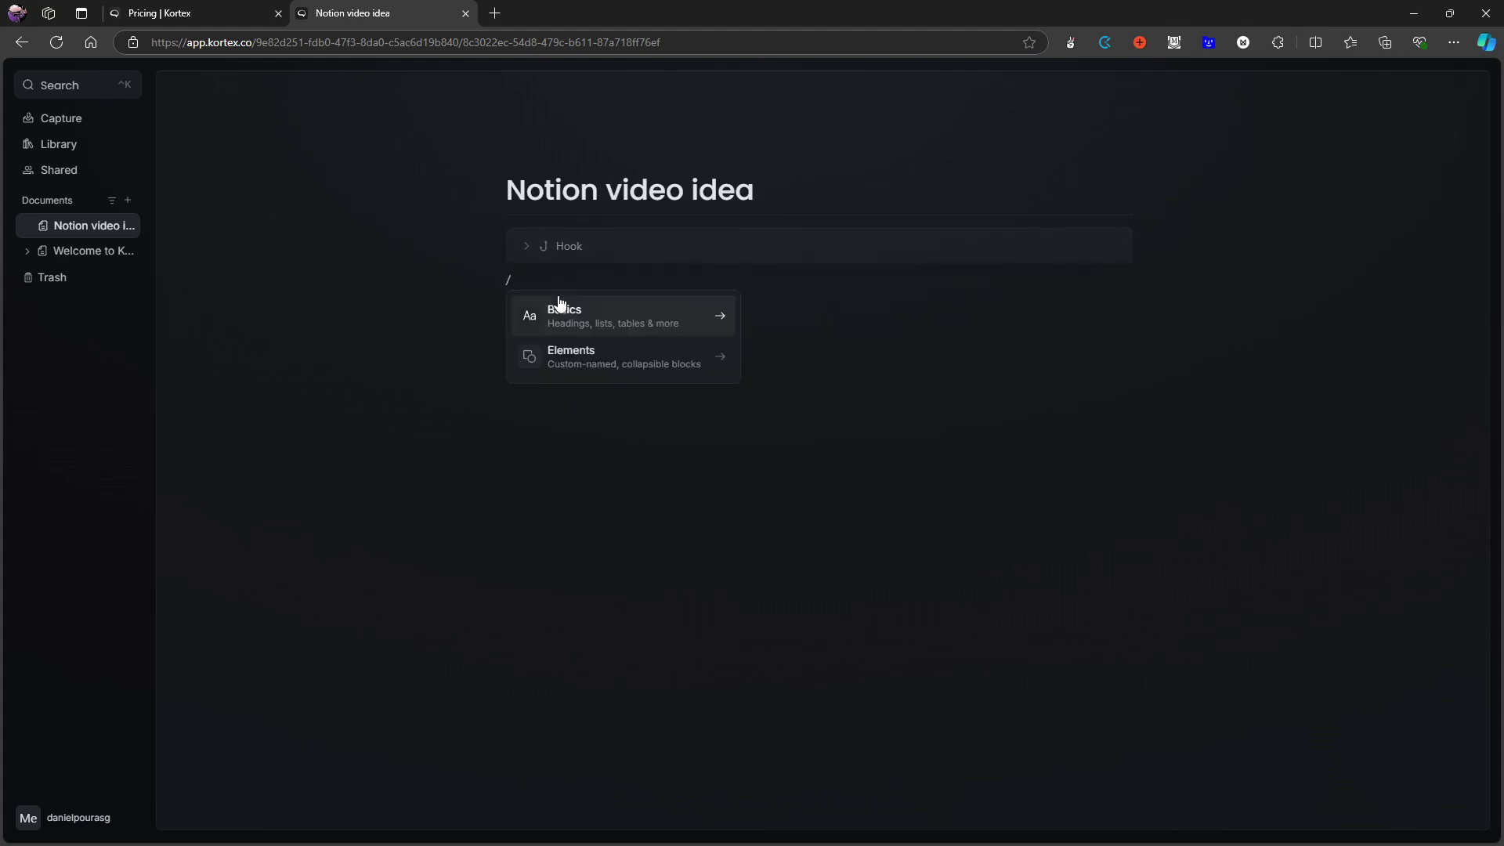
{"action": "left_click", "coordinate": [606, 356]}
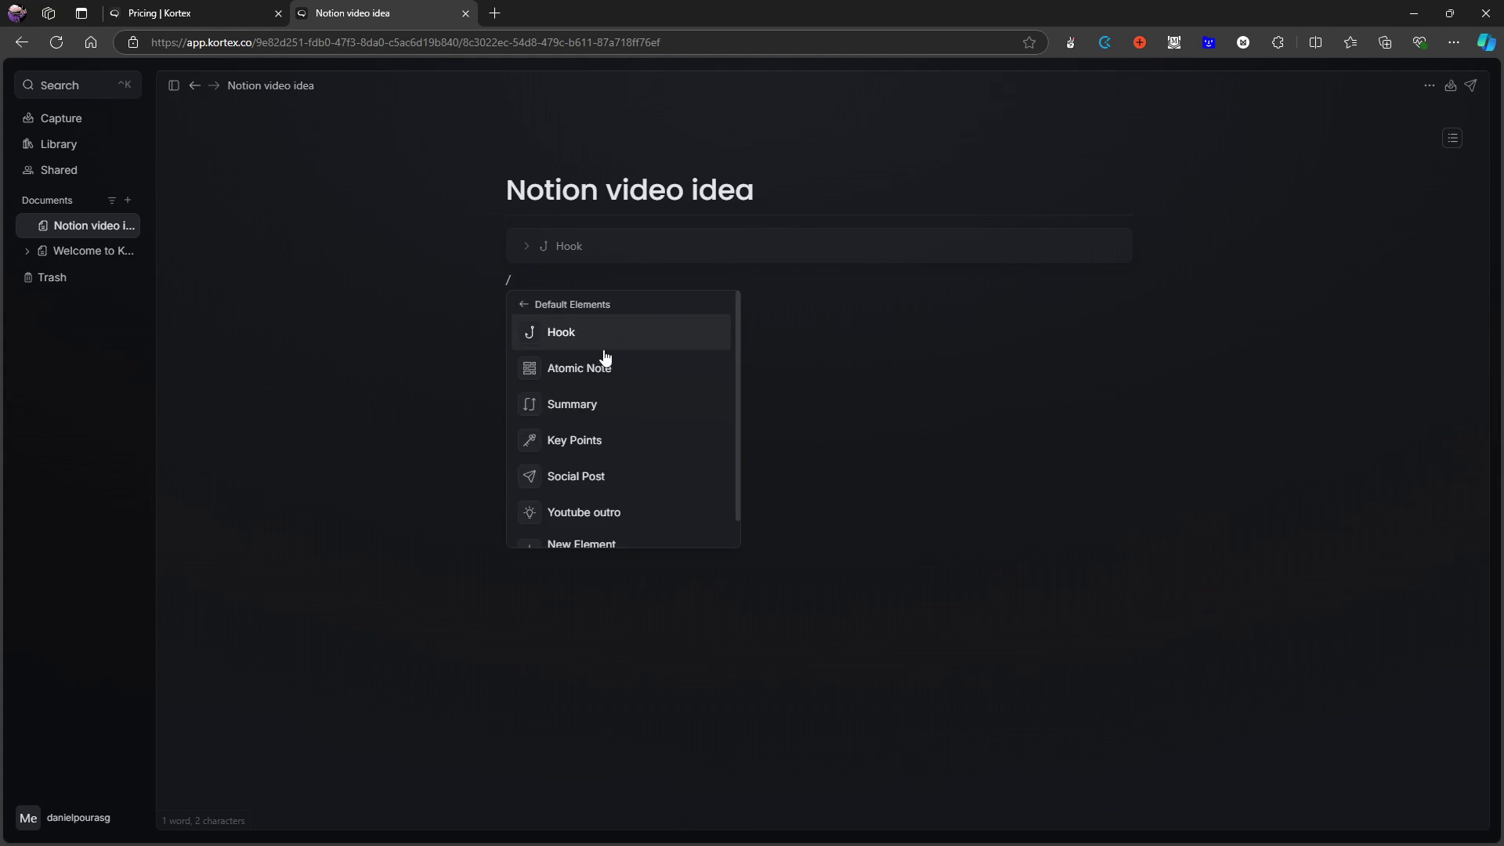
{"action": "scroll", "coordinate": [627, 439], "scroll_direction": "down", "scroll_amount": 1}
{"action": "left_click", "coordinate": [617, 484]}
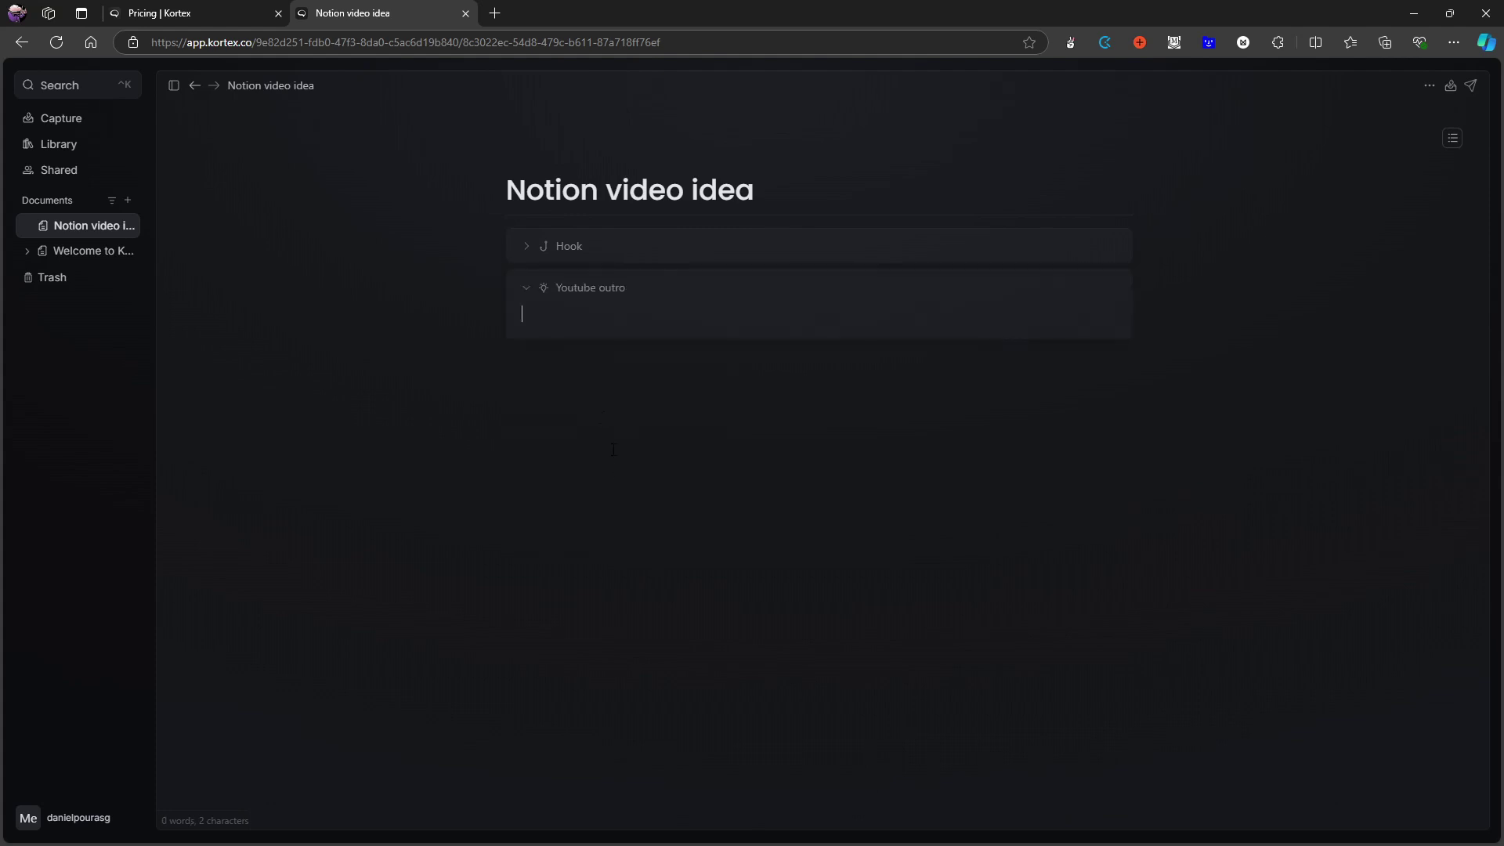
{"action": "left_click", "coordinate": [526, 290]}
{"action": "left_click", "coordinate": [527, 290]}
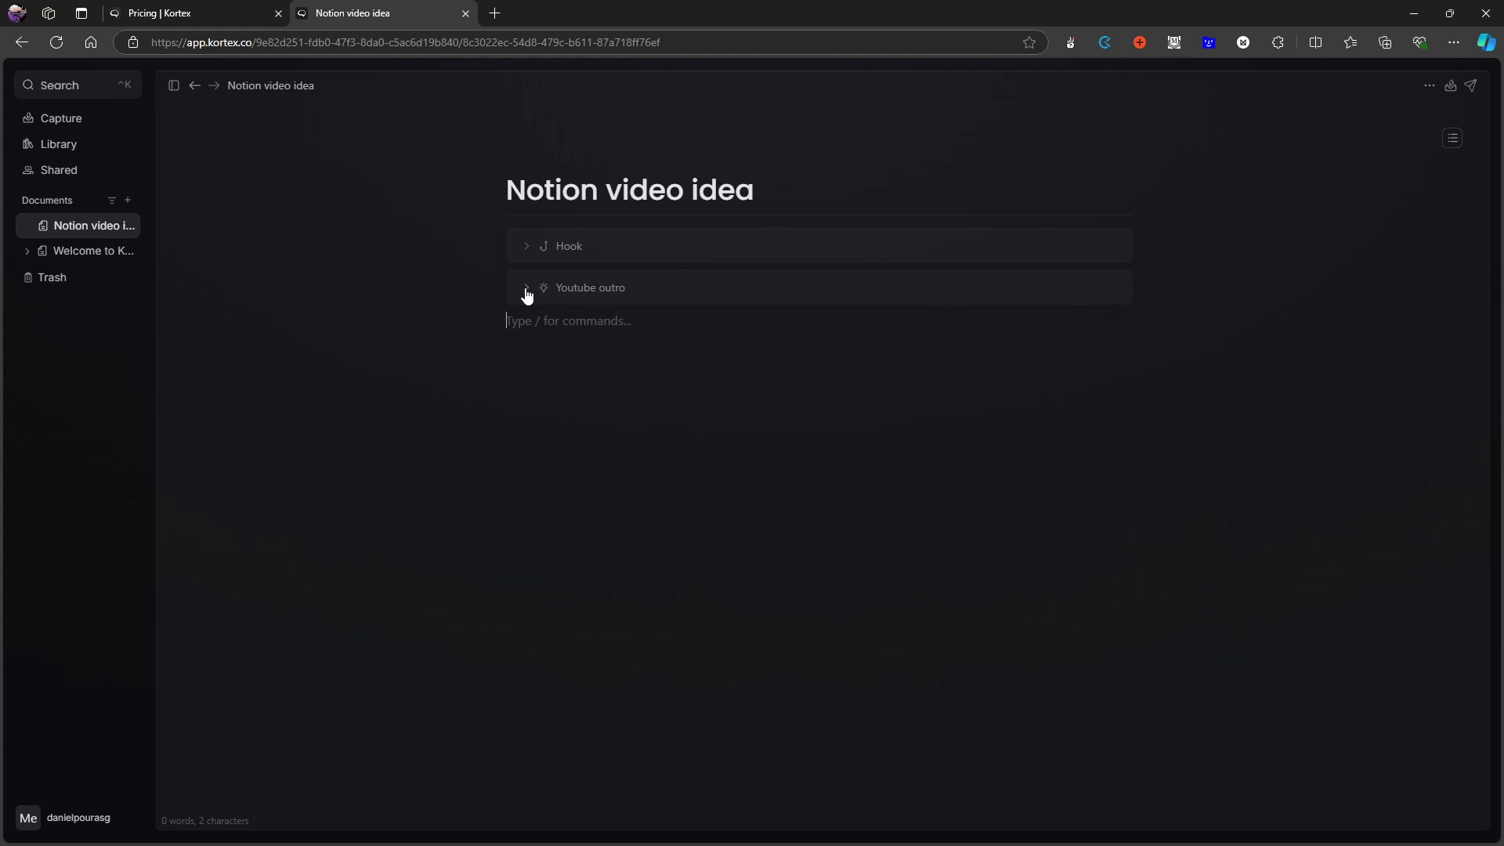
Step: Review the default elements in the workspace's Elements settings, and close the settings
{"action": "left_click", "coordinate": [79, 823]}
{"action": "left_click", "coordinate": [99, 672]}
{"action": "left_click", "coordinate": [92, 647]}
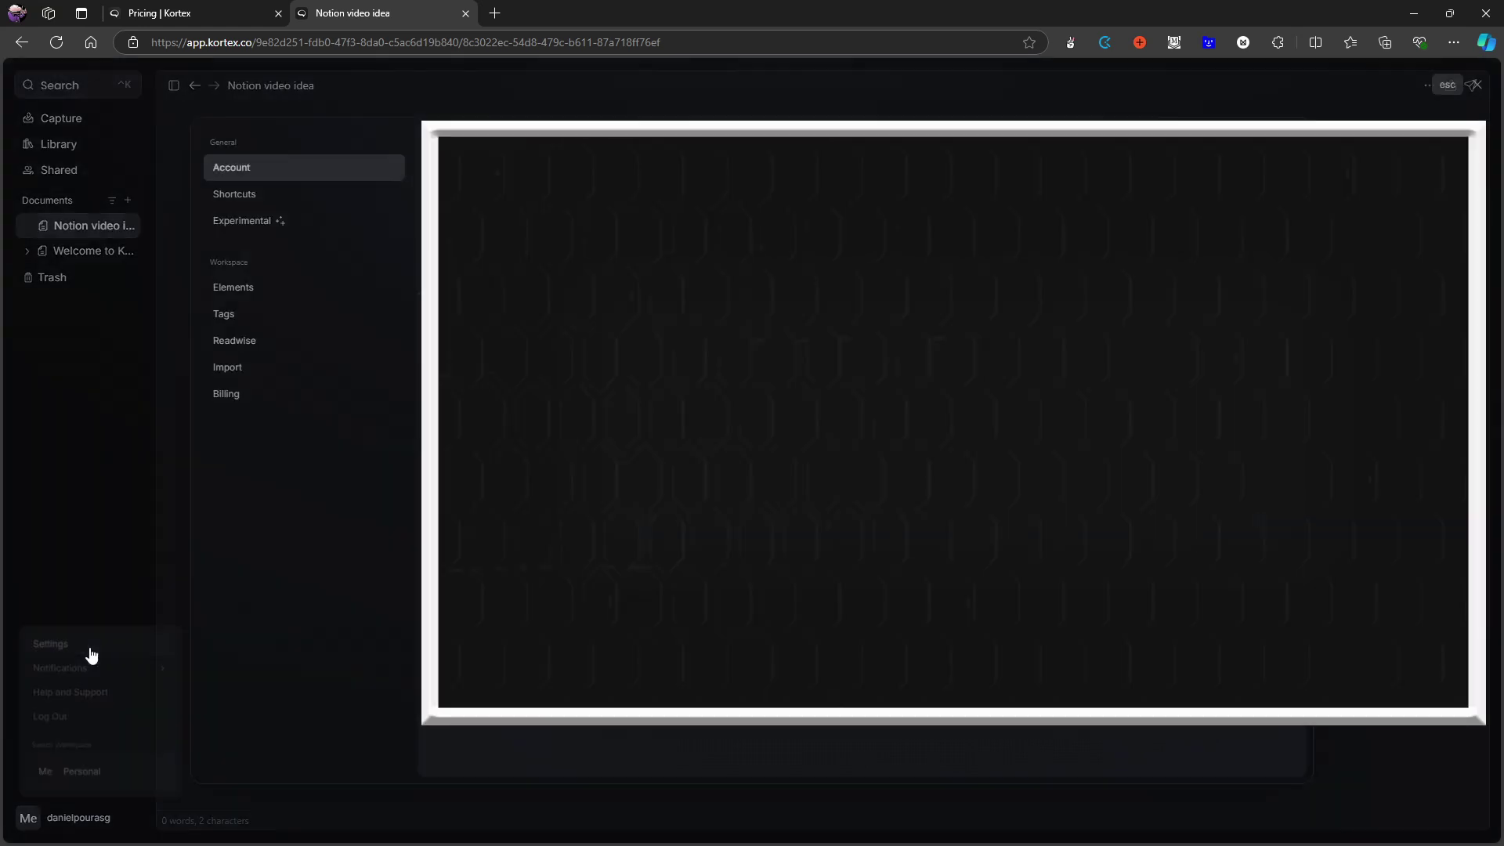
{"action": "left_click", "coordinate": [247, 289]}
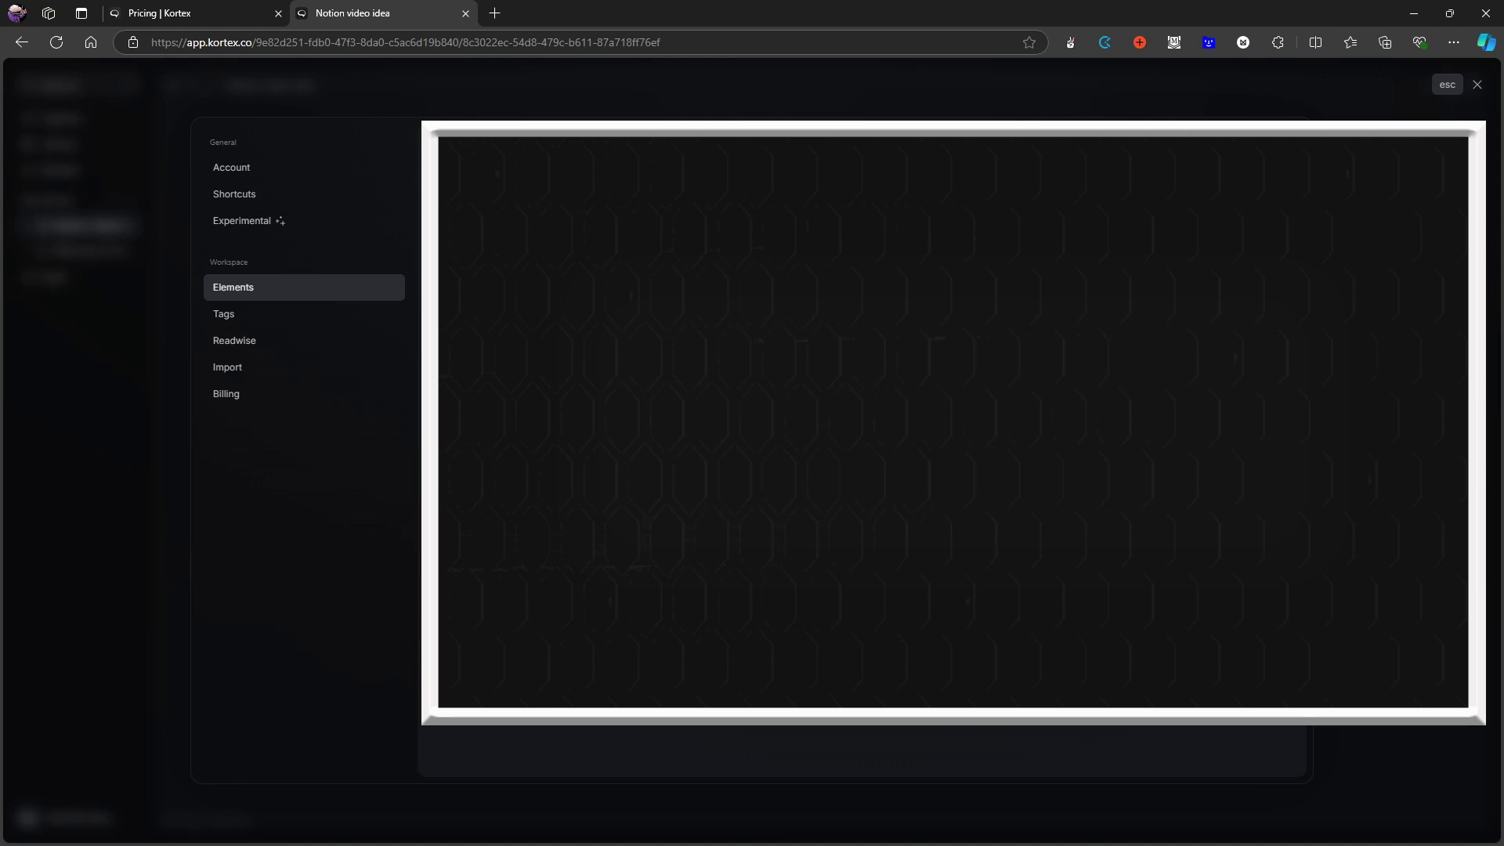
{"action": "left_click", "coordinate": [581, 315]}
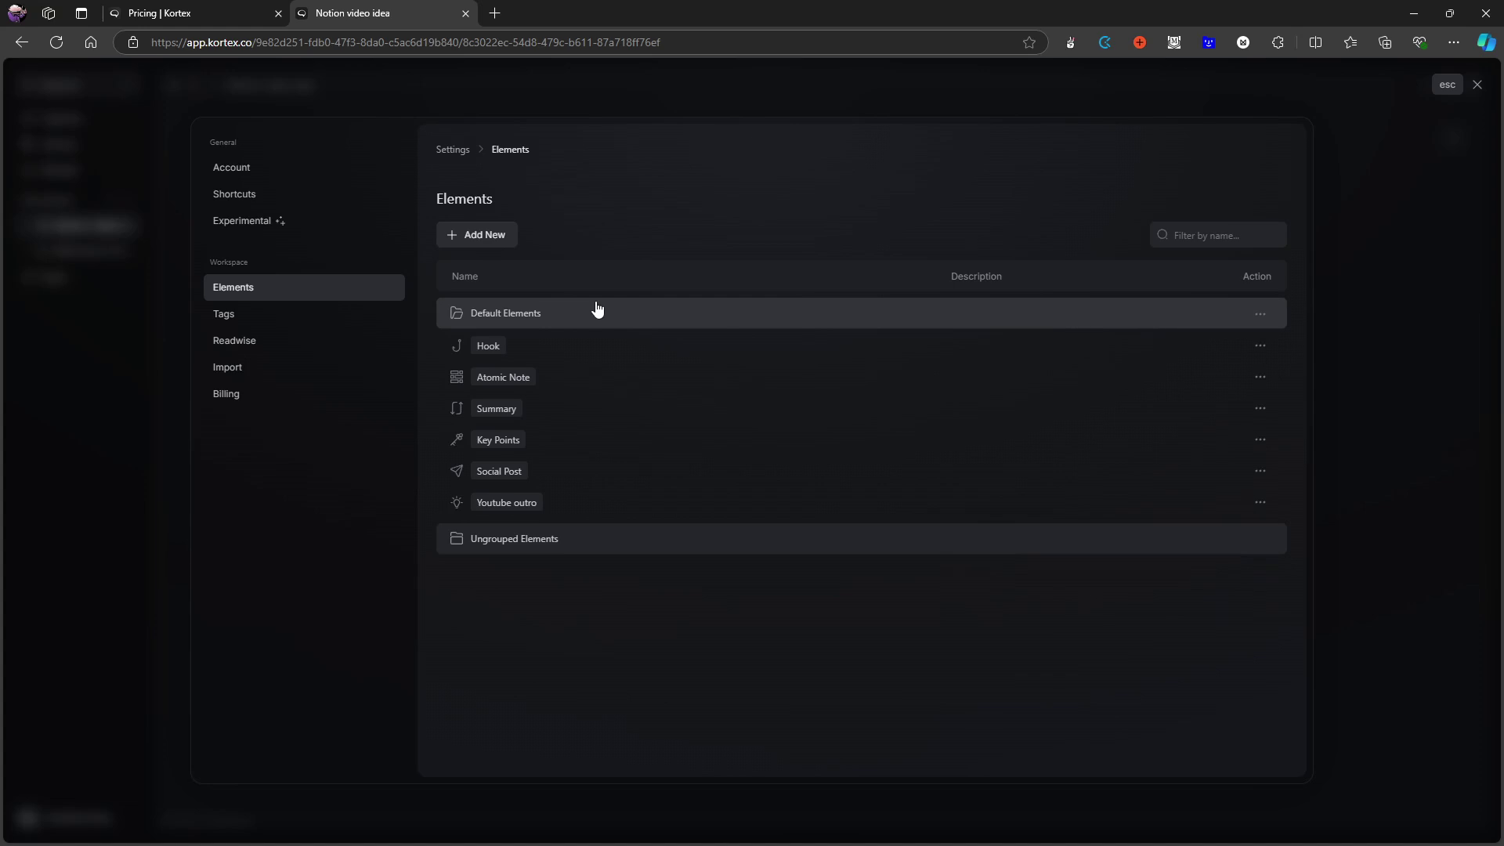
{"action": "left_click", "coordinate": [713, 93]}
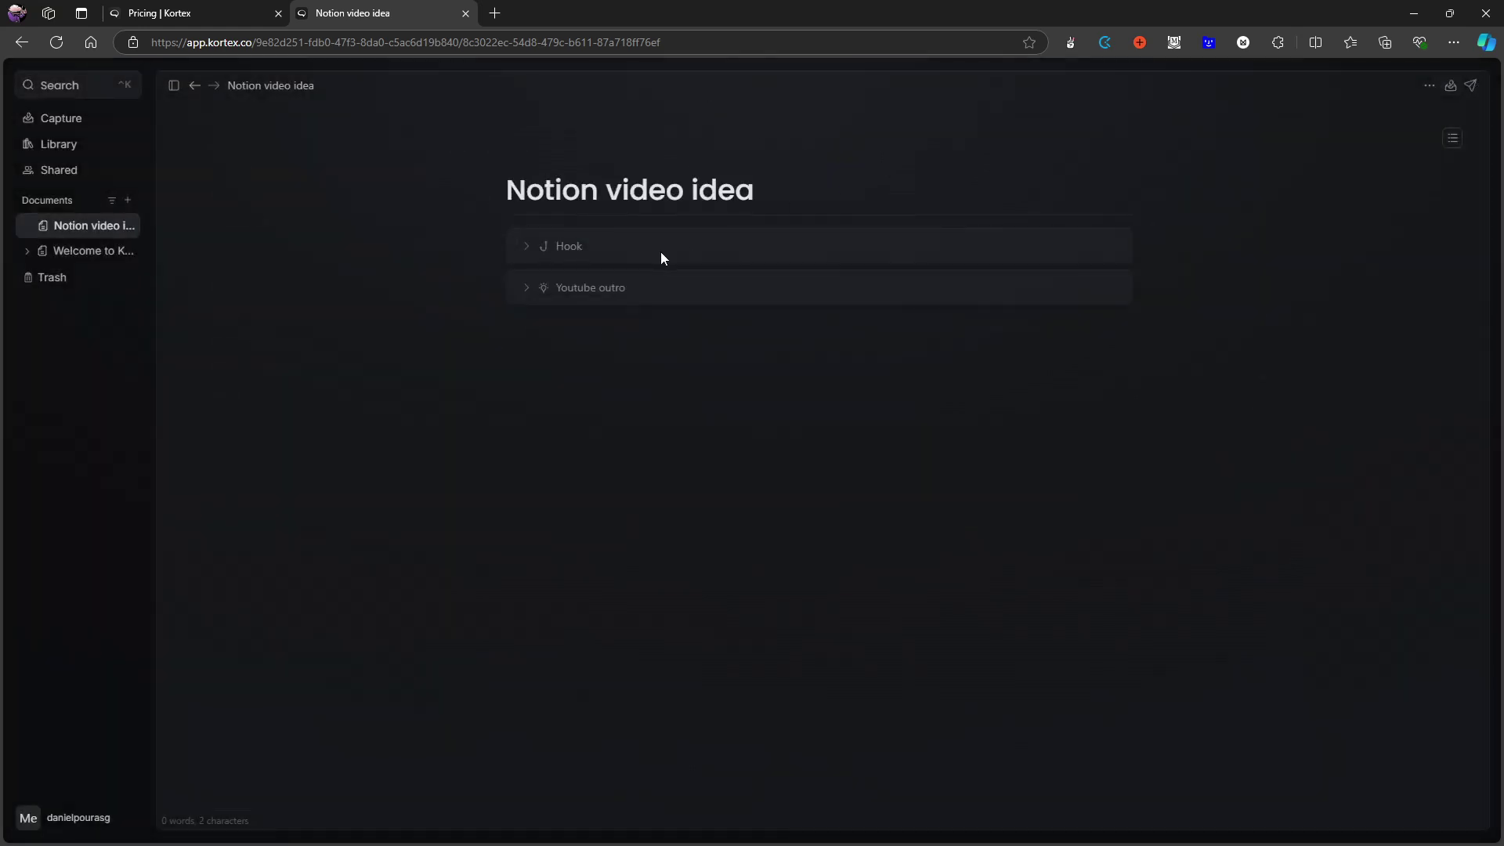
Step: Insert the custom key points element below the Youtube outro block
{"action": "left_click", "coordinate": [581, 338]}
{"action": "type", "text": "/"}
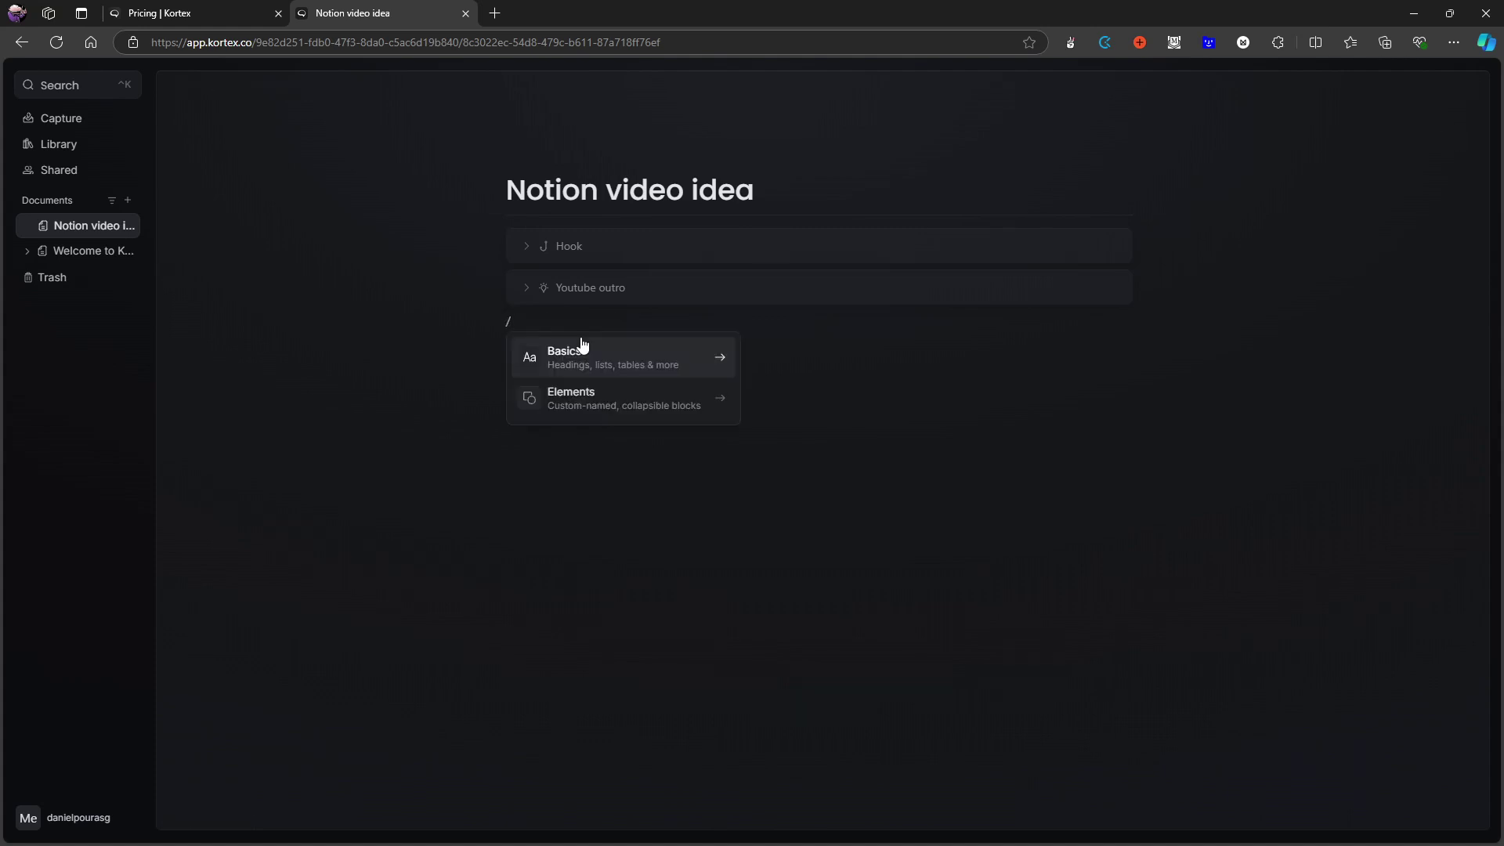
{"action": "left_click", "coordinate": [608, 399]}
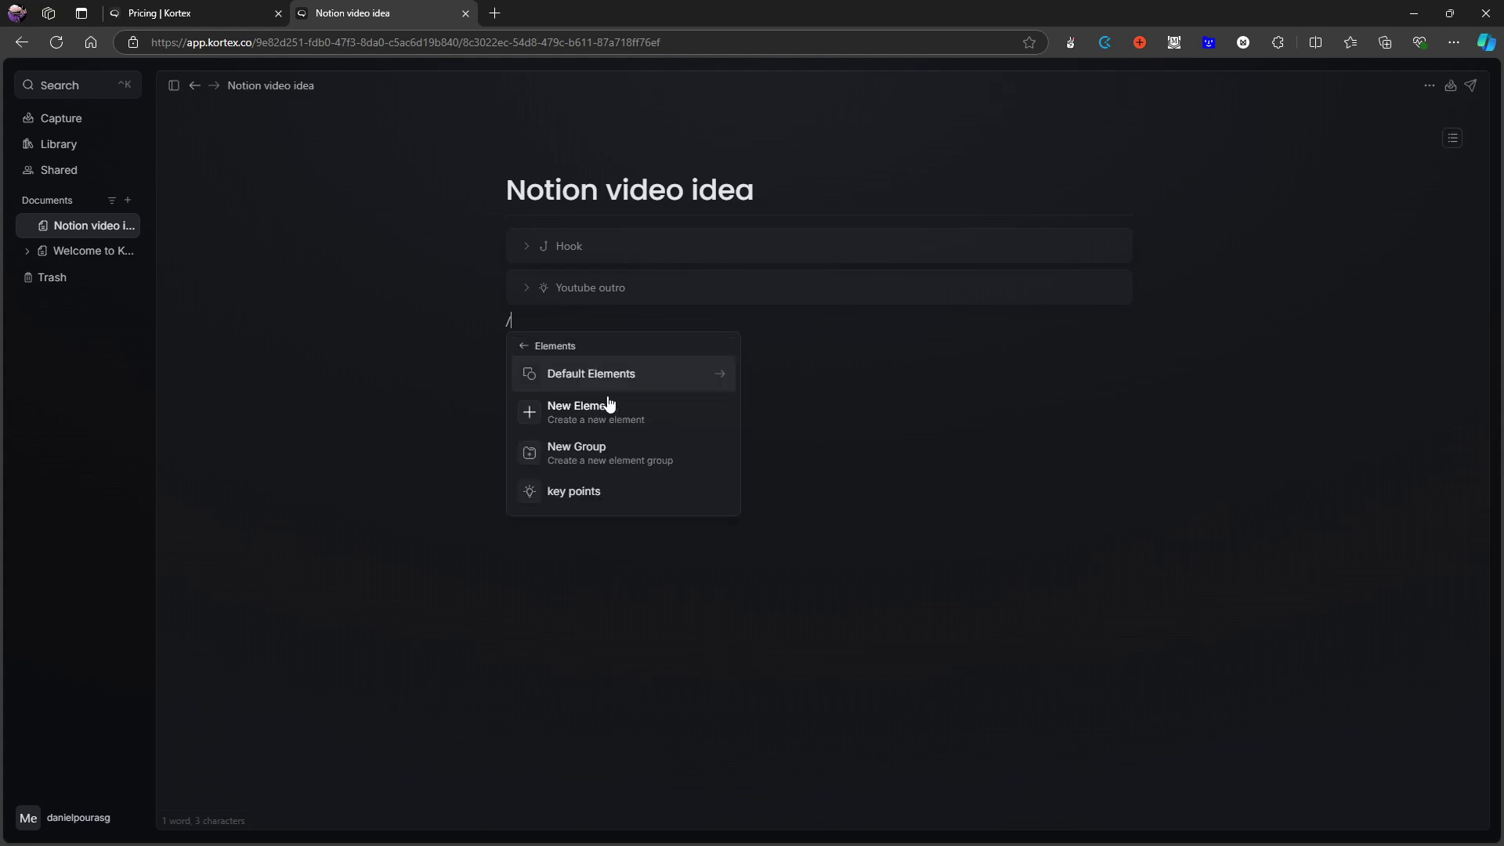
{"action": "left_click", "coordinate": [608, 491]}
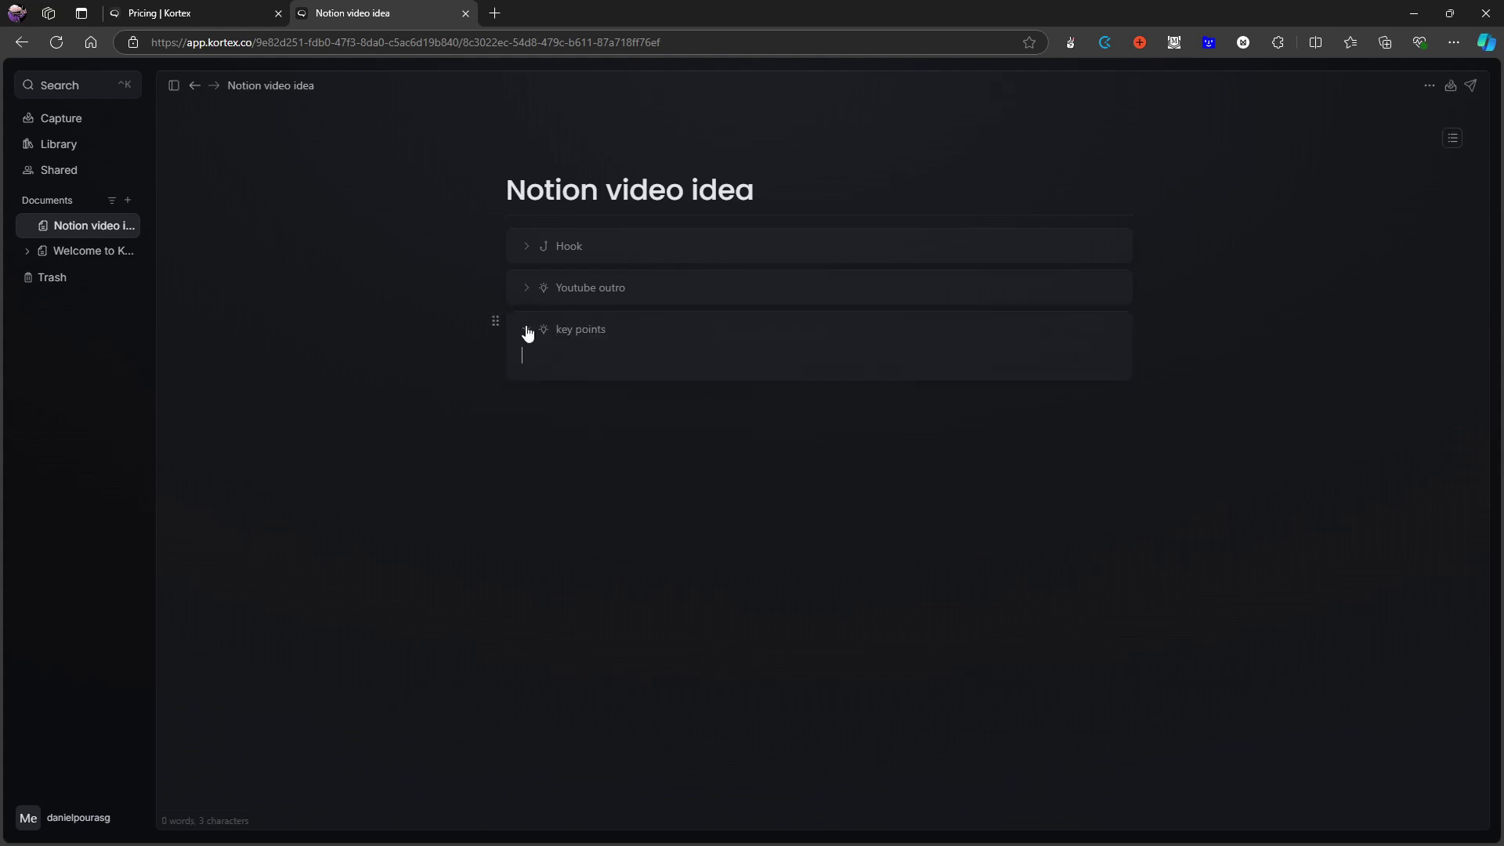
Step: Nest the key points block inside the Hook block and collapse it
{"action": "left_click", "coordinate": [494, 326]}
{"action": "left_click_drag", "start_coordinate": [504, 272], "coordinate": [533, 261]}
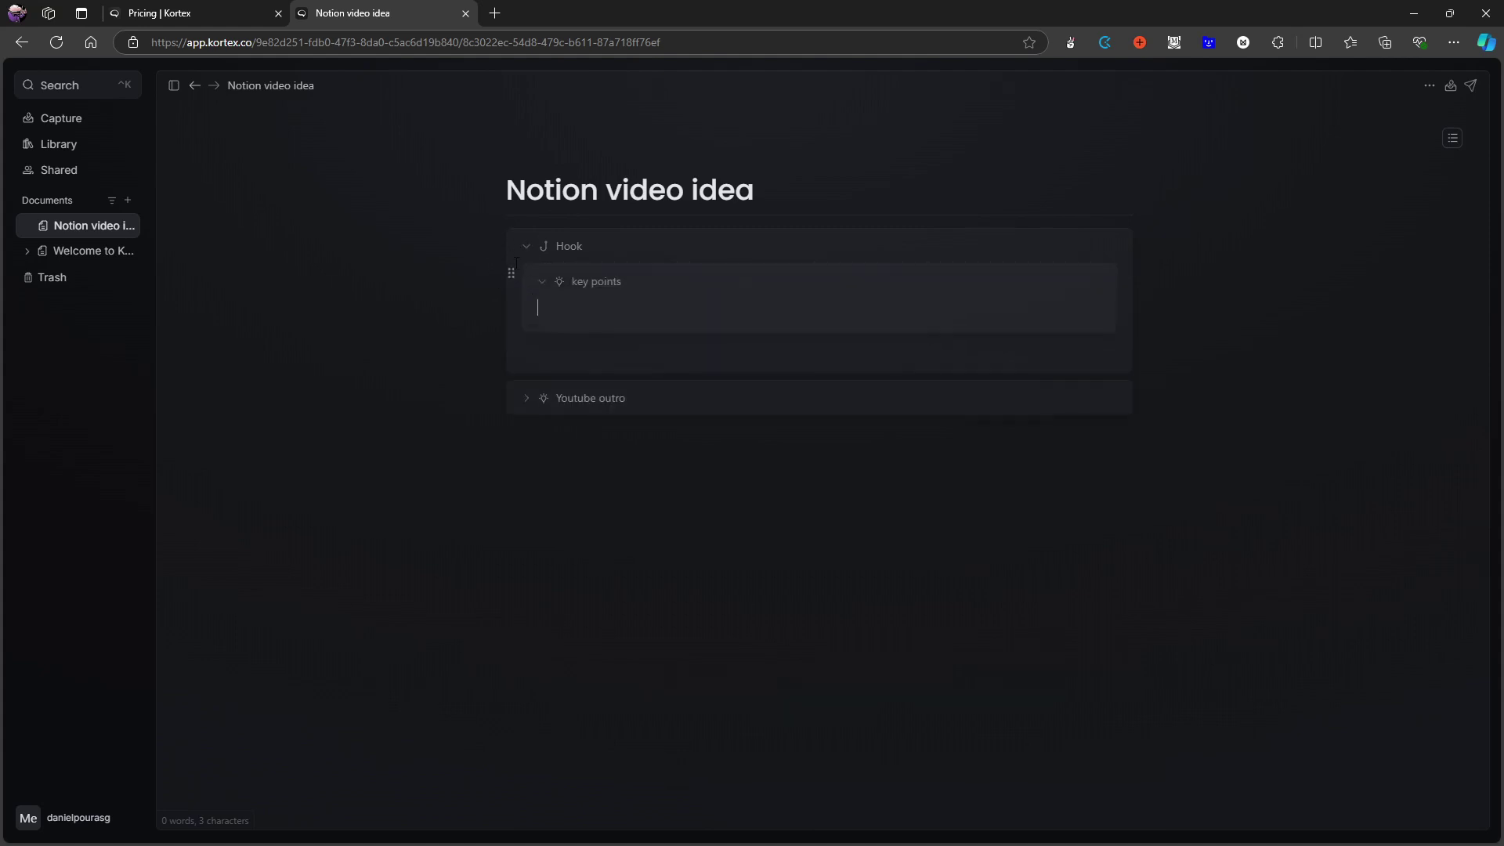
{"action": "left_click", "coordinate": [542, 282]}
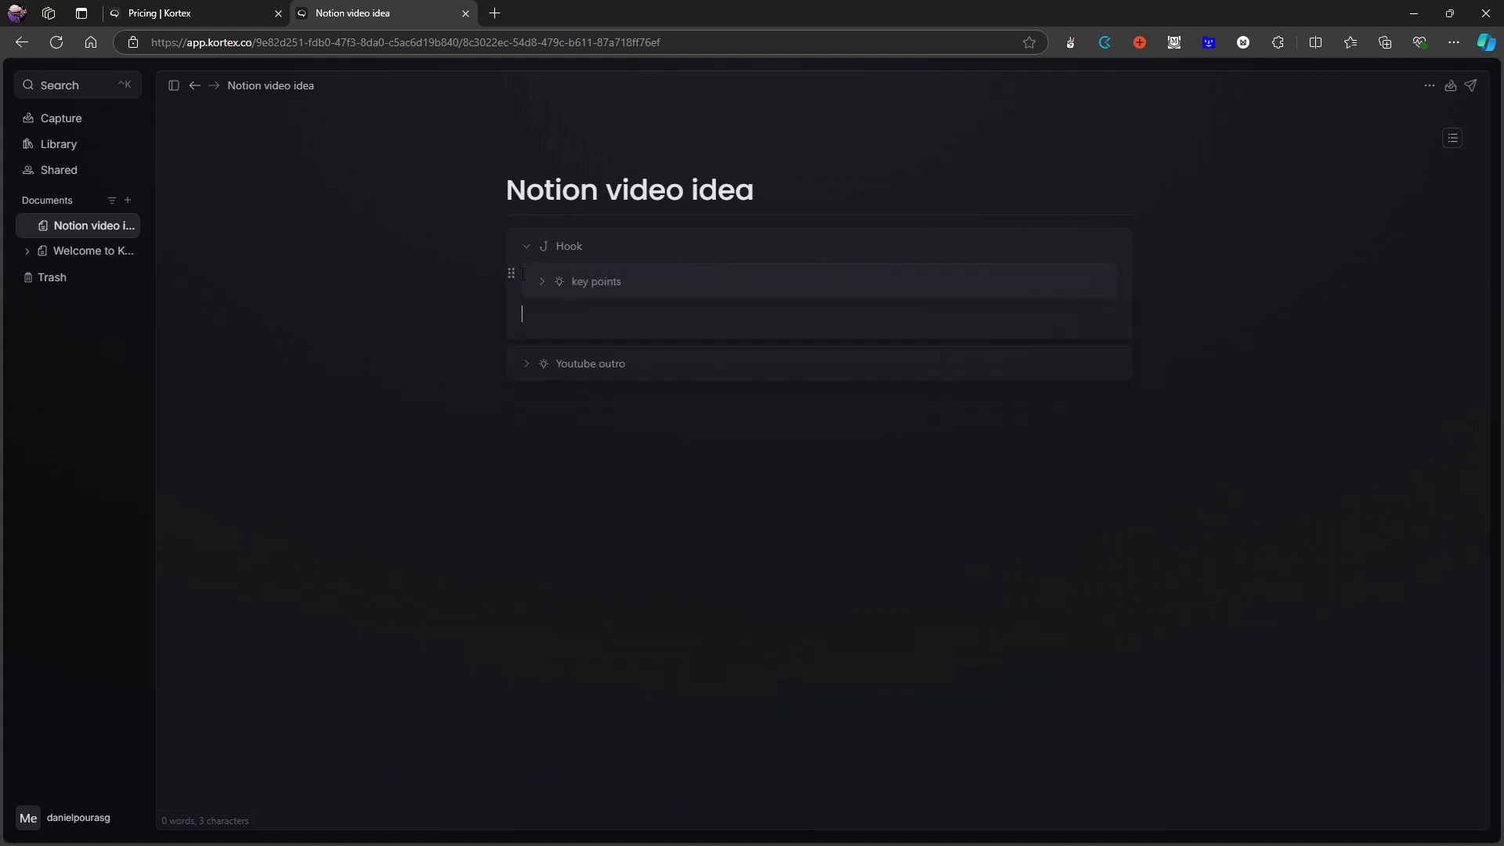
Step: Move the key points block out of the Hook block to below the Youtube outro block
{"action": "left_click_drag", "start_coordinate": [508, 282], "coordinate": [608, 367]}
{"action": "left_click", "coordinate": [507, 278]}
{"action": "left_click", "coordinate": [694, 289]}
{"action": "left_click_drag", "start_coordinate": [513, 272], "coordinate": [454, 366]}
{"action": "left_click_drag", "start_coordinate": [608, 443], "coordinate": [608, 445]}
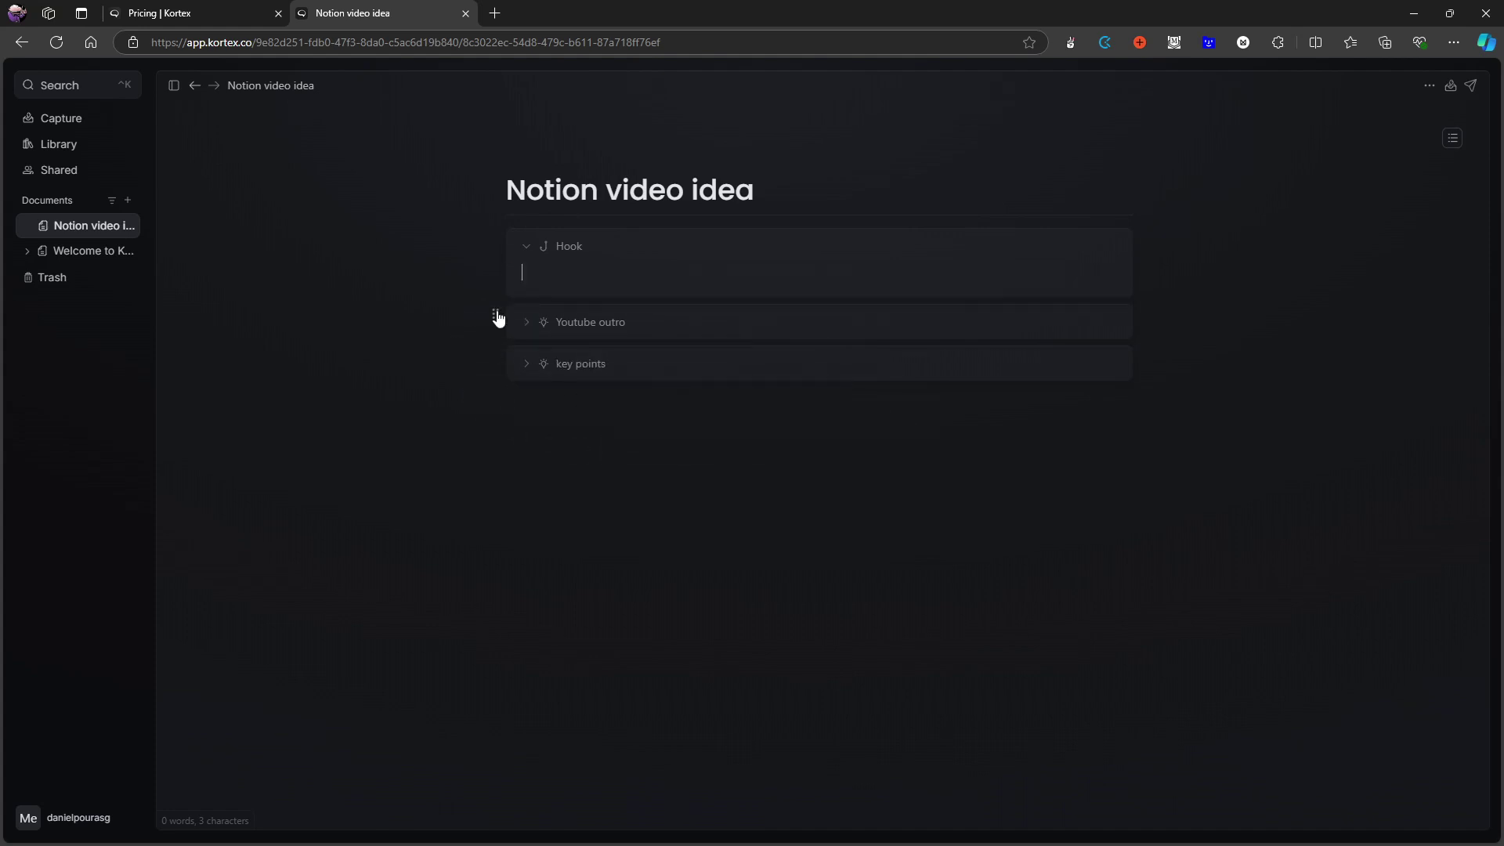
Step: Move the Youtube outro block below the key points block, and collapse the Hook block
{"action": "left_click_drag", "start_coordinate": [496, 316], "coordinate": [425, 398]}
{"action": "left_click_drag", "start_coordinate": [572, 413], "coordinate": [423, 392]}
{"action": "left_click", "coordinate": [527, 248]}
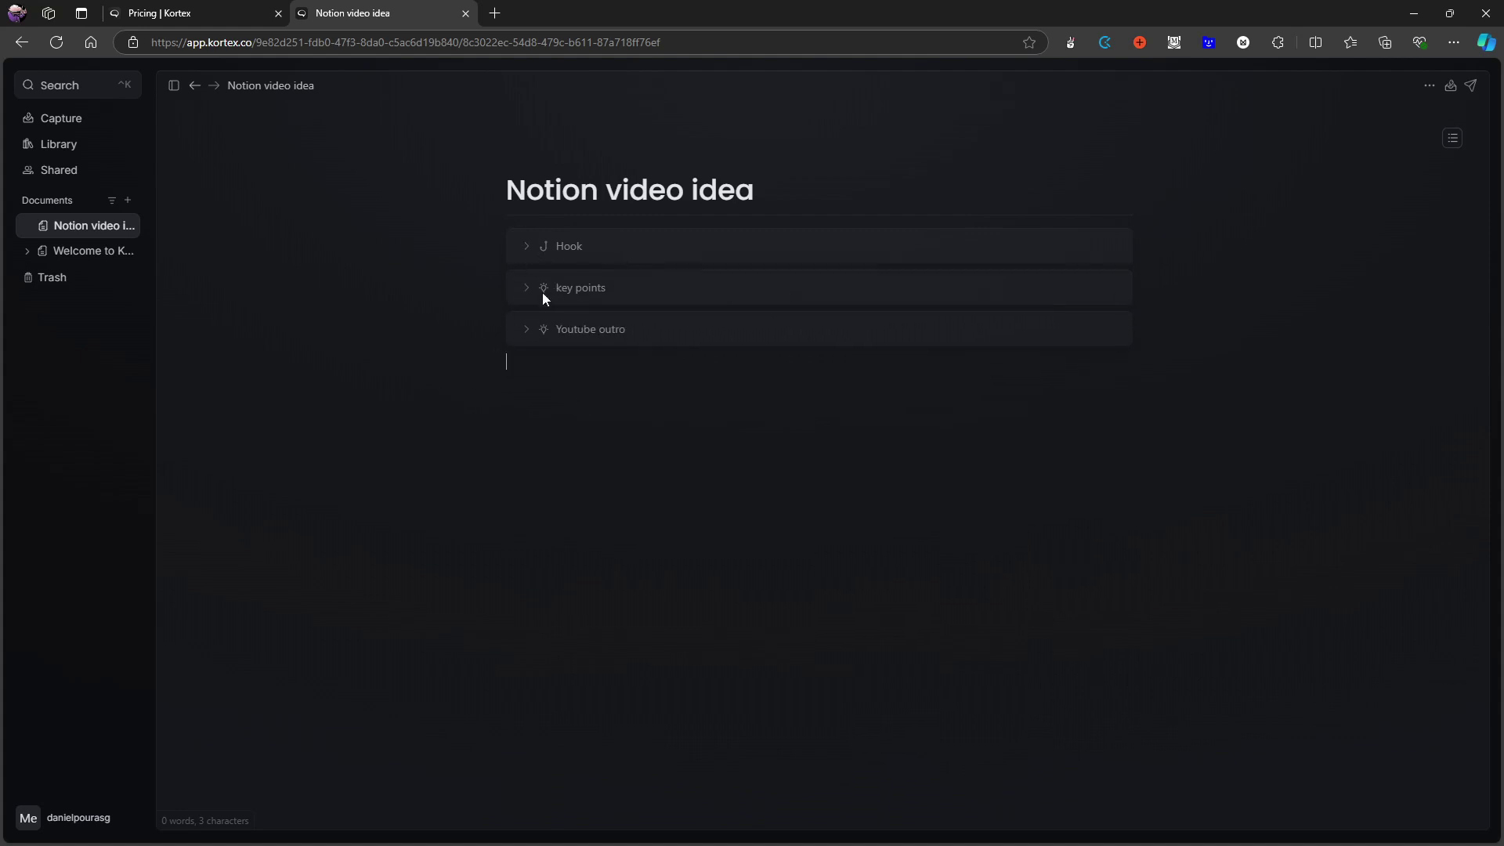
Step: Add the bullet "gklgklfkdf" to the Hook block, and "gkrgldfklfmdgmm" plus an empty bullet to the key points block
{"action": "left_click", "coordinate": [527, 247]}
{"action": "type", "text": "- gklgklfkdf"}
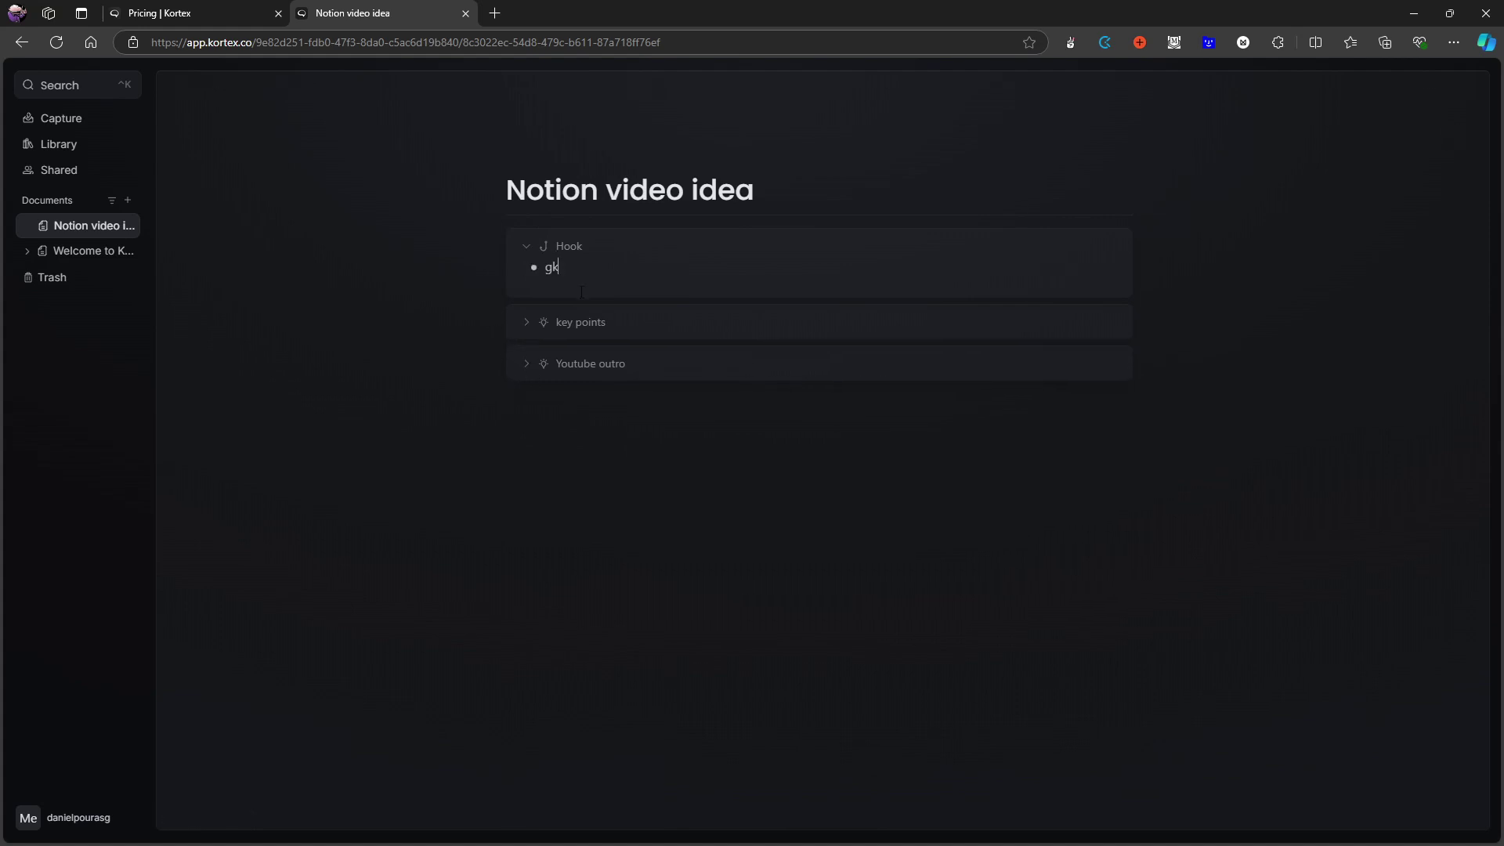
{"action": "left_click", "coordinate": [526, 323]}
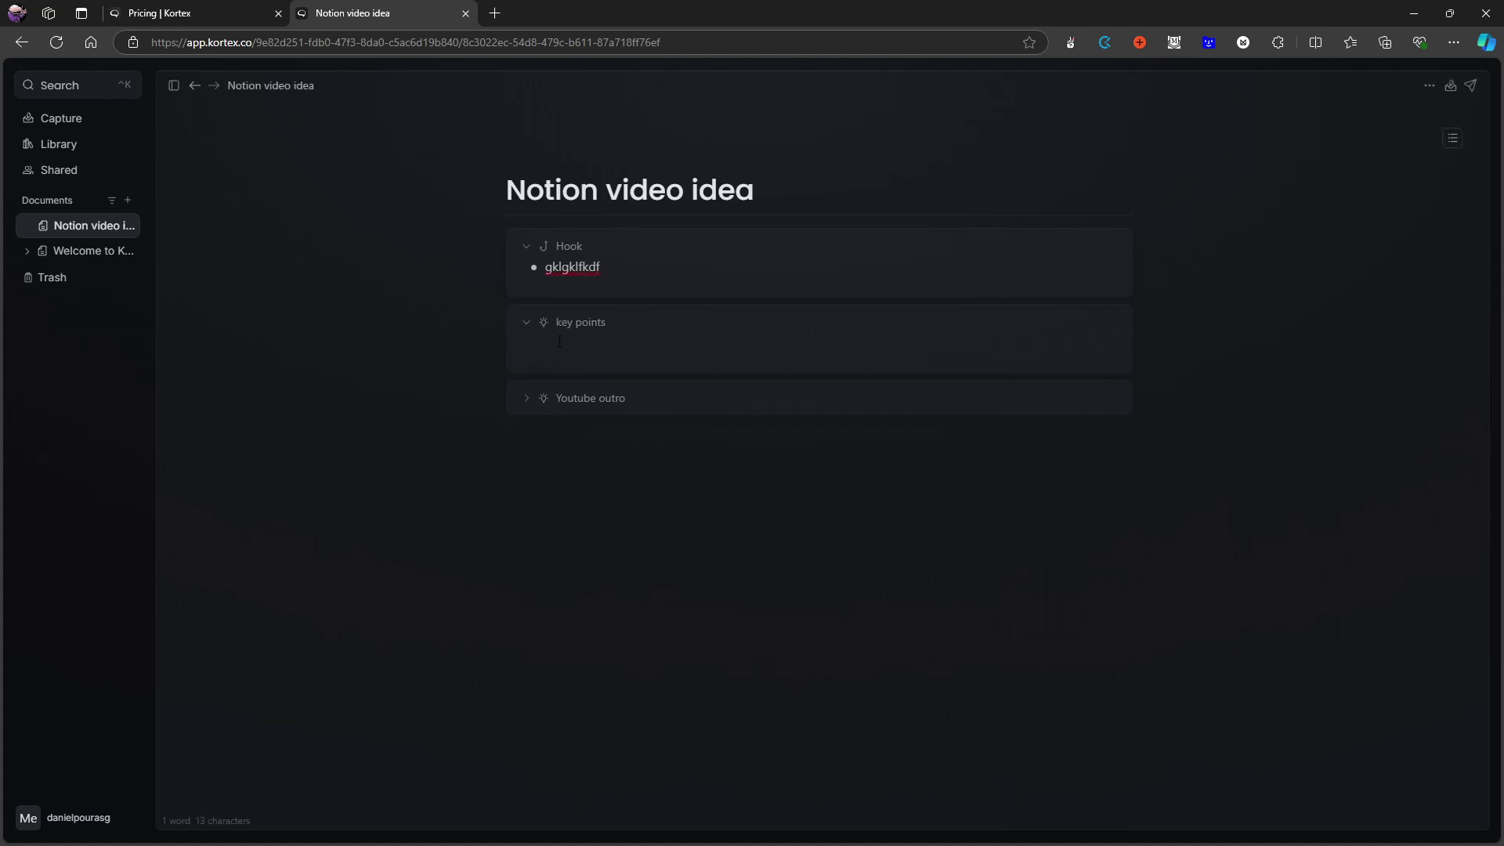
{"action": "left_click", "coordinate": [559, 342]}
{"action": "type", "text": "- "}
{"action": "type", "text": "gklgldfklfmdgmm"}
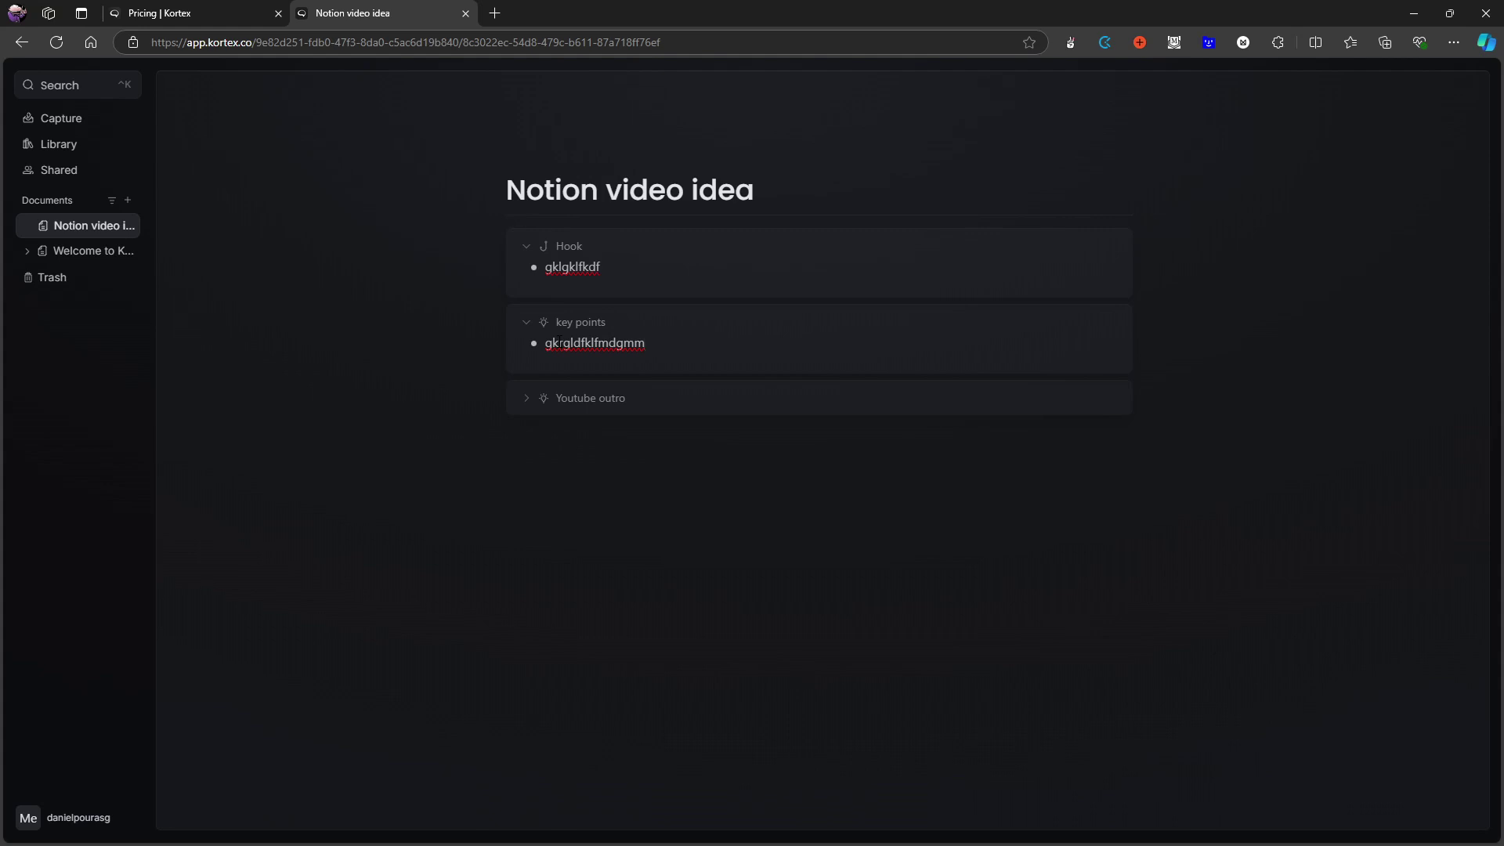
{"action": "key", "text": "Return"}
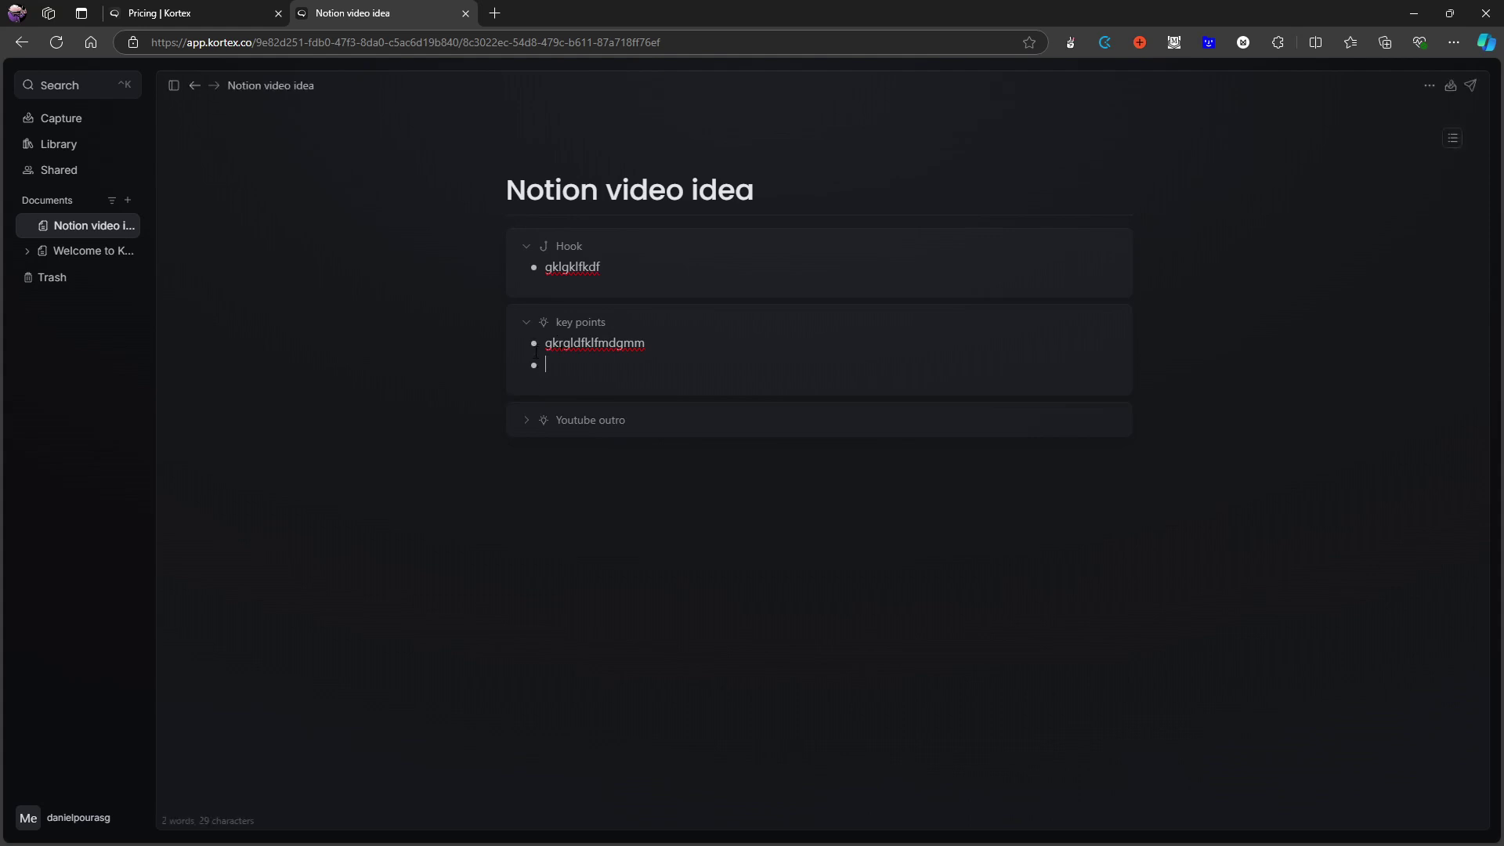
Step: View the document's connections and outline, close them, and collapse the key points block
{"action": "left_click", "coordinate": [1455, 139]}
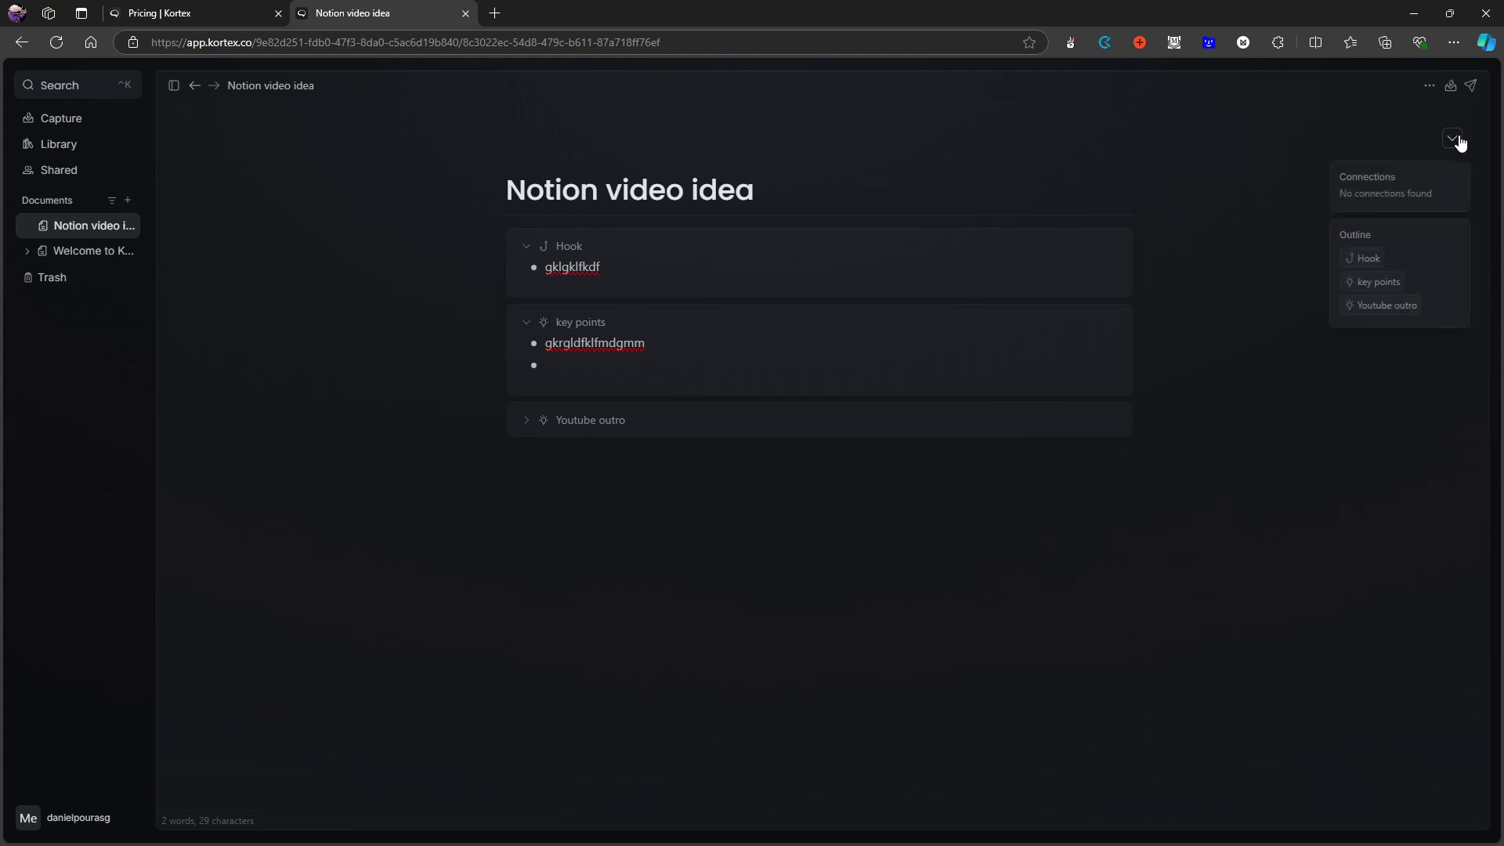
{"action": "left_click", "coordinate": [1454, 139]}
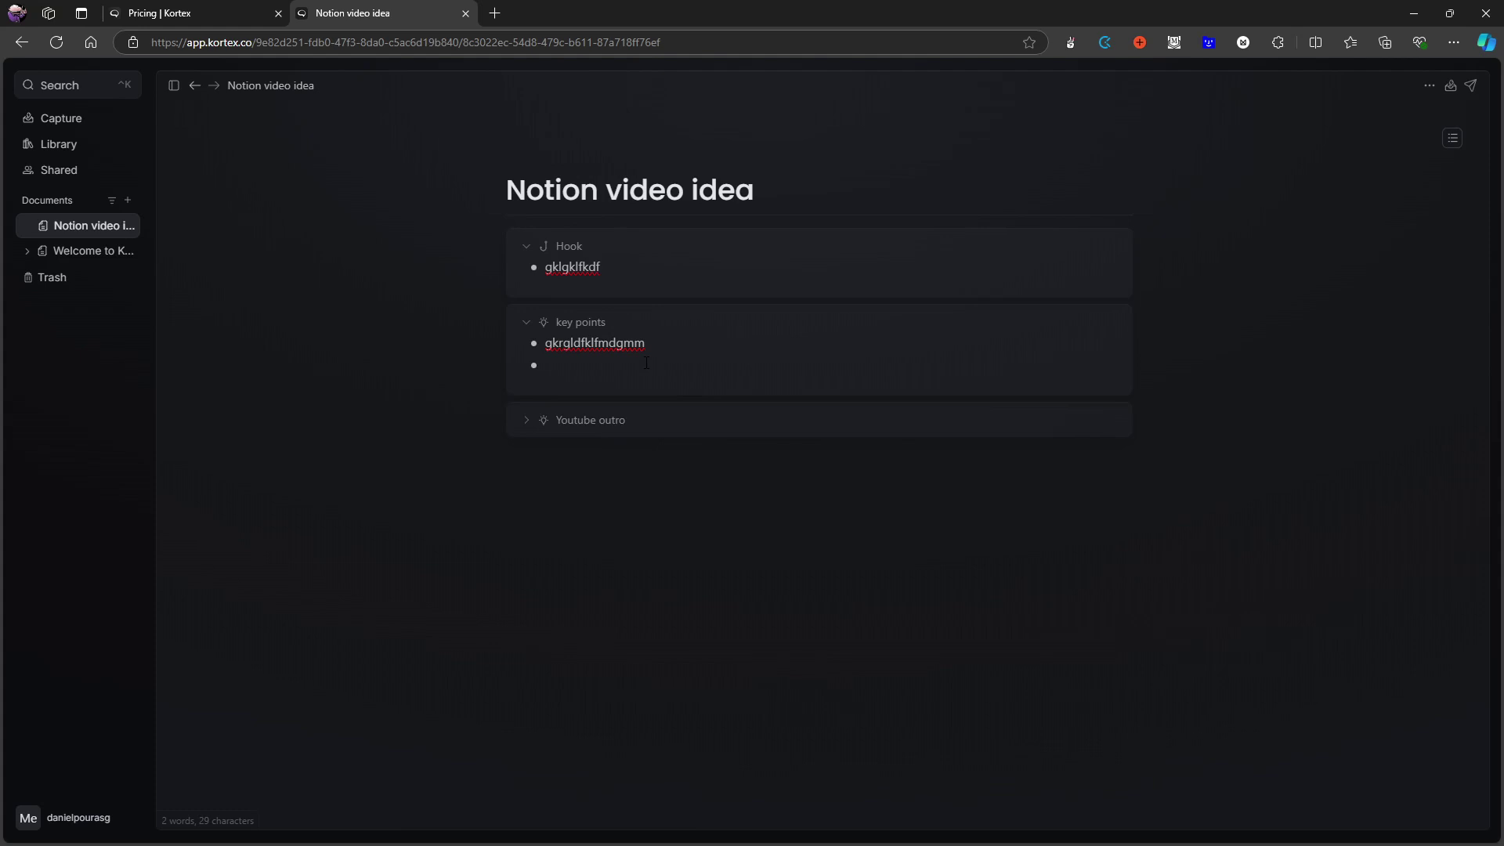
{"action": "left_click", "coordinate": [526, 324]}
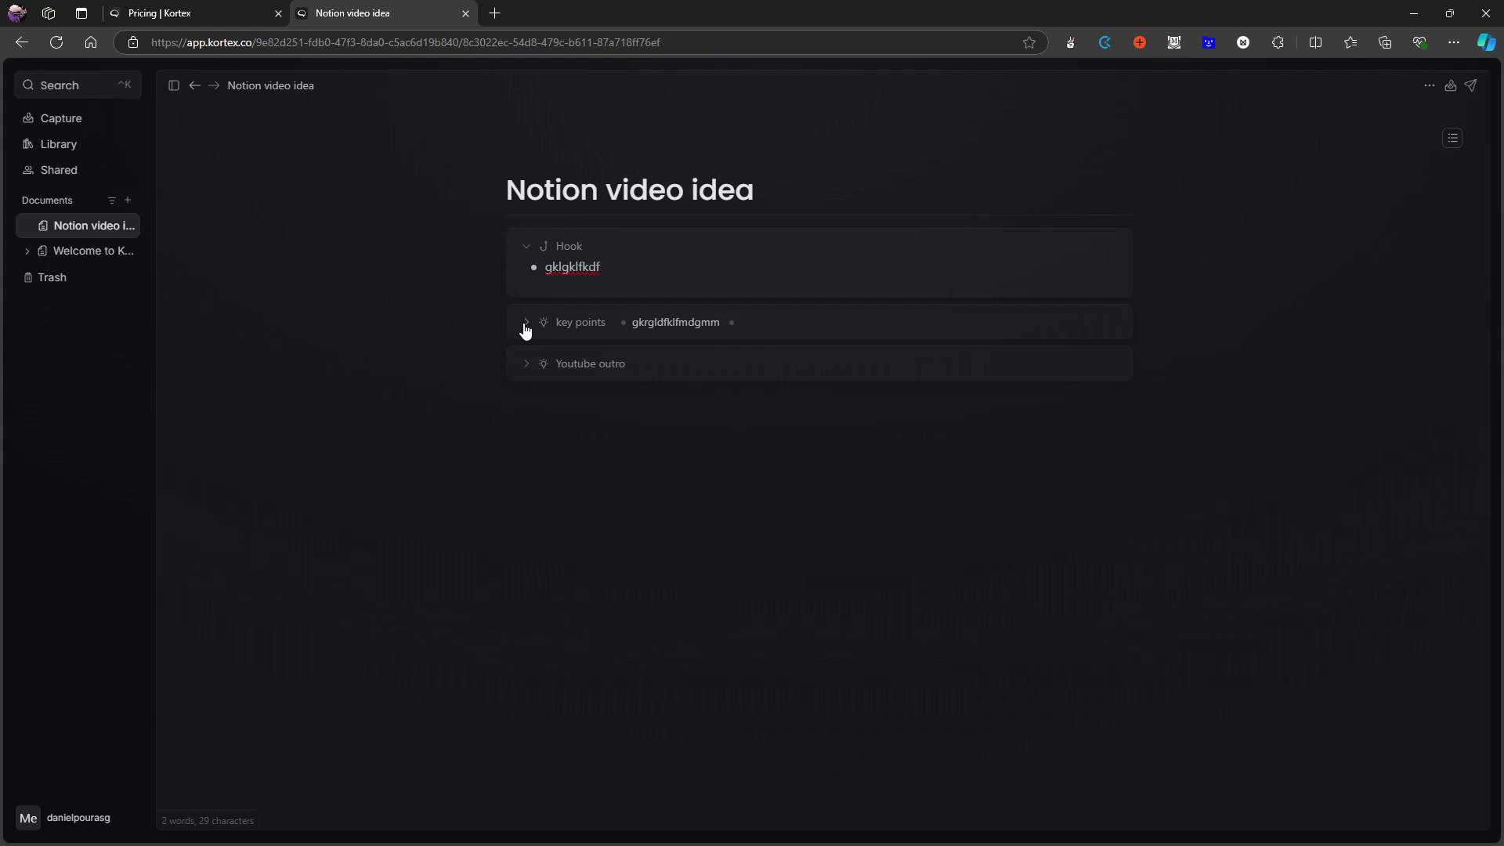
Step: View the document's captures beside the page, close them, and collapse the Hook block
{"action": "left_click", "coordinate": [1451, 87]}
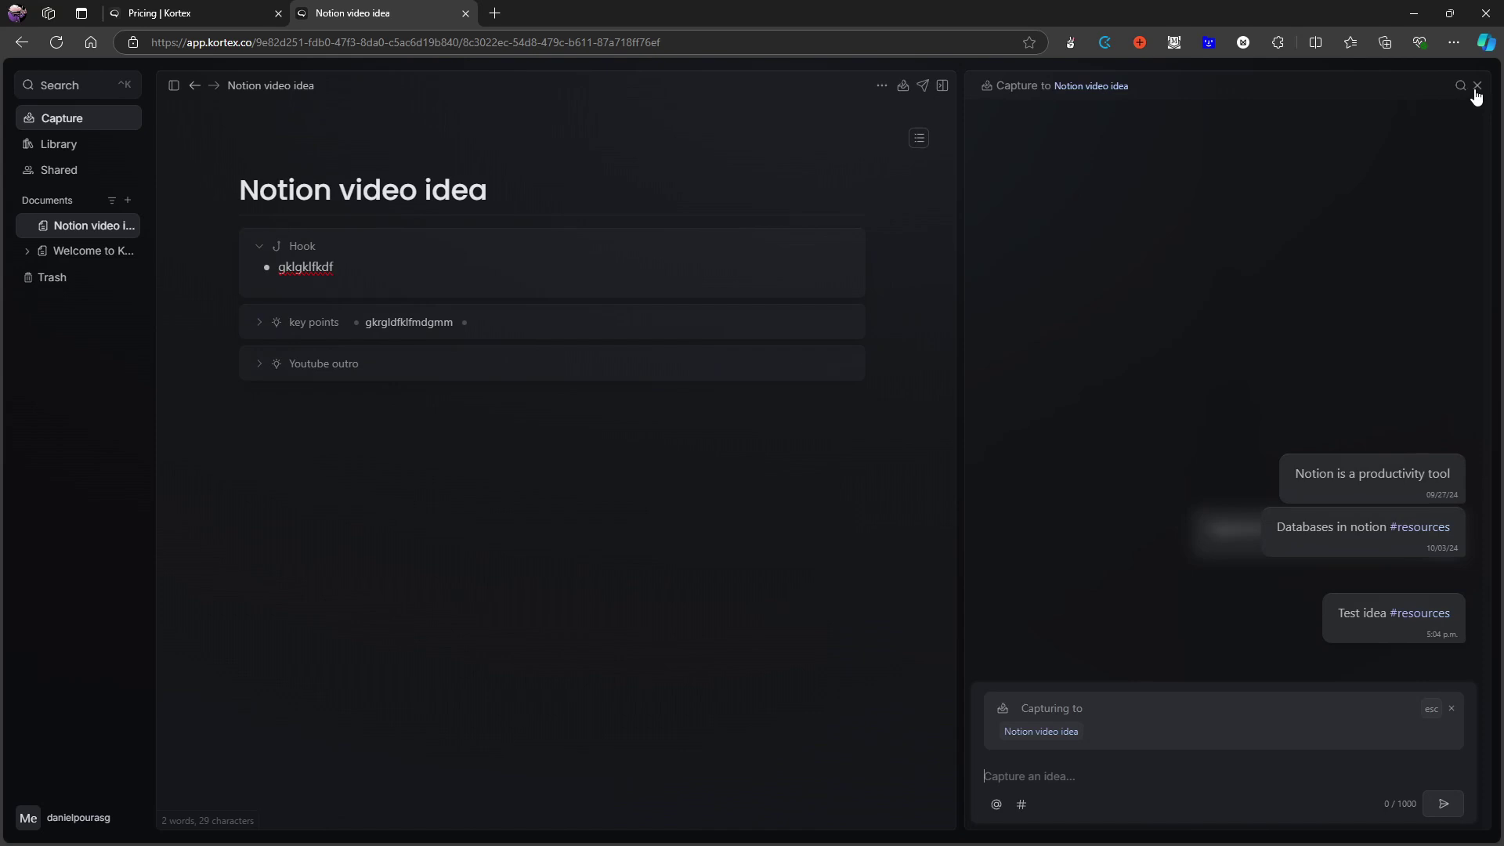
{"action": "left_click", "coordinate": [1476, 86]}
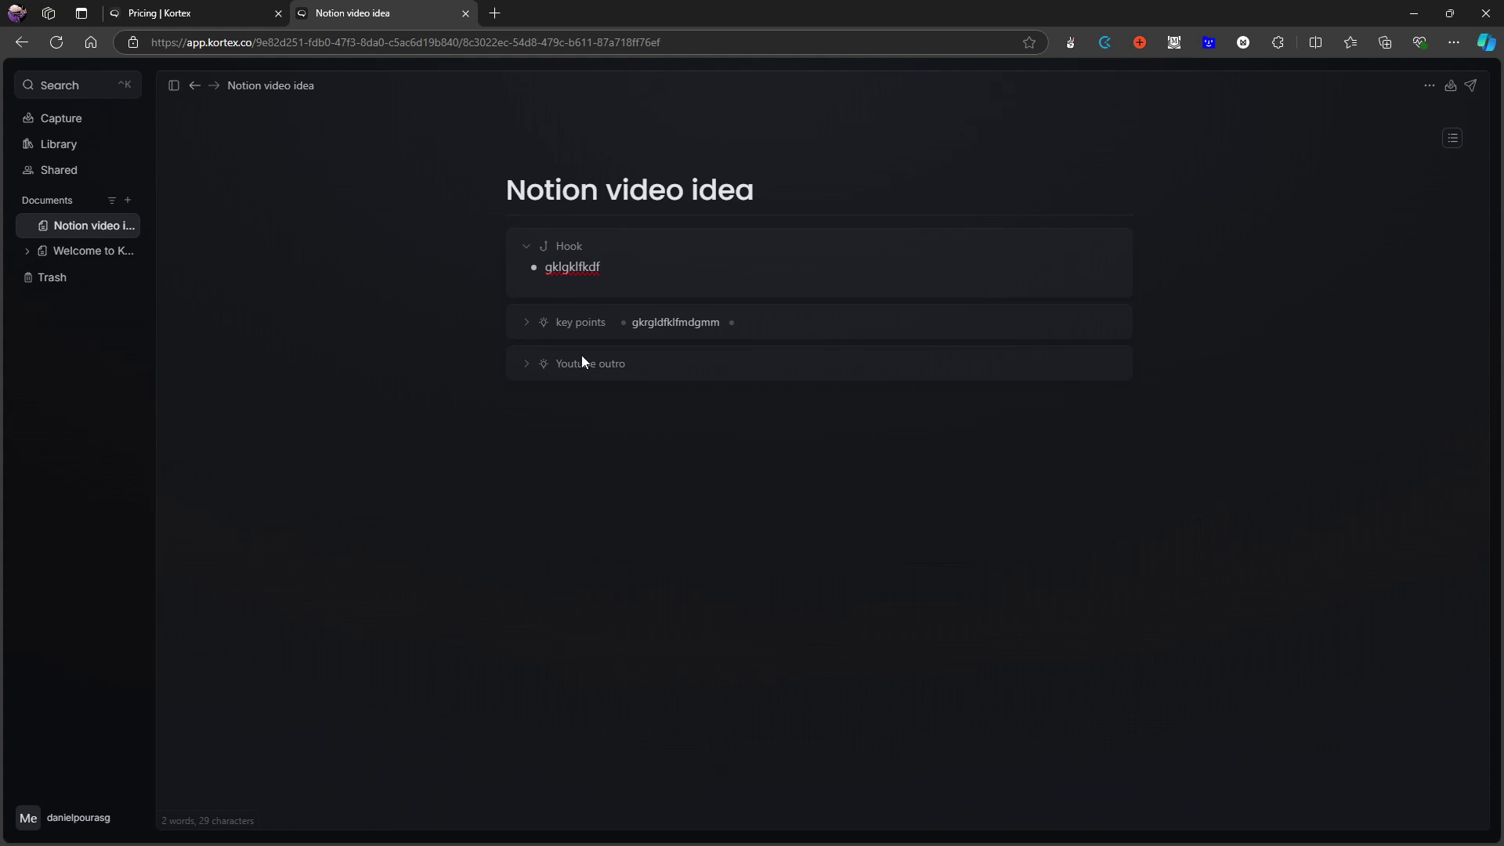
{"action": "left_click", "coordinate": [526, 246]}
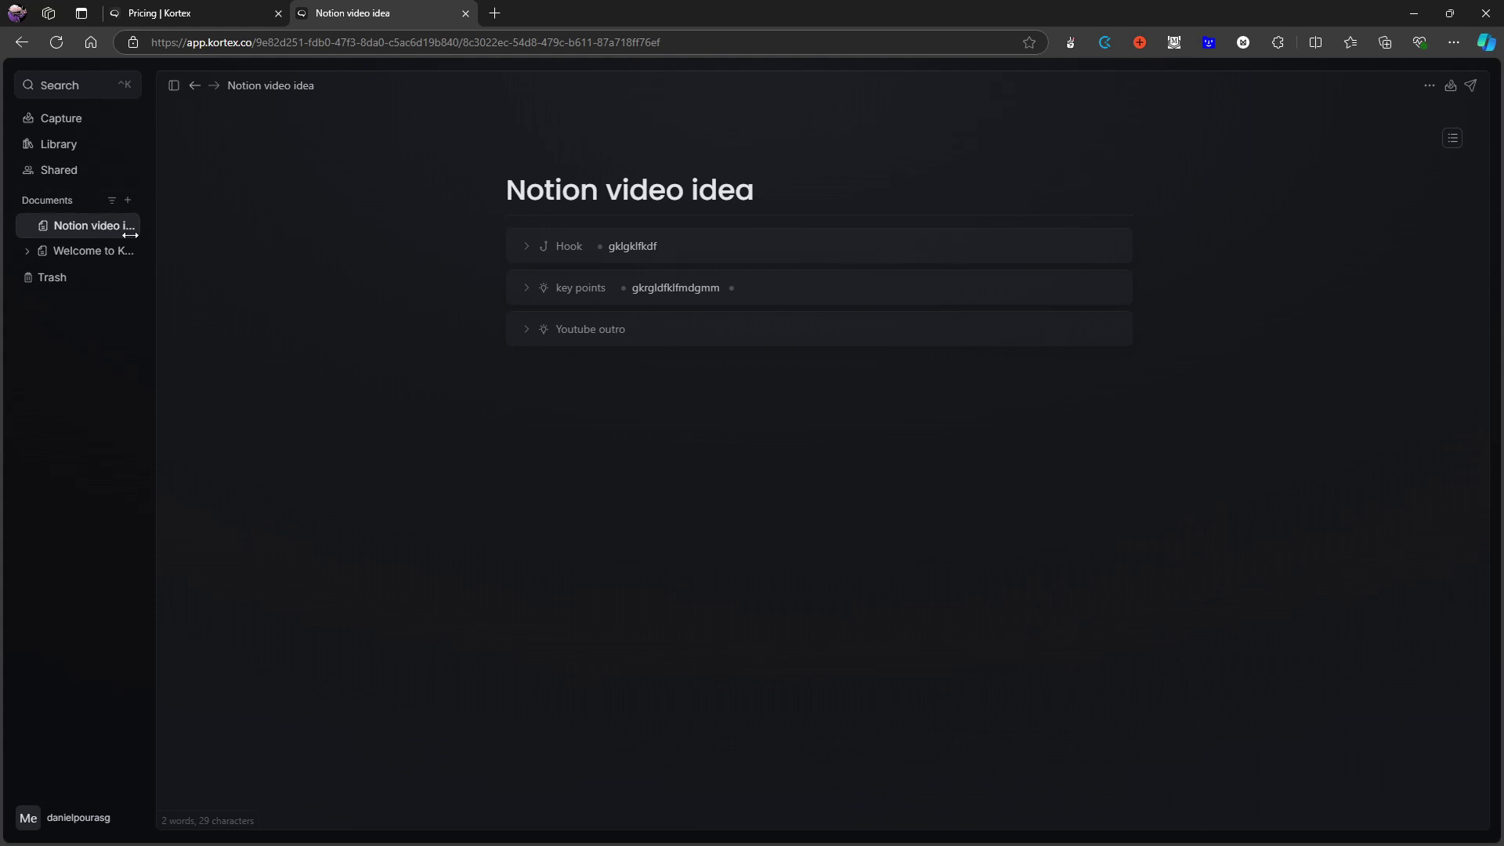
Step: Open the Library, view the source types offered for a new source, and dismiss the choice
{"action": "left_click", "coordinate": [86, 144]}
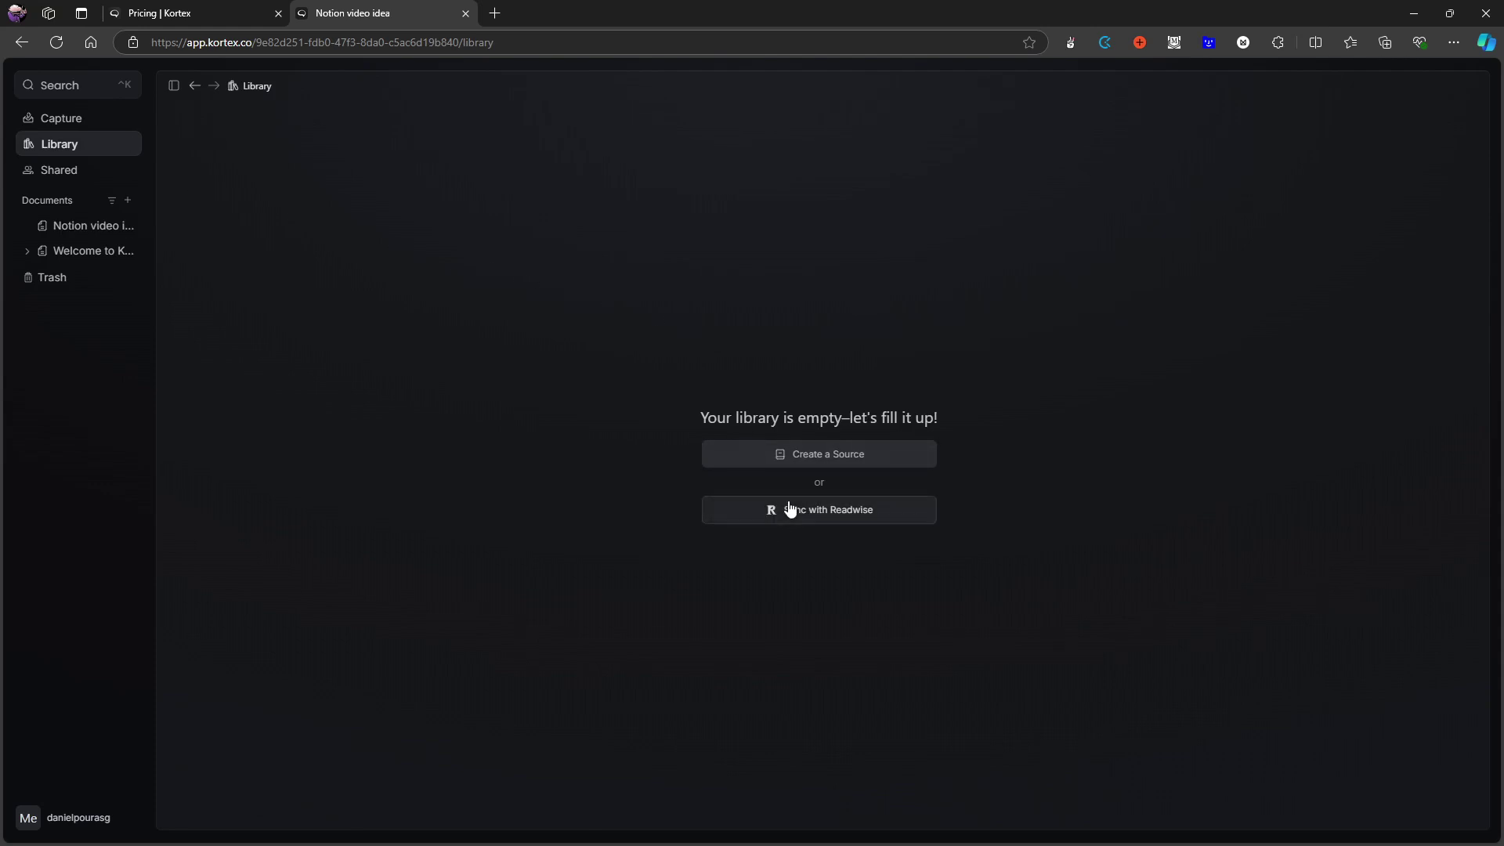
{"action": "left_click", "coordinate": [792, 465]}
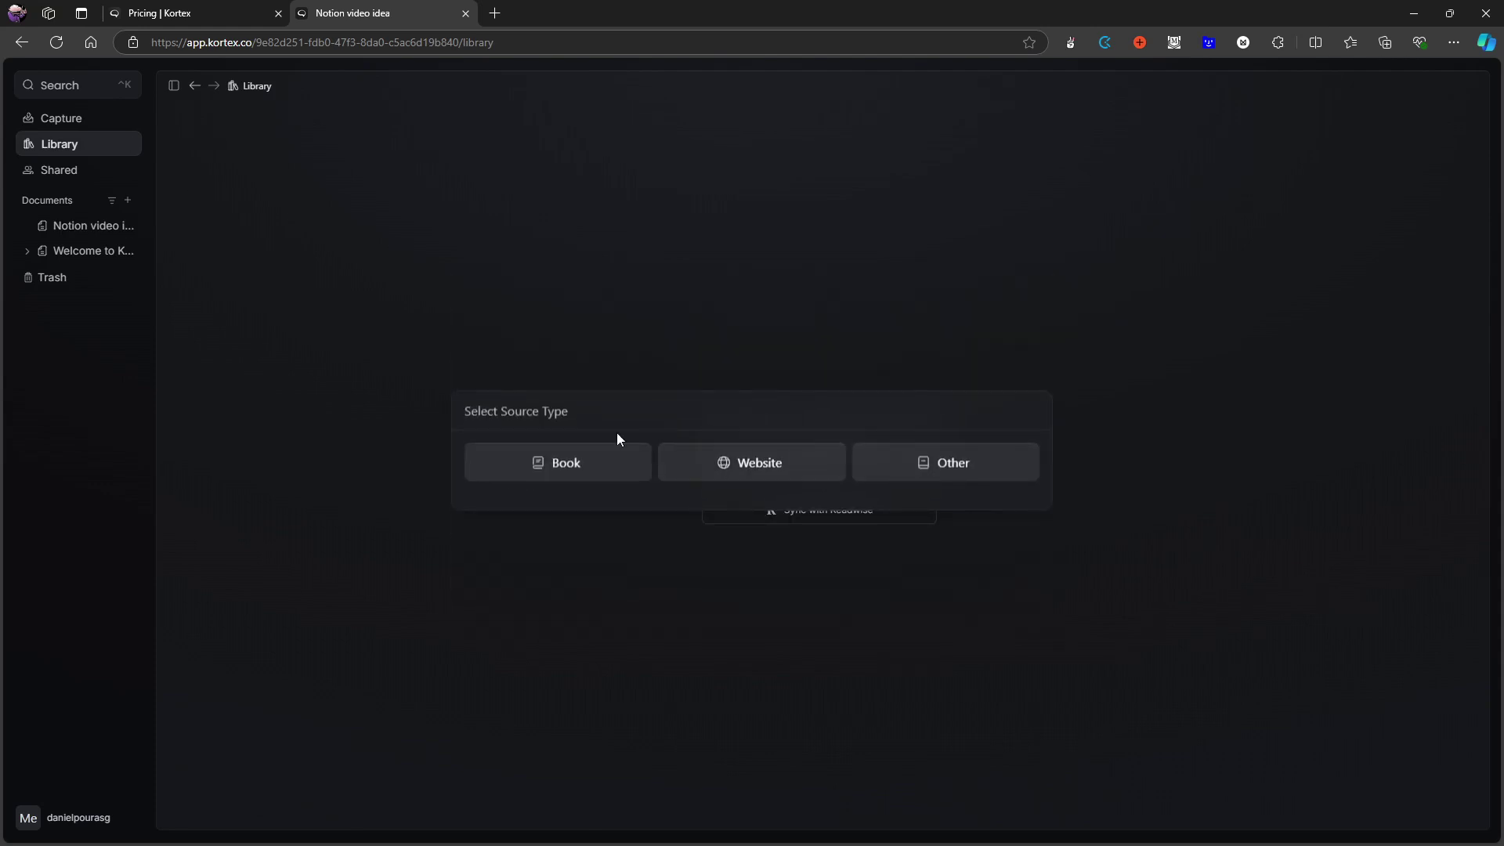
{"action": "left_click", "coordinate": [842, 345]}
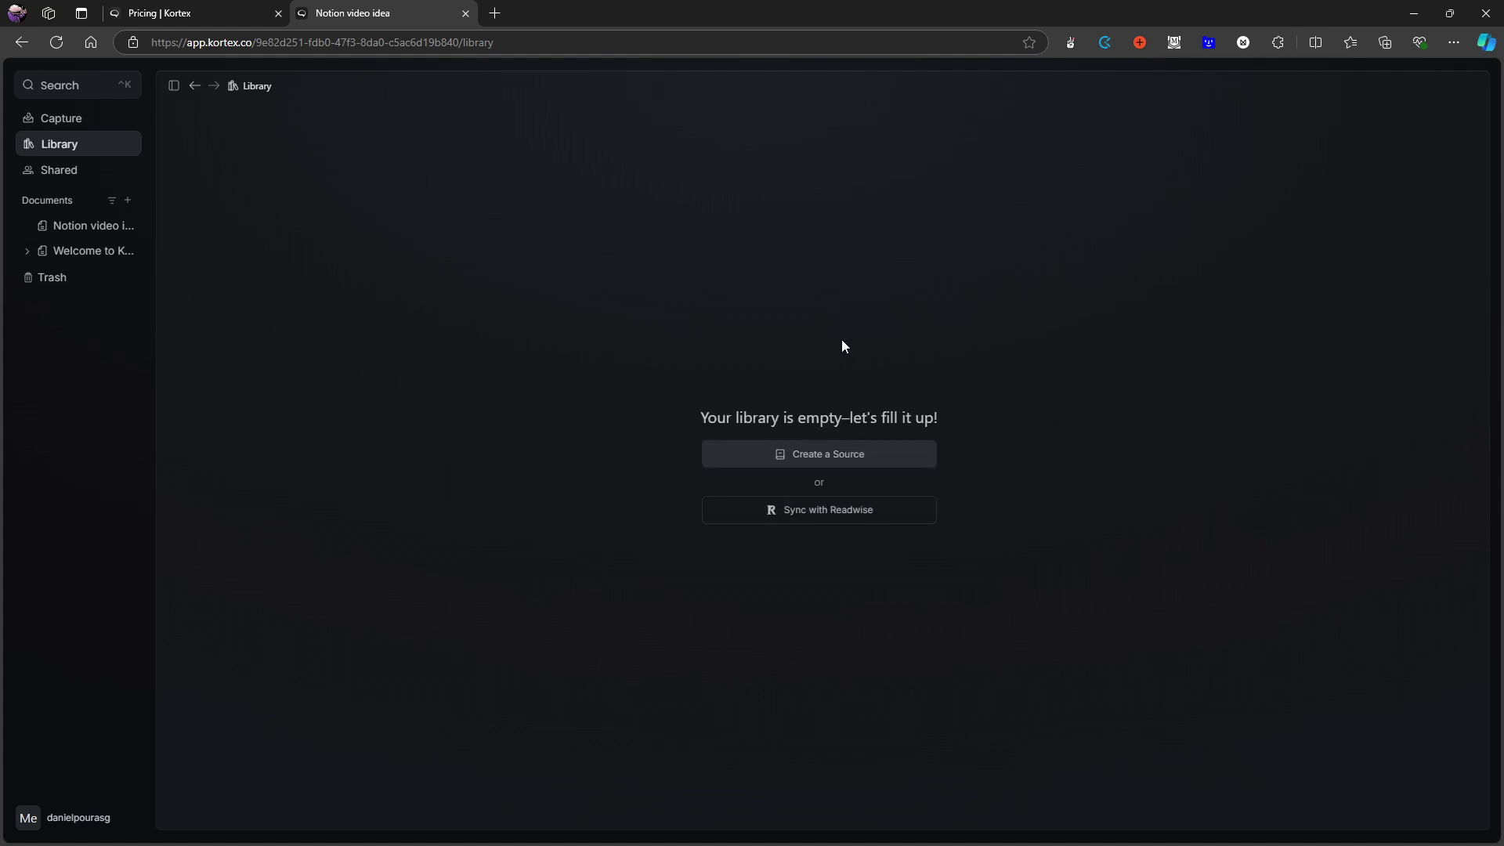